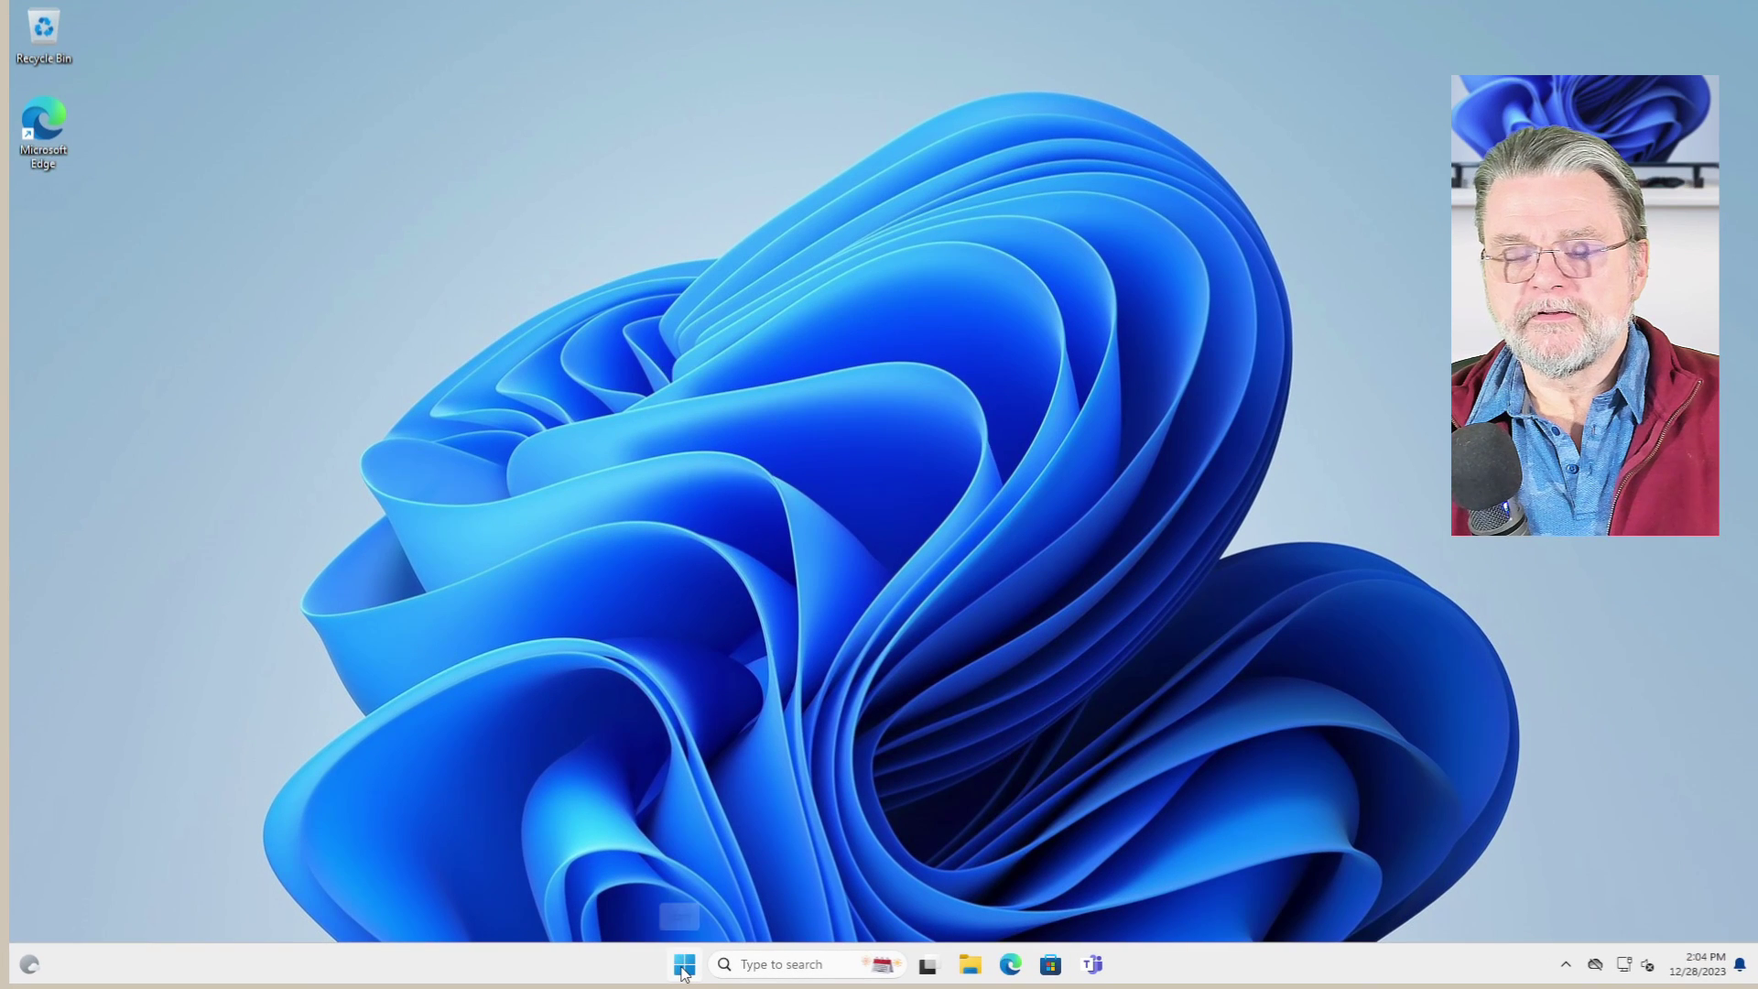
- Launch Disk Cleanup from a Start search for 'clea' and select drive C:
left_click(684, 965)
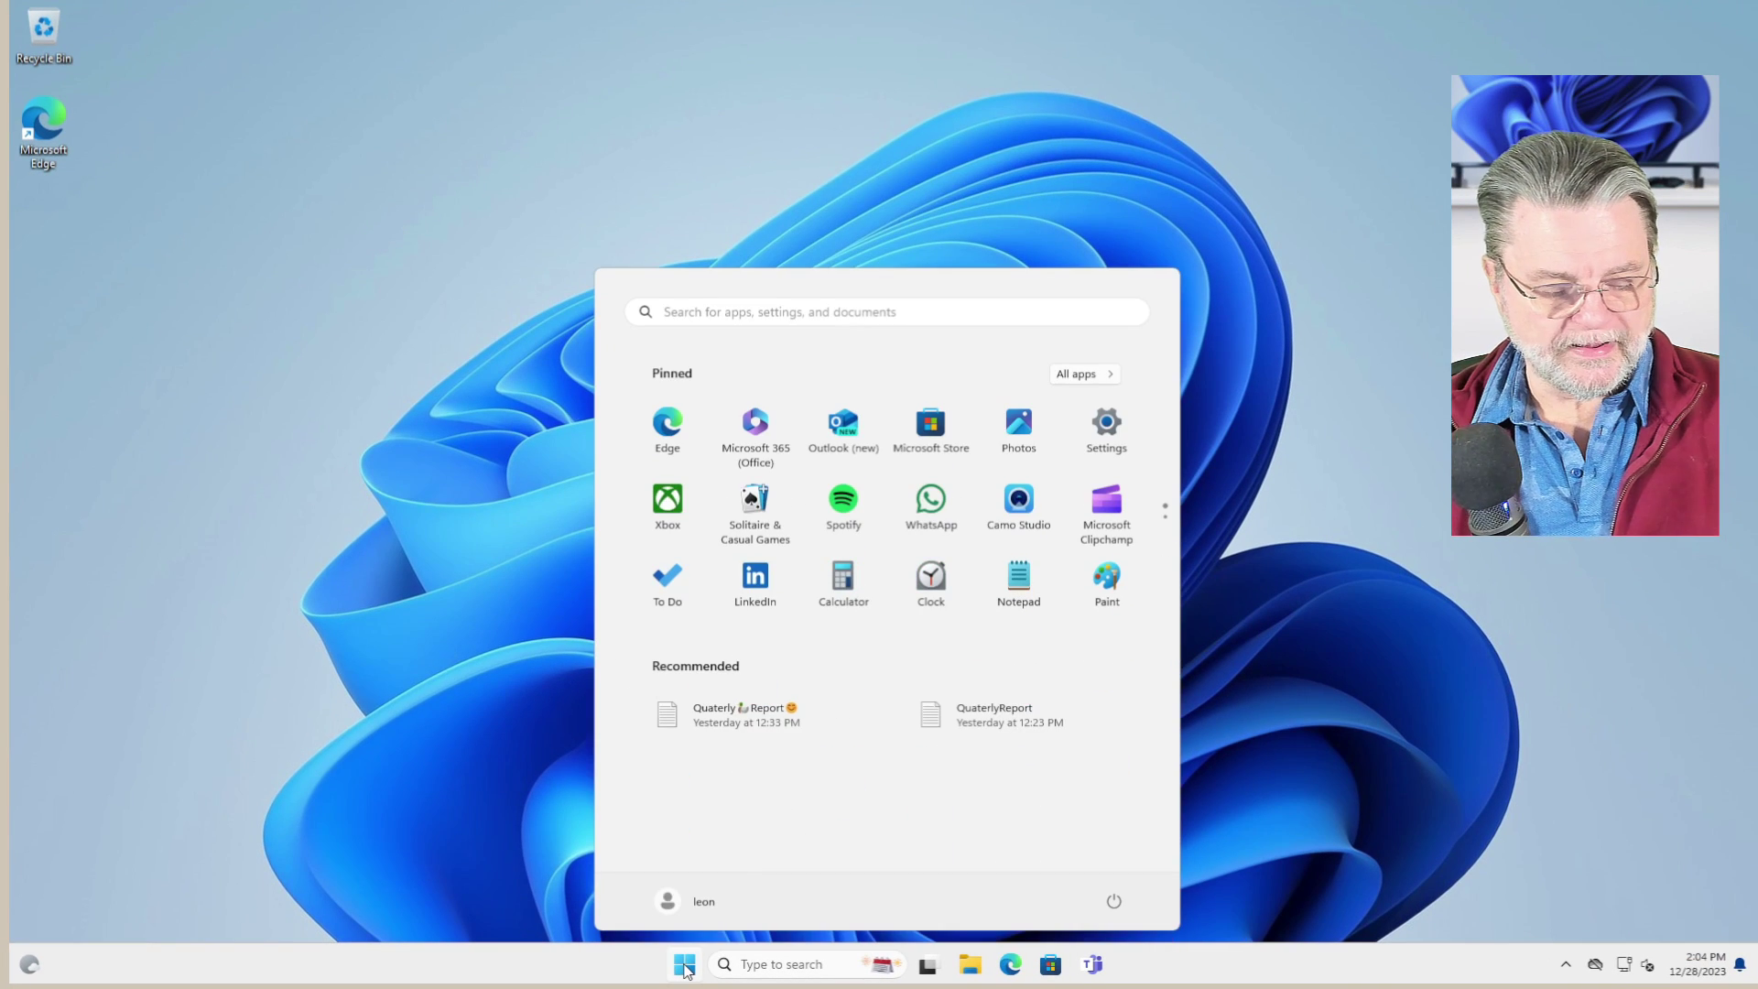
type("clea")
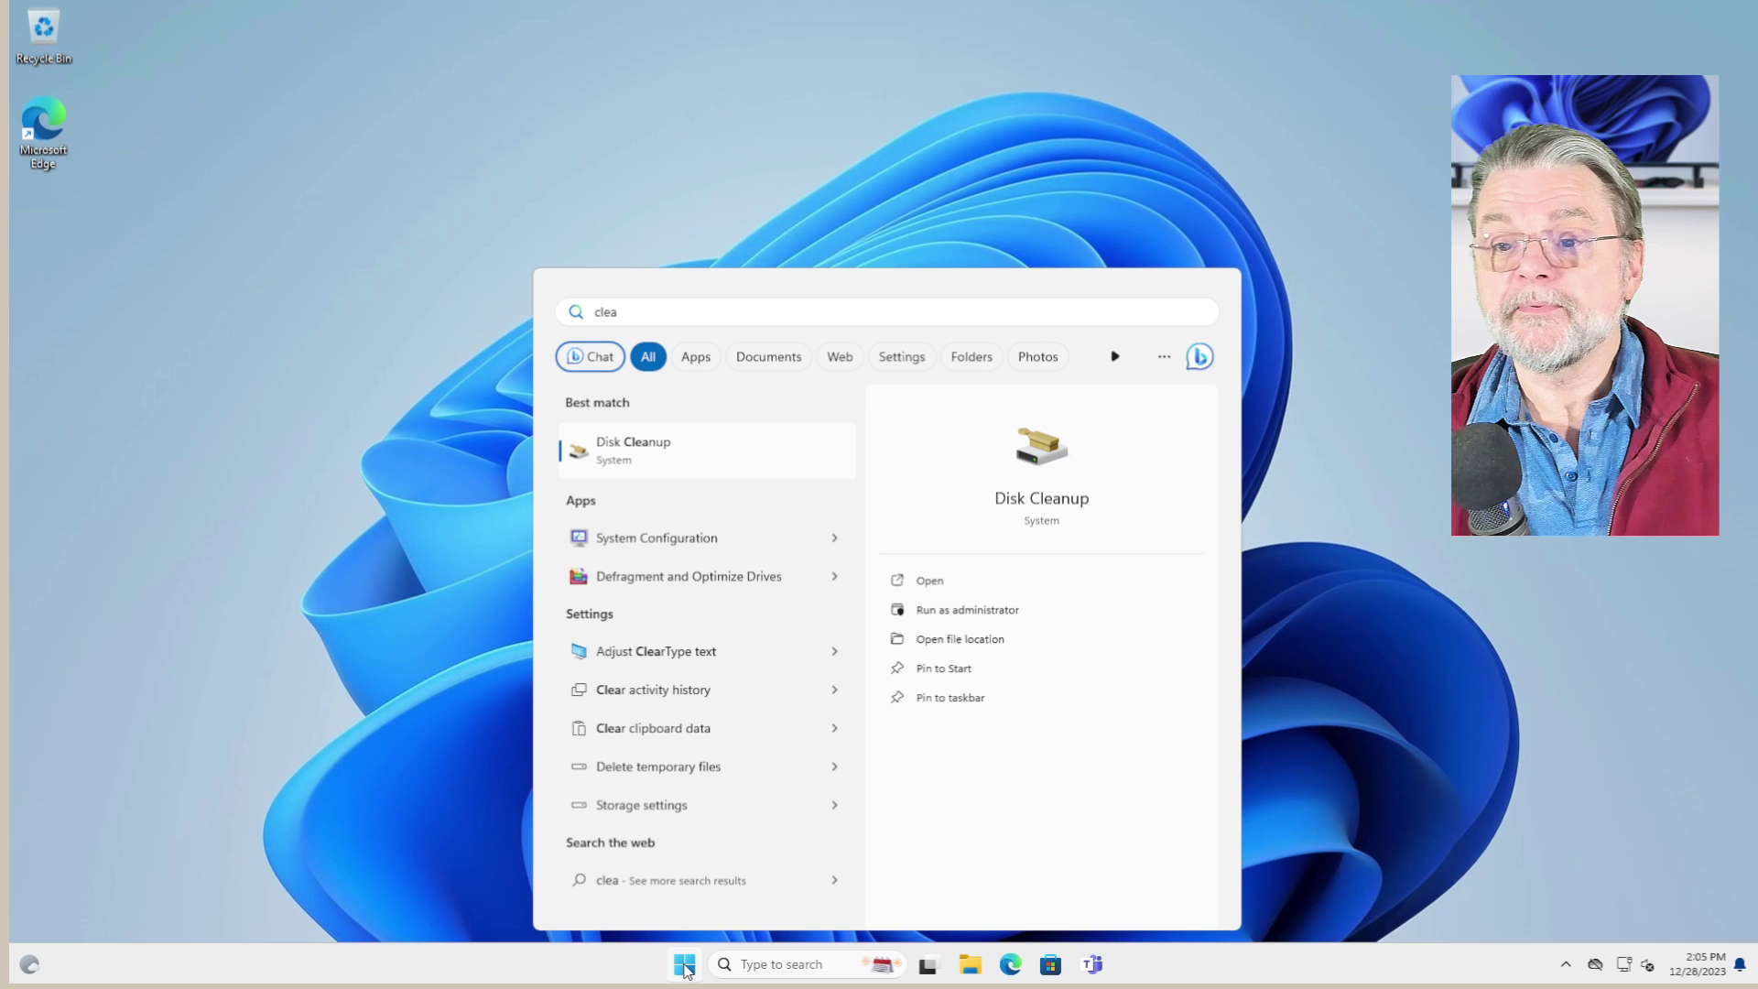
left_click(687, 448)
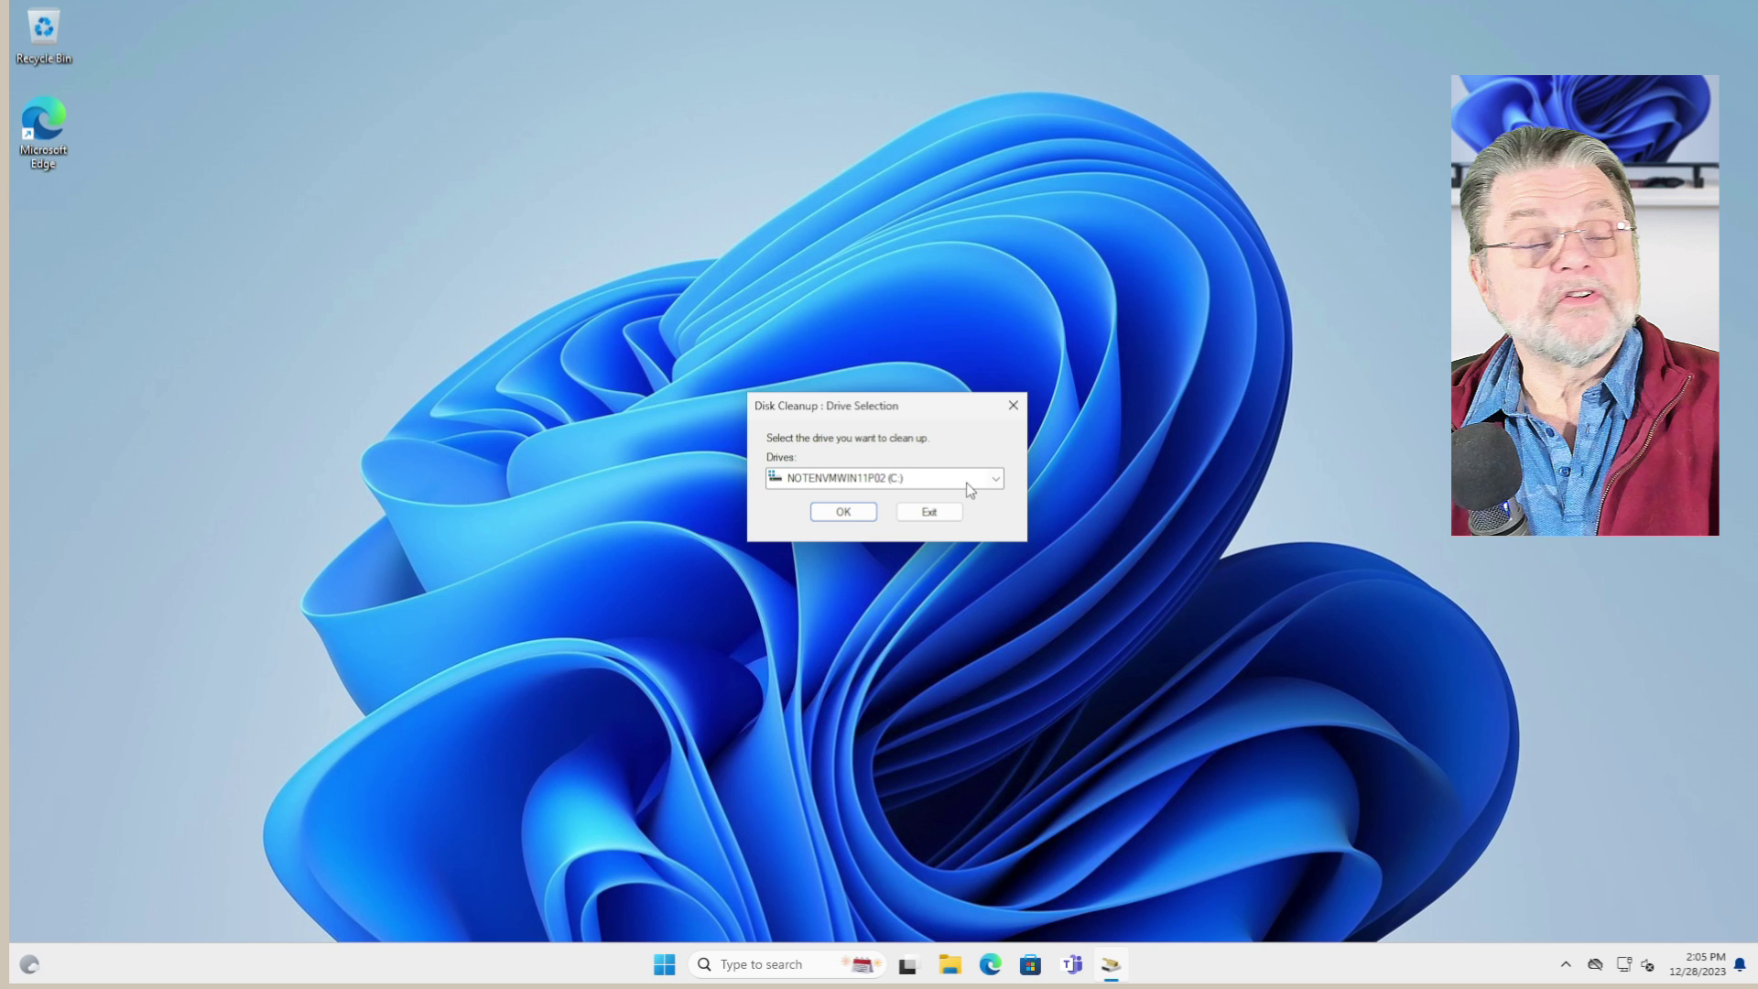
left_click(854, 517)
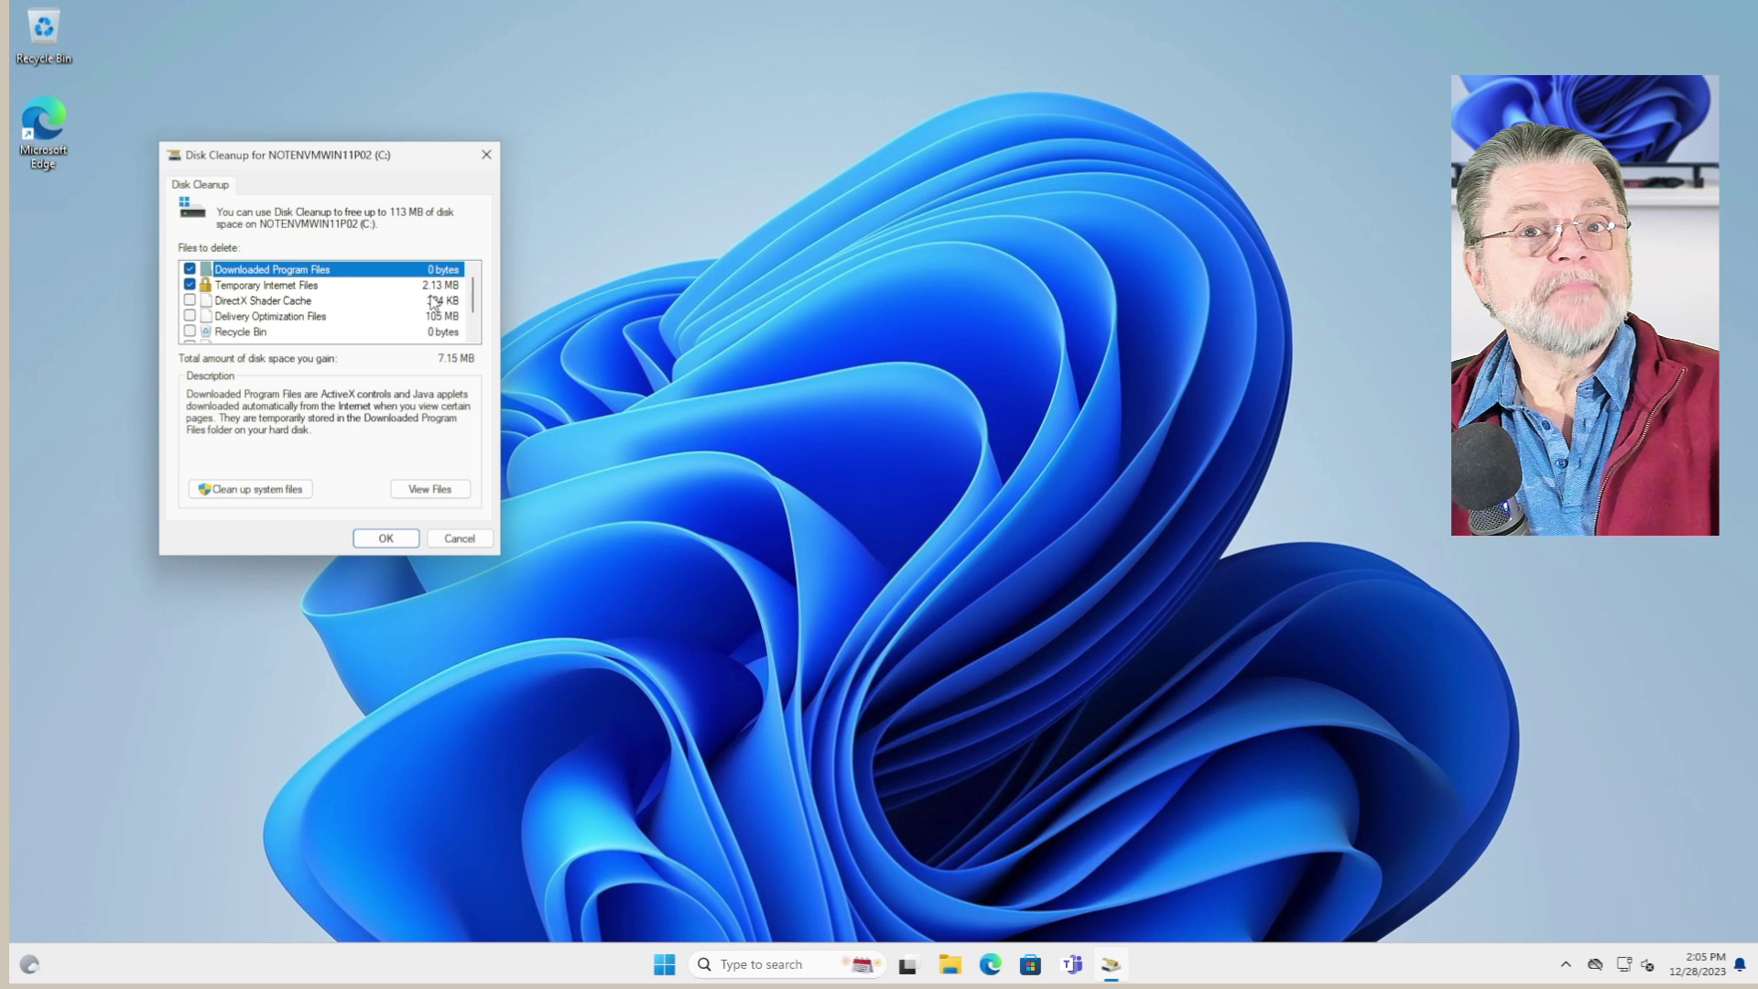
- Tick every category in Files to delete, bringing the total to 113 MB
left_click_drag(473, 295, 475, 247)
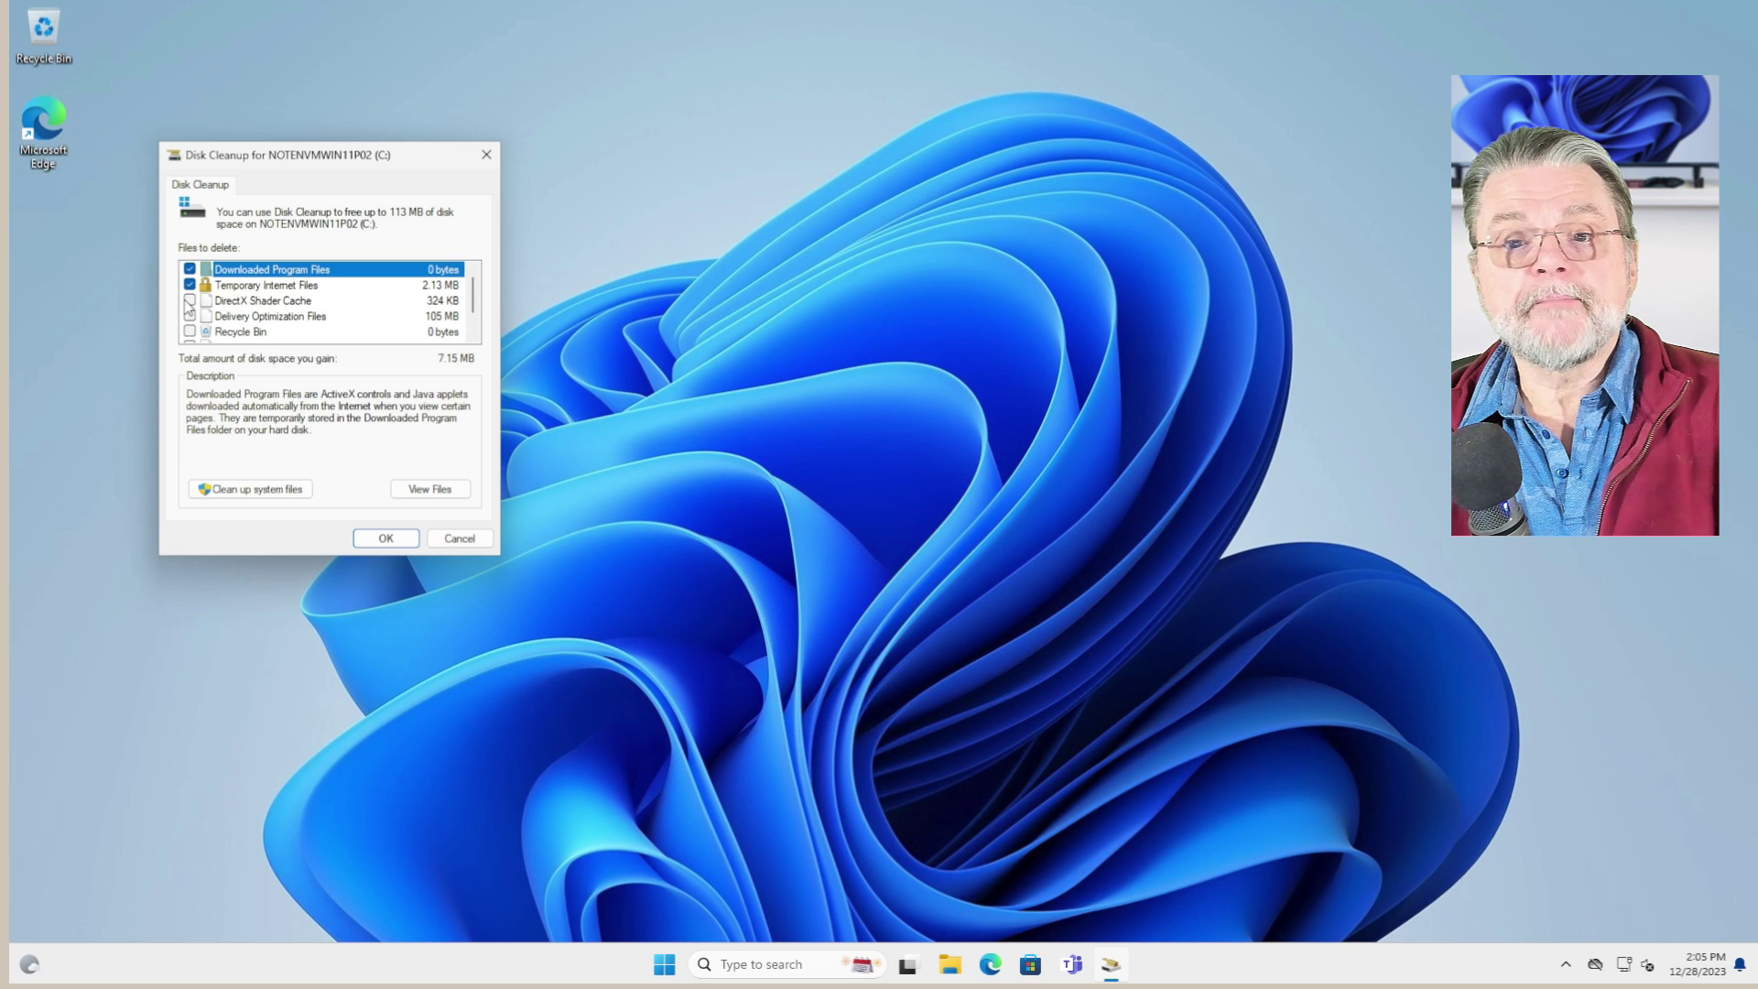
scroll(199, 317, "down", 1)
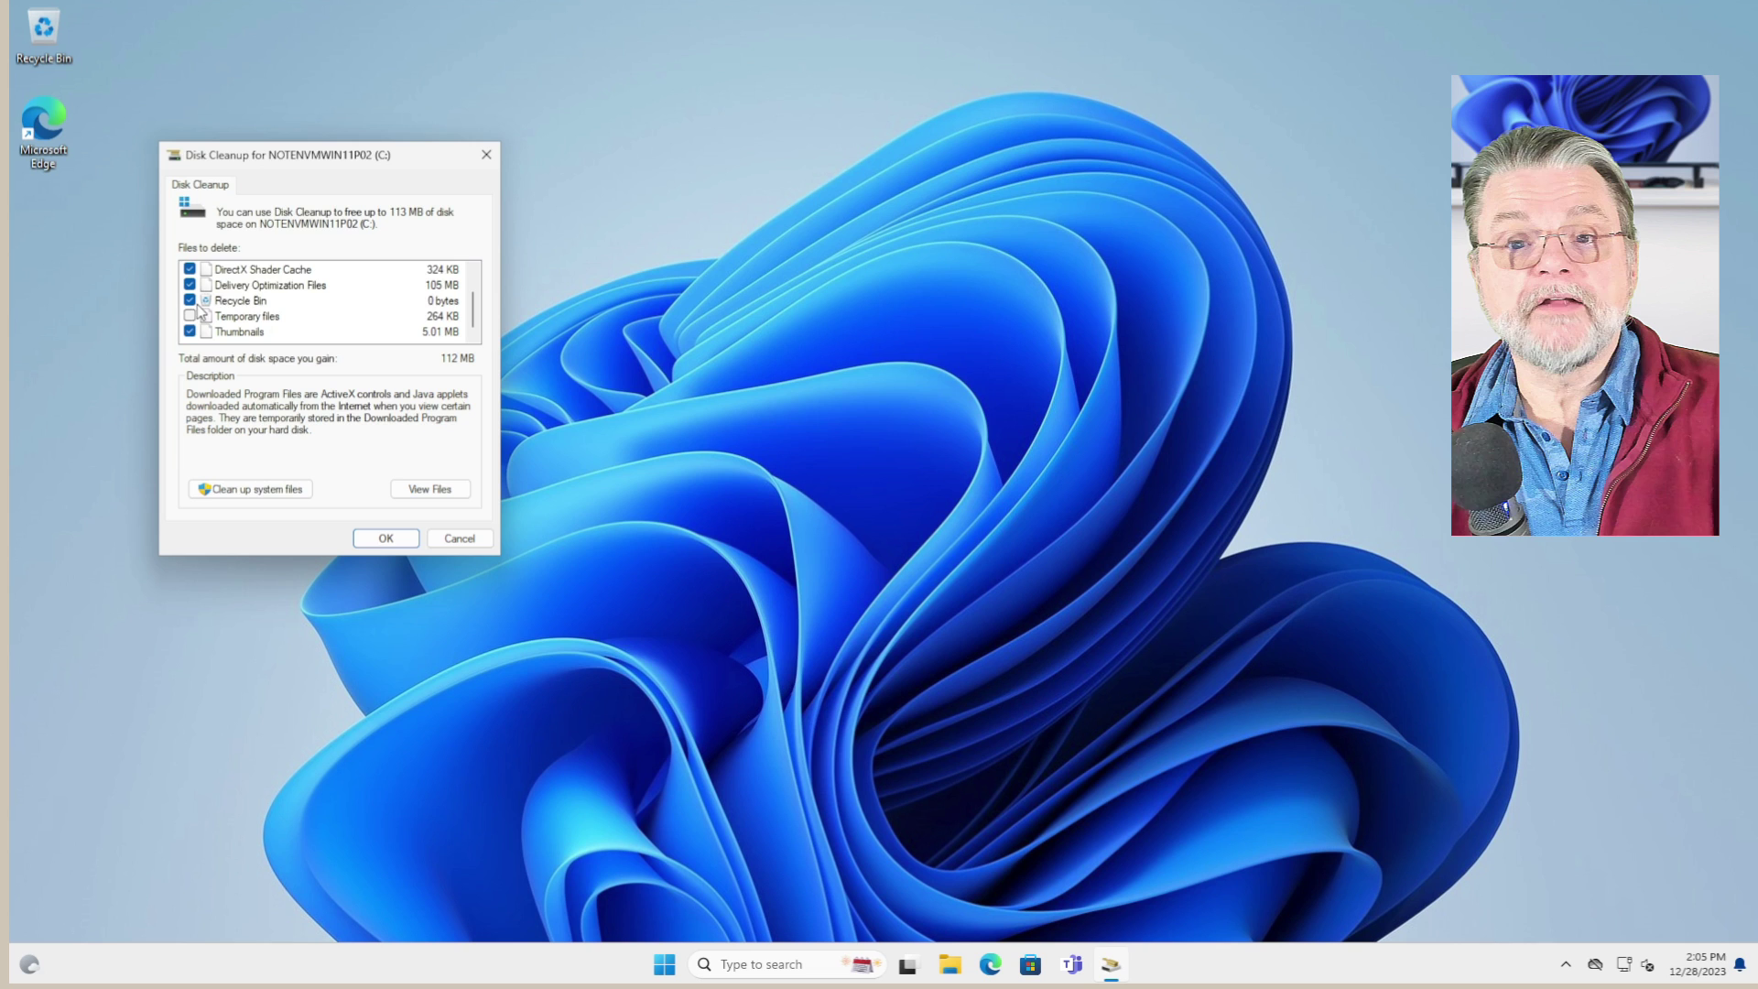
scroll(324, 322, "up", 1)
scroll(324, 322, "down", 1)
scroll(326, 318, "up", 1)
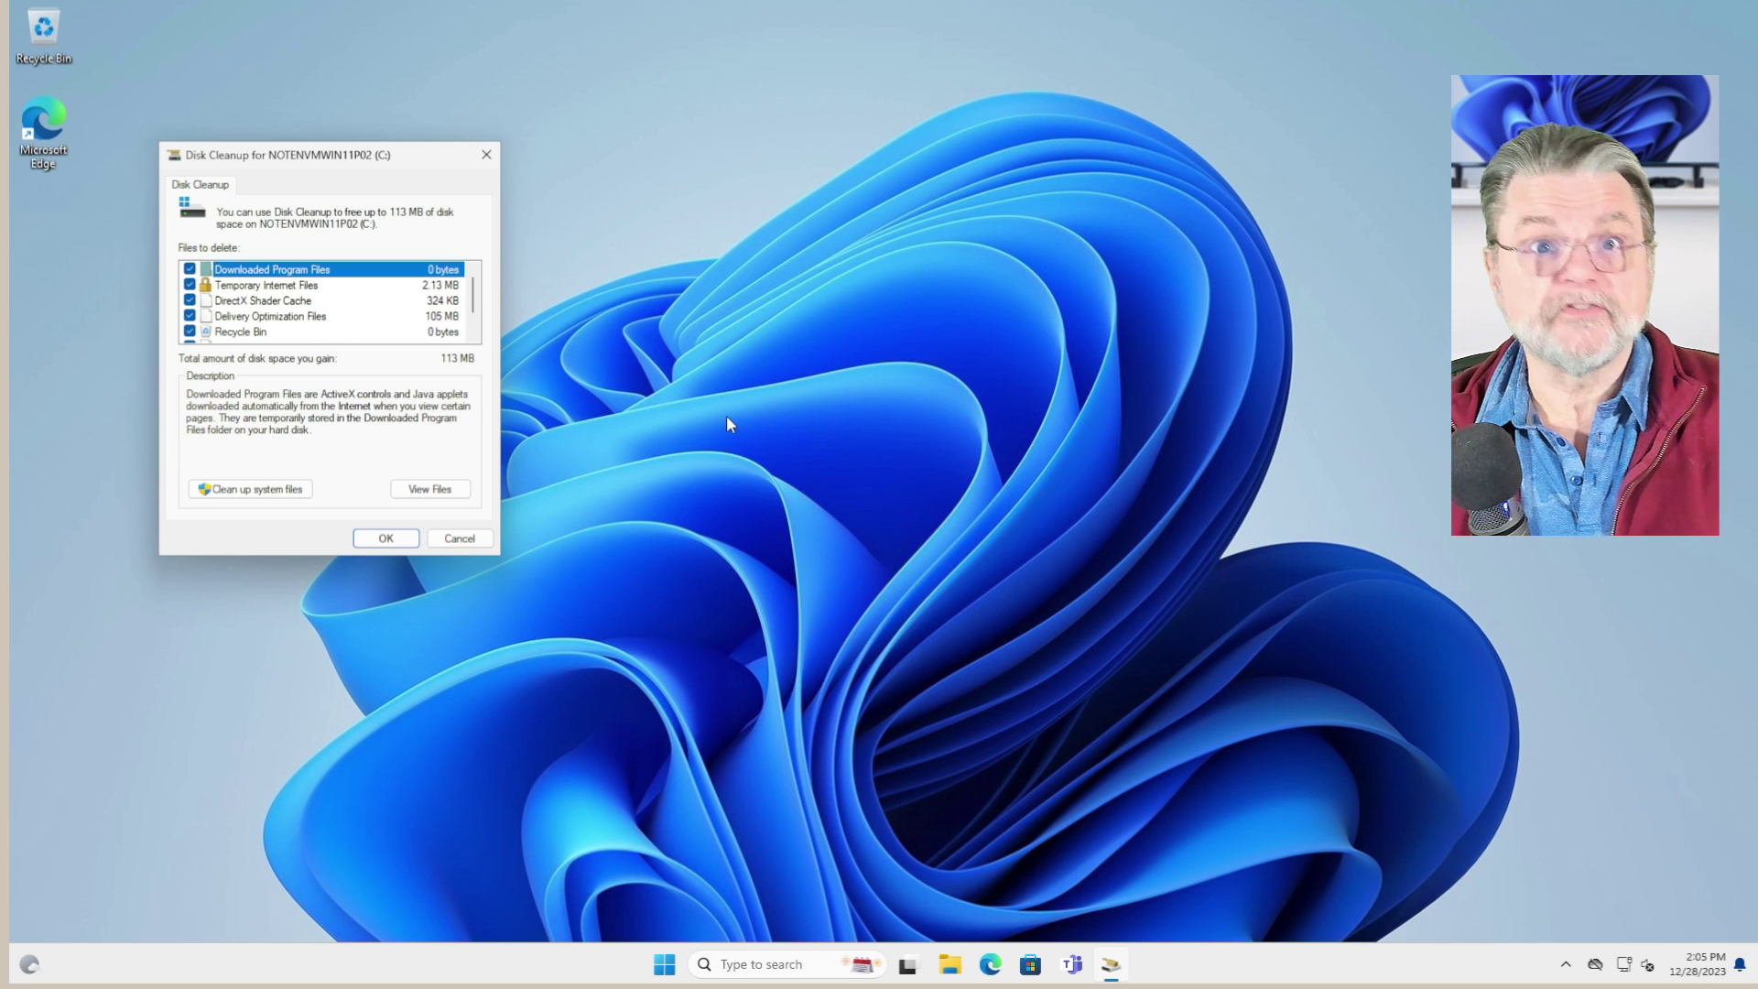
- Permanently delete the checked files, then reopen Disk Cleanup on C: for system files
left_click(386, 538)
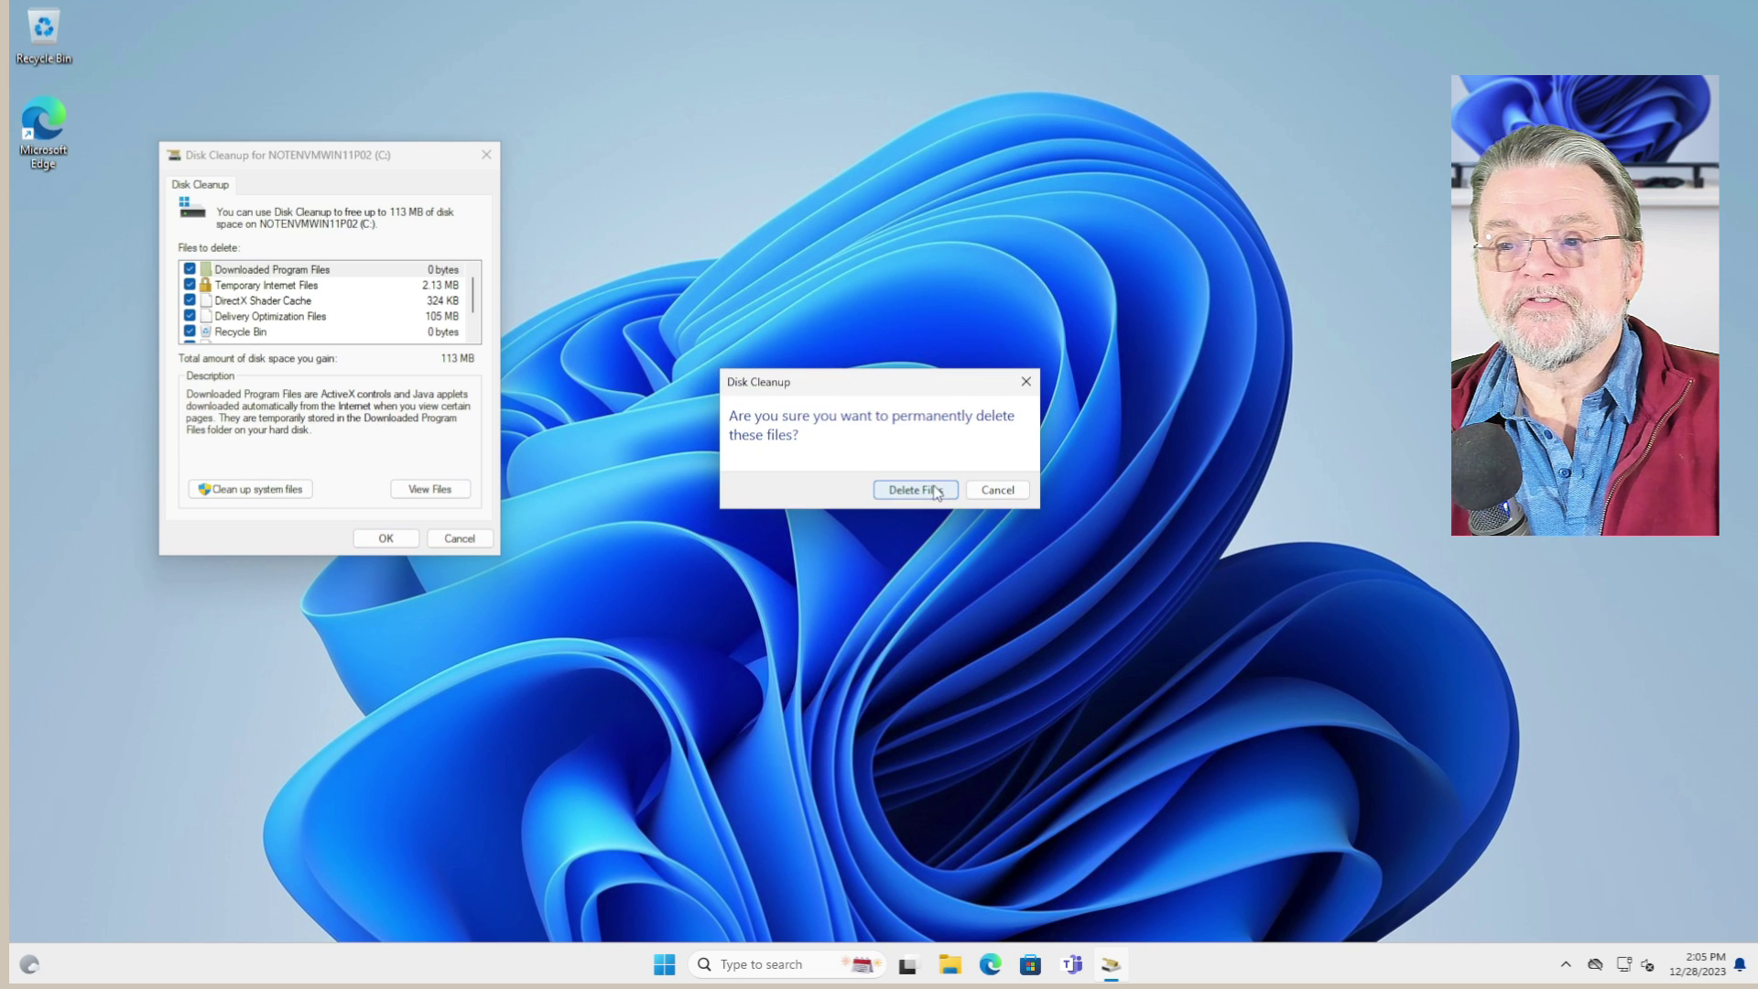
left_click(916, 490)
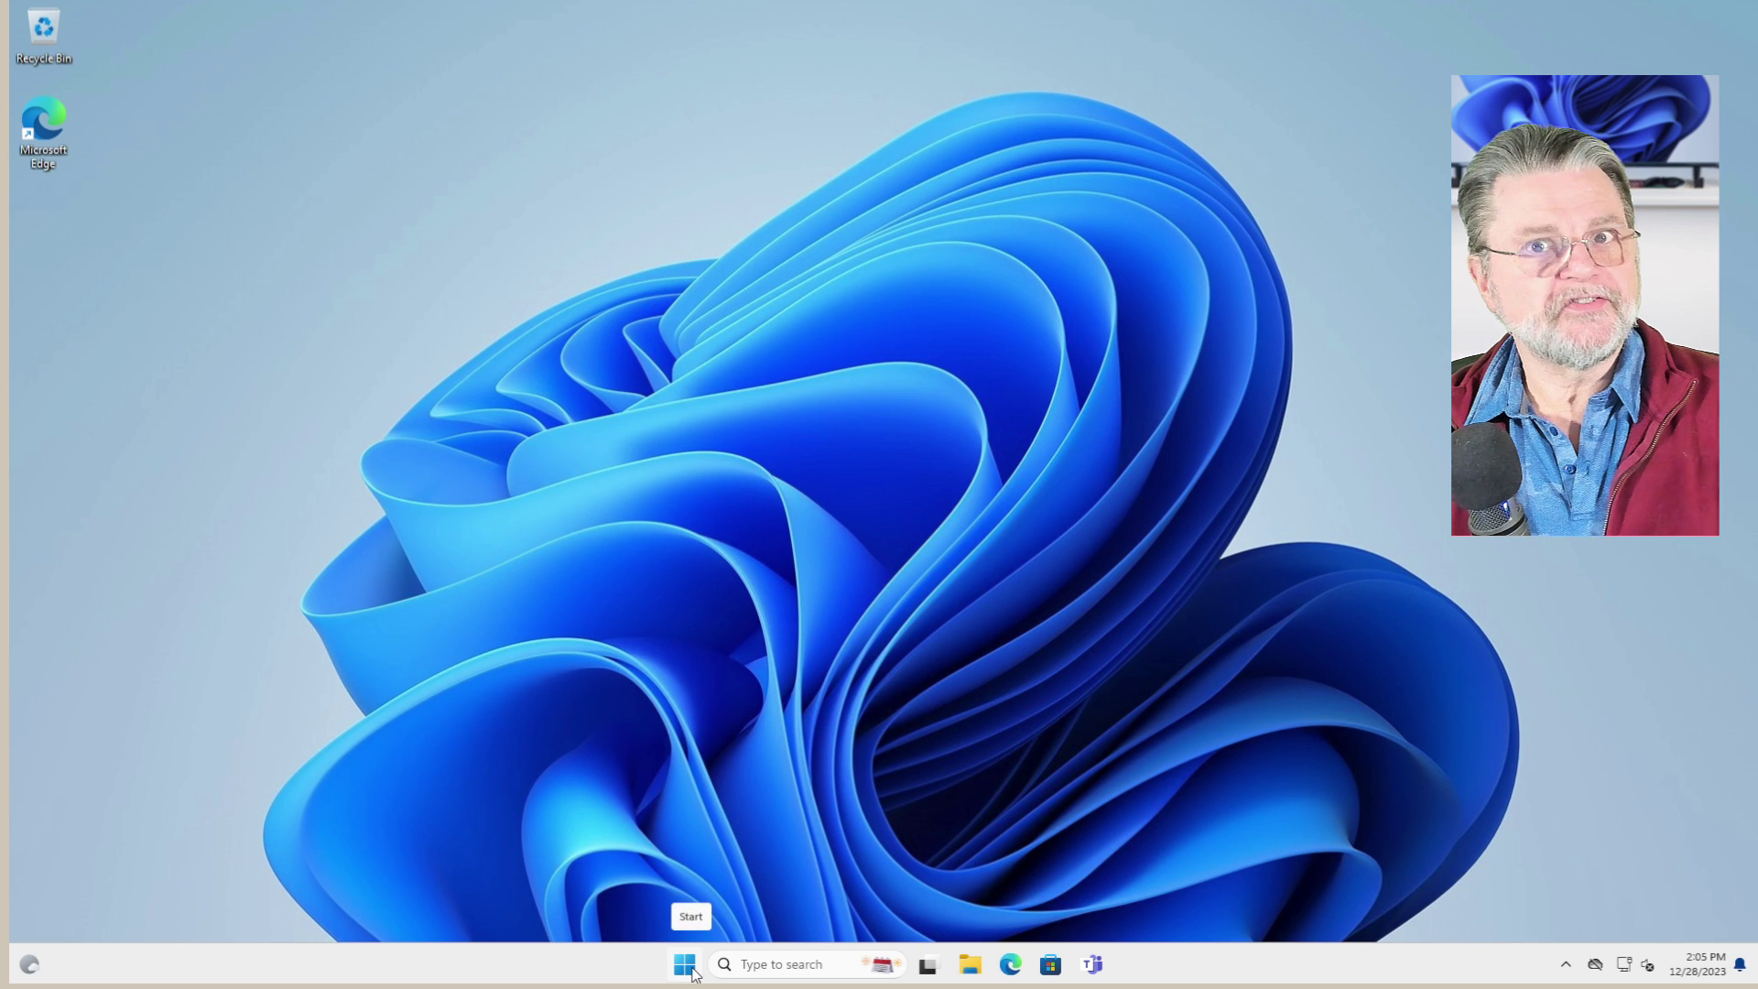
left_click(685, 964)
type("clean")
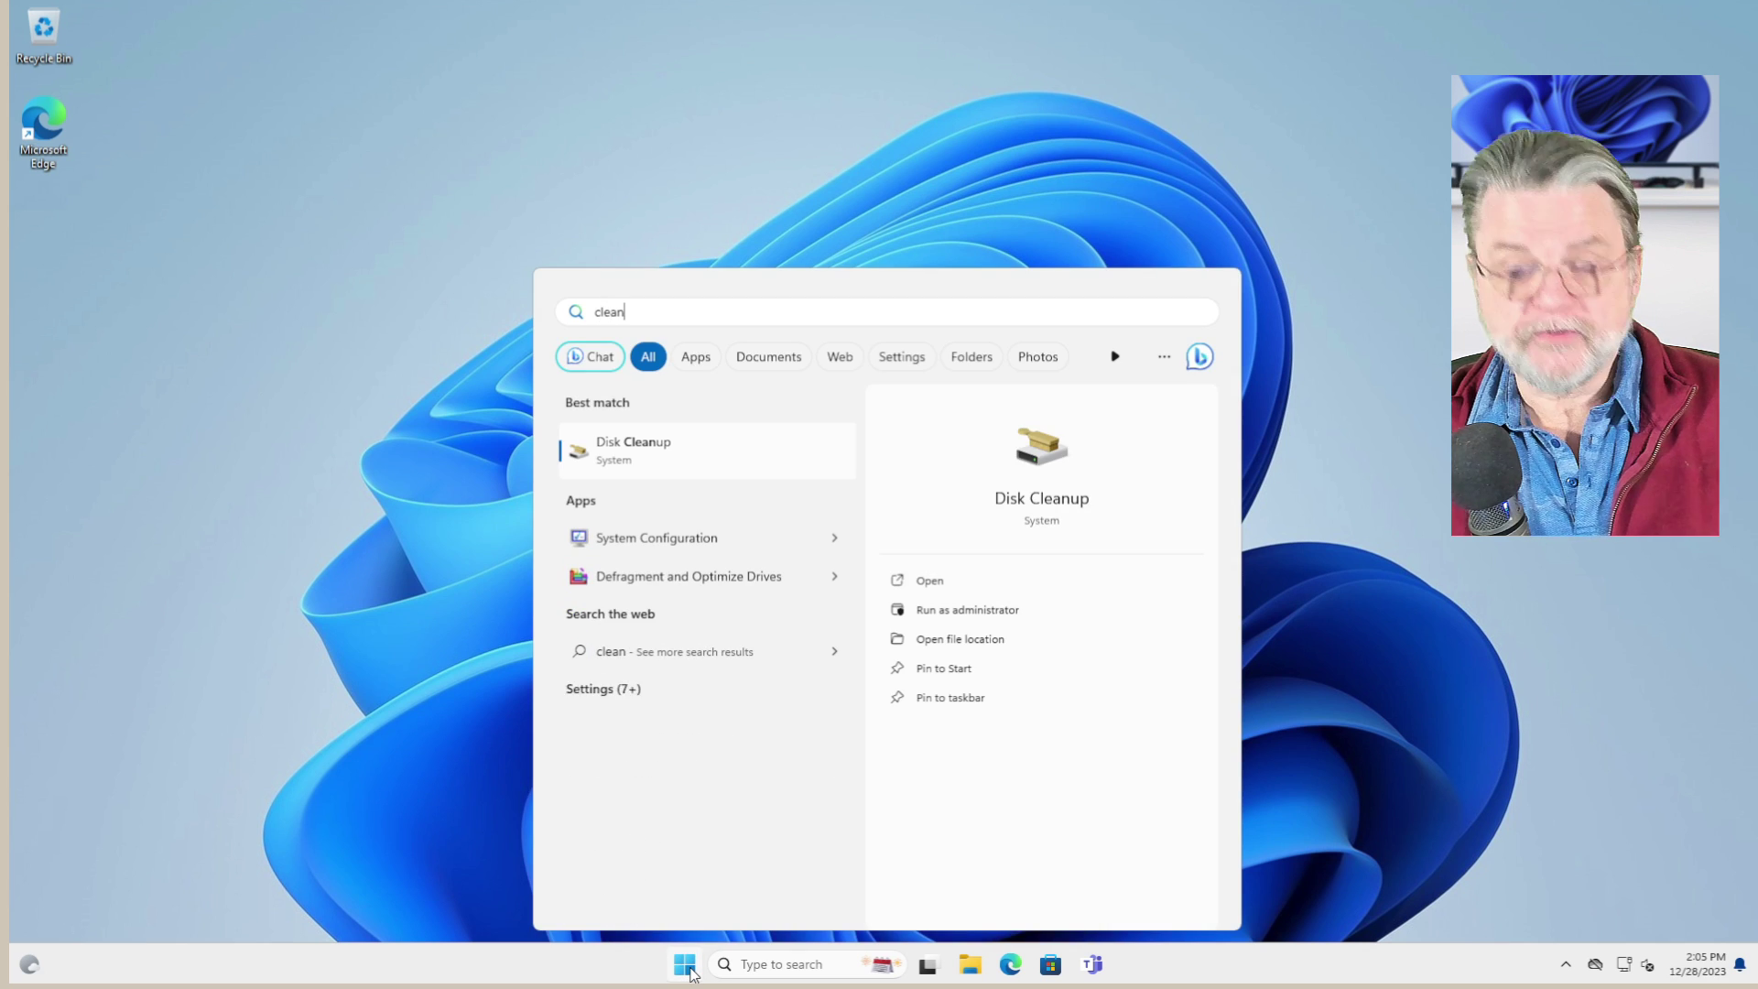
left_click(667, 458)
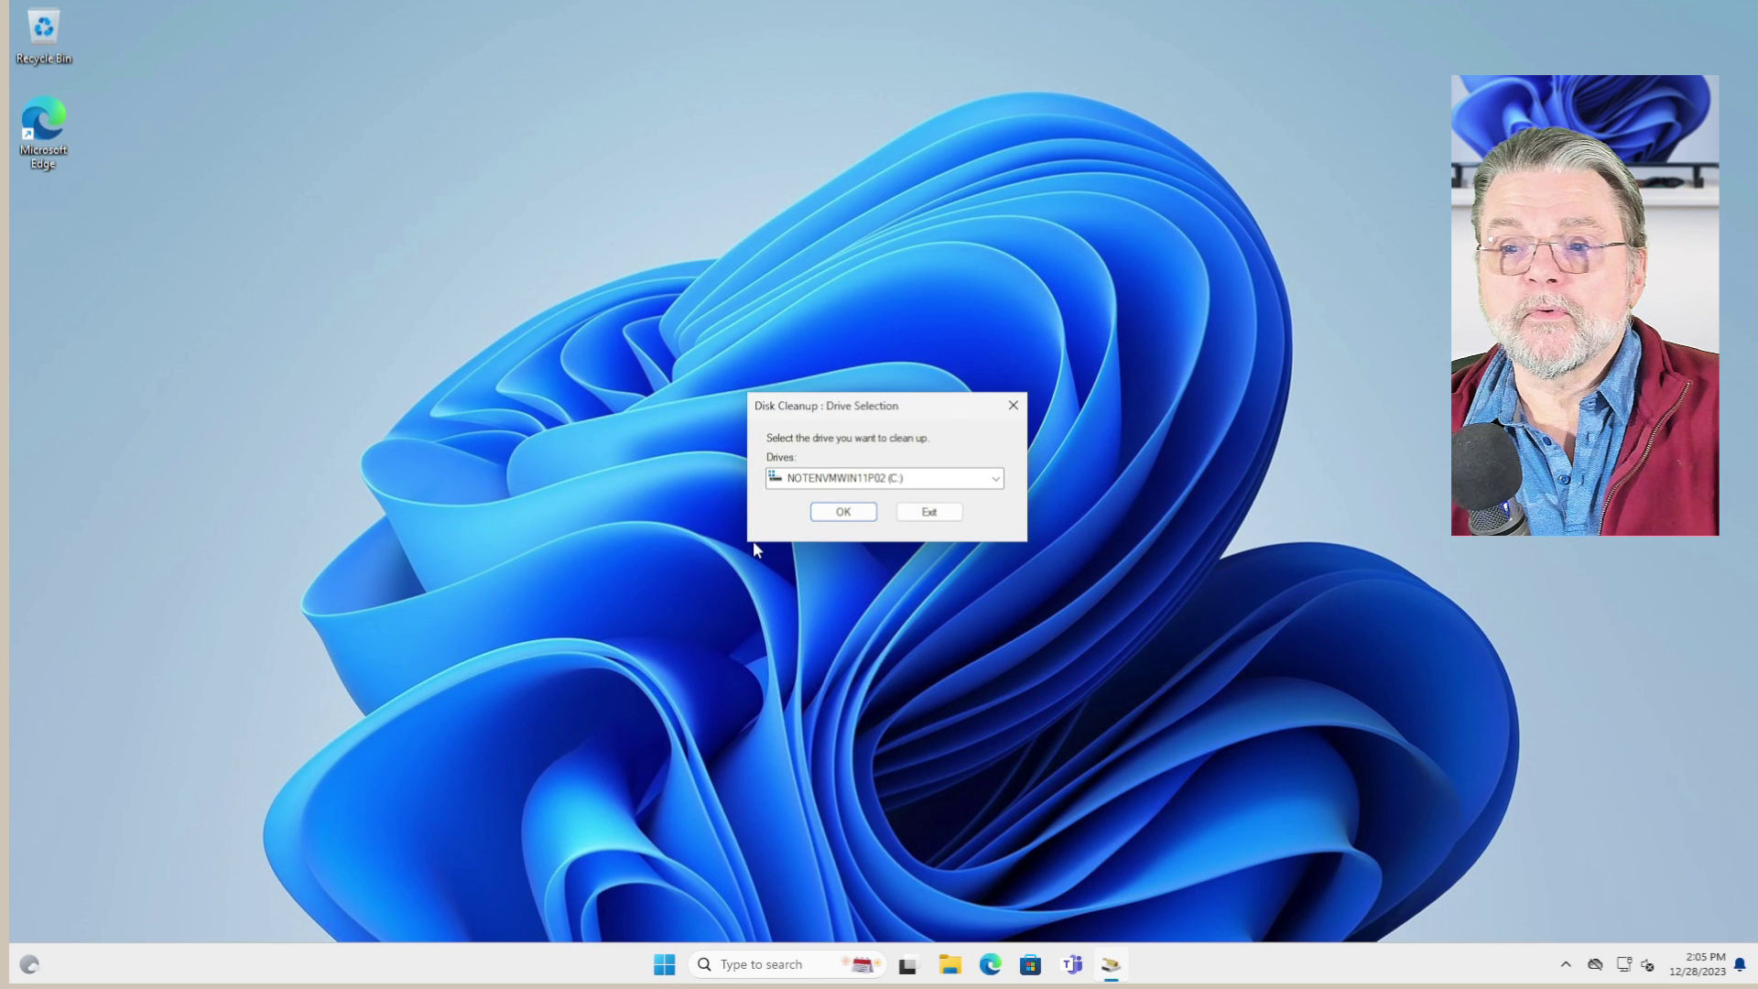
left_click(839, 512)
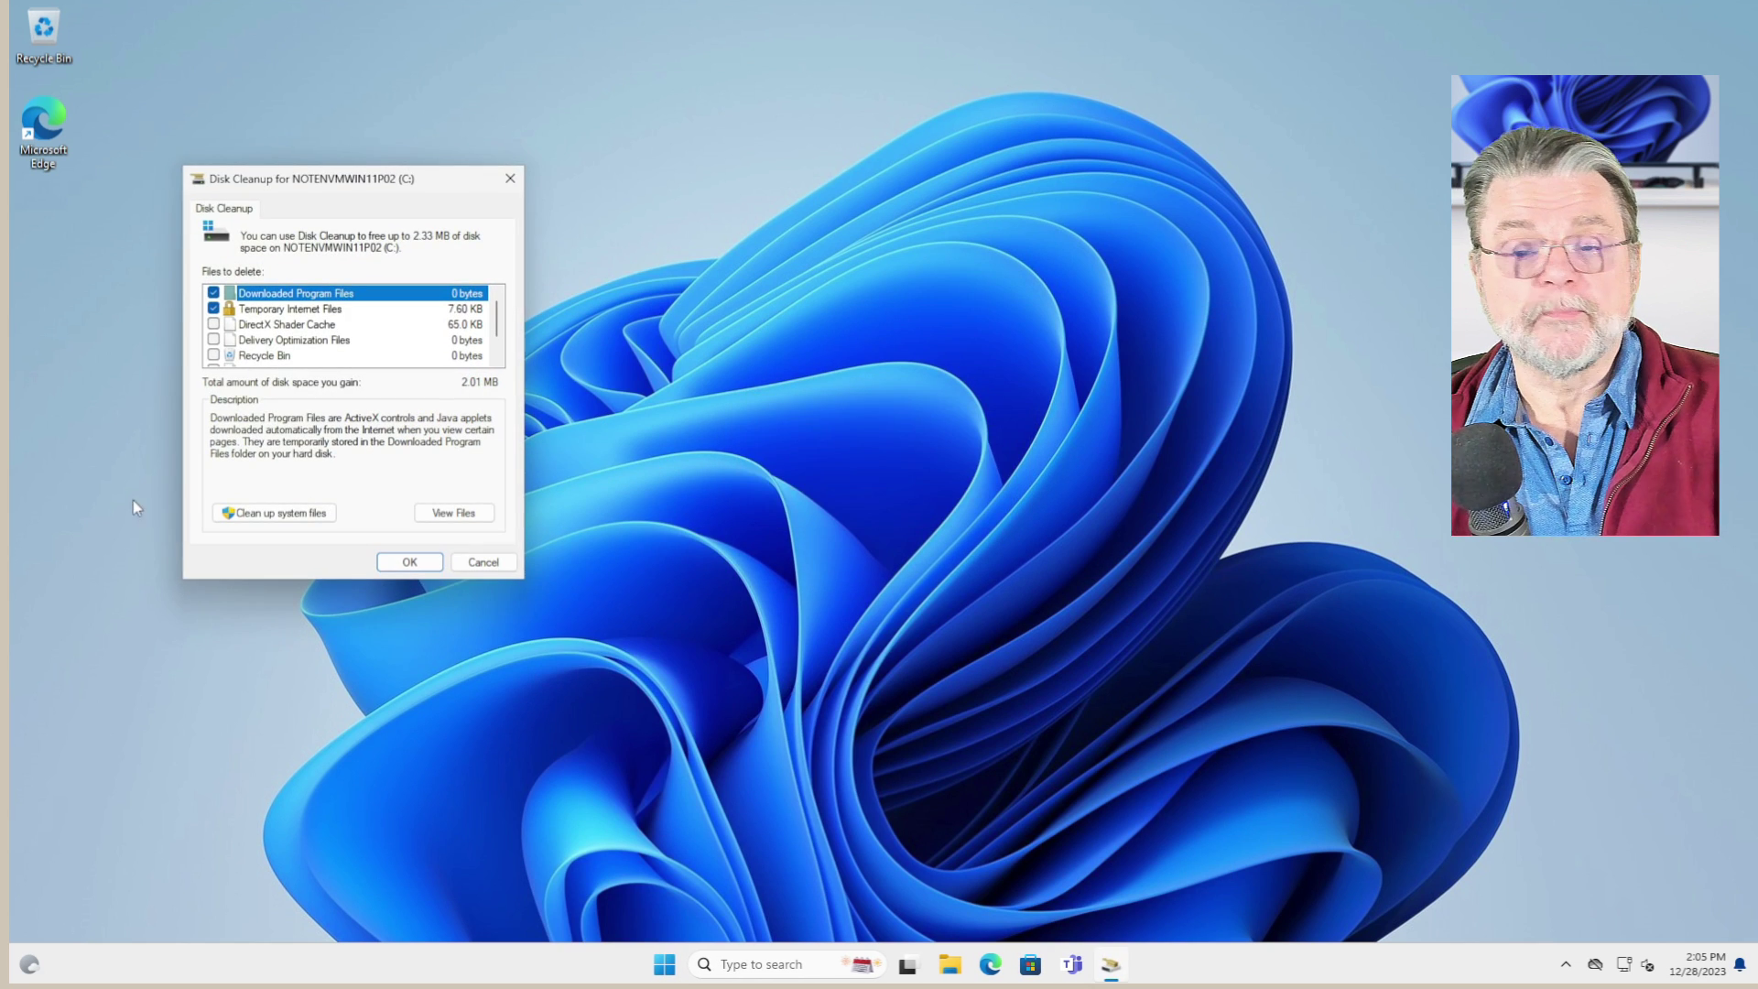
left_click(300, 511)
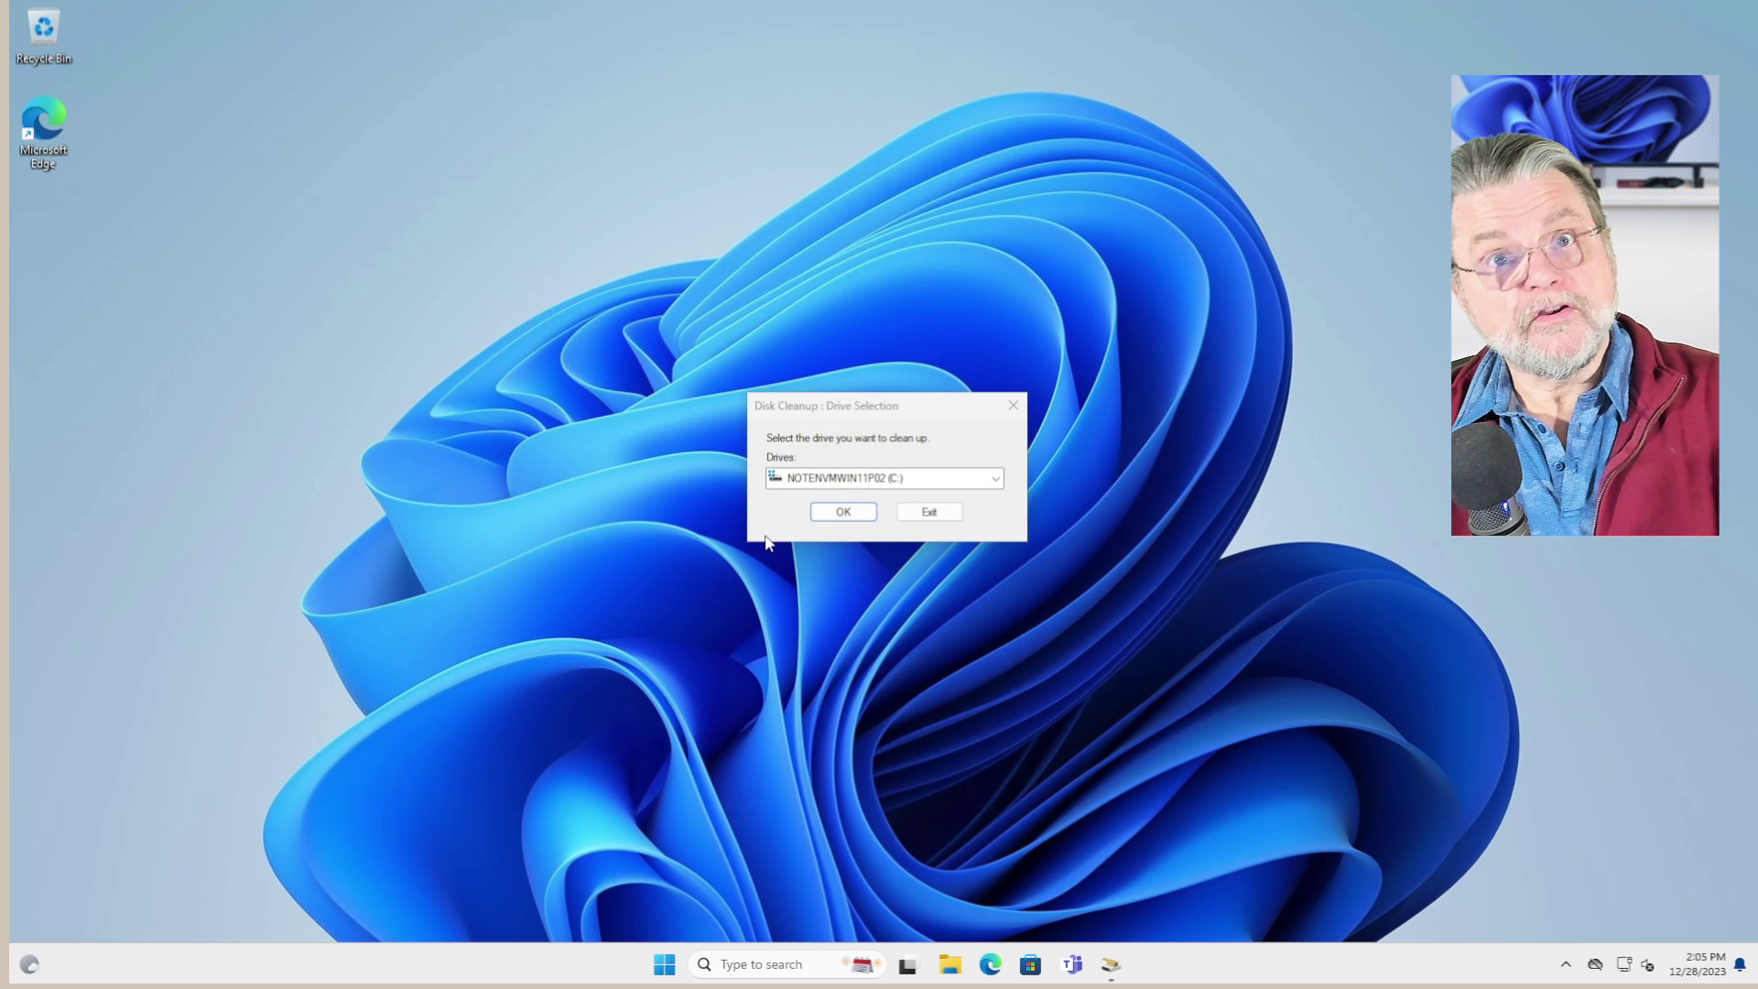
- Scan C: for system files and tick every category, including Language Resource Files (48.1 MB)
left_click(843, 513)
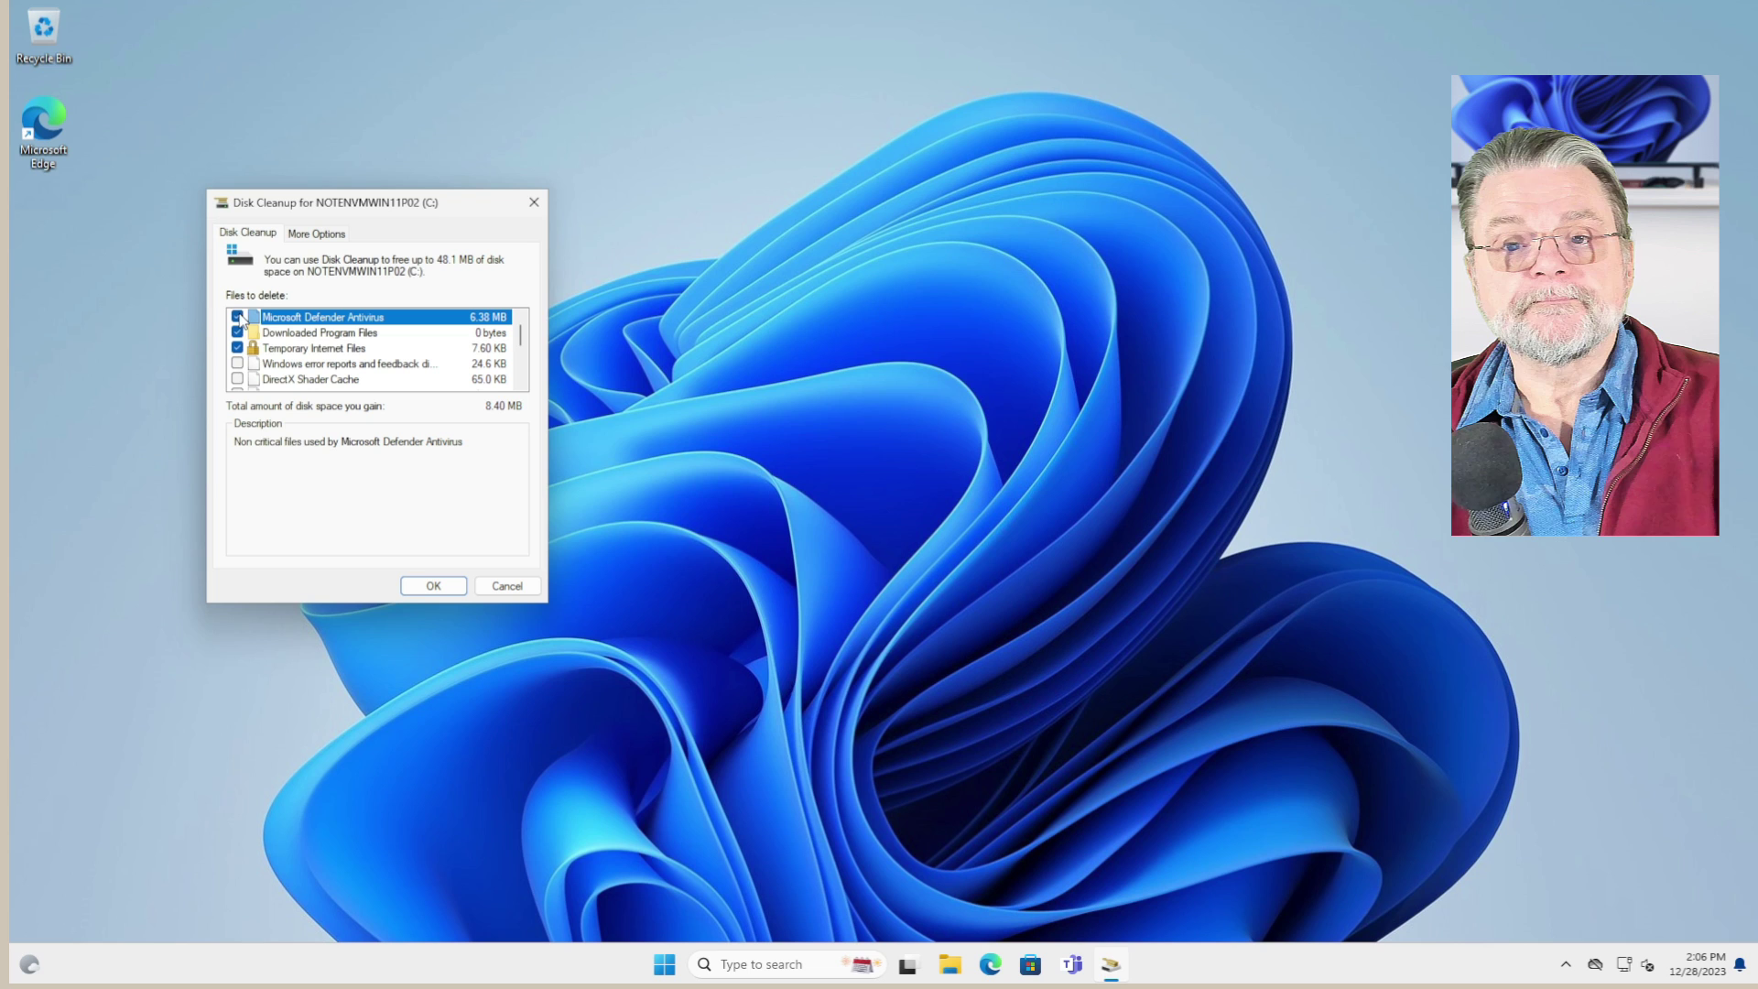
scroll(239, 375, "down", 1)
left_click(237, 379)
scroll(241, 366, "down", 2)
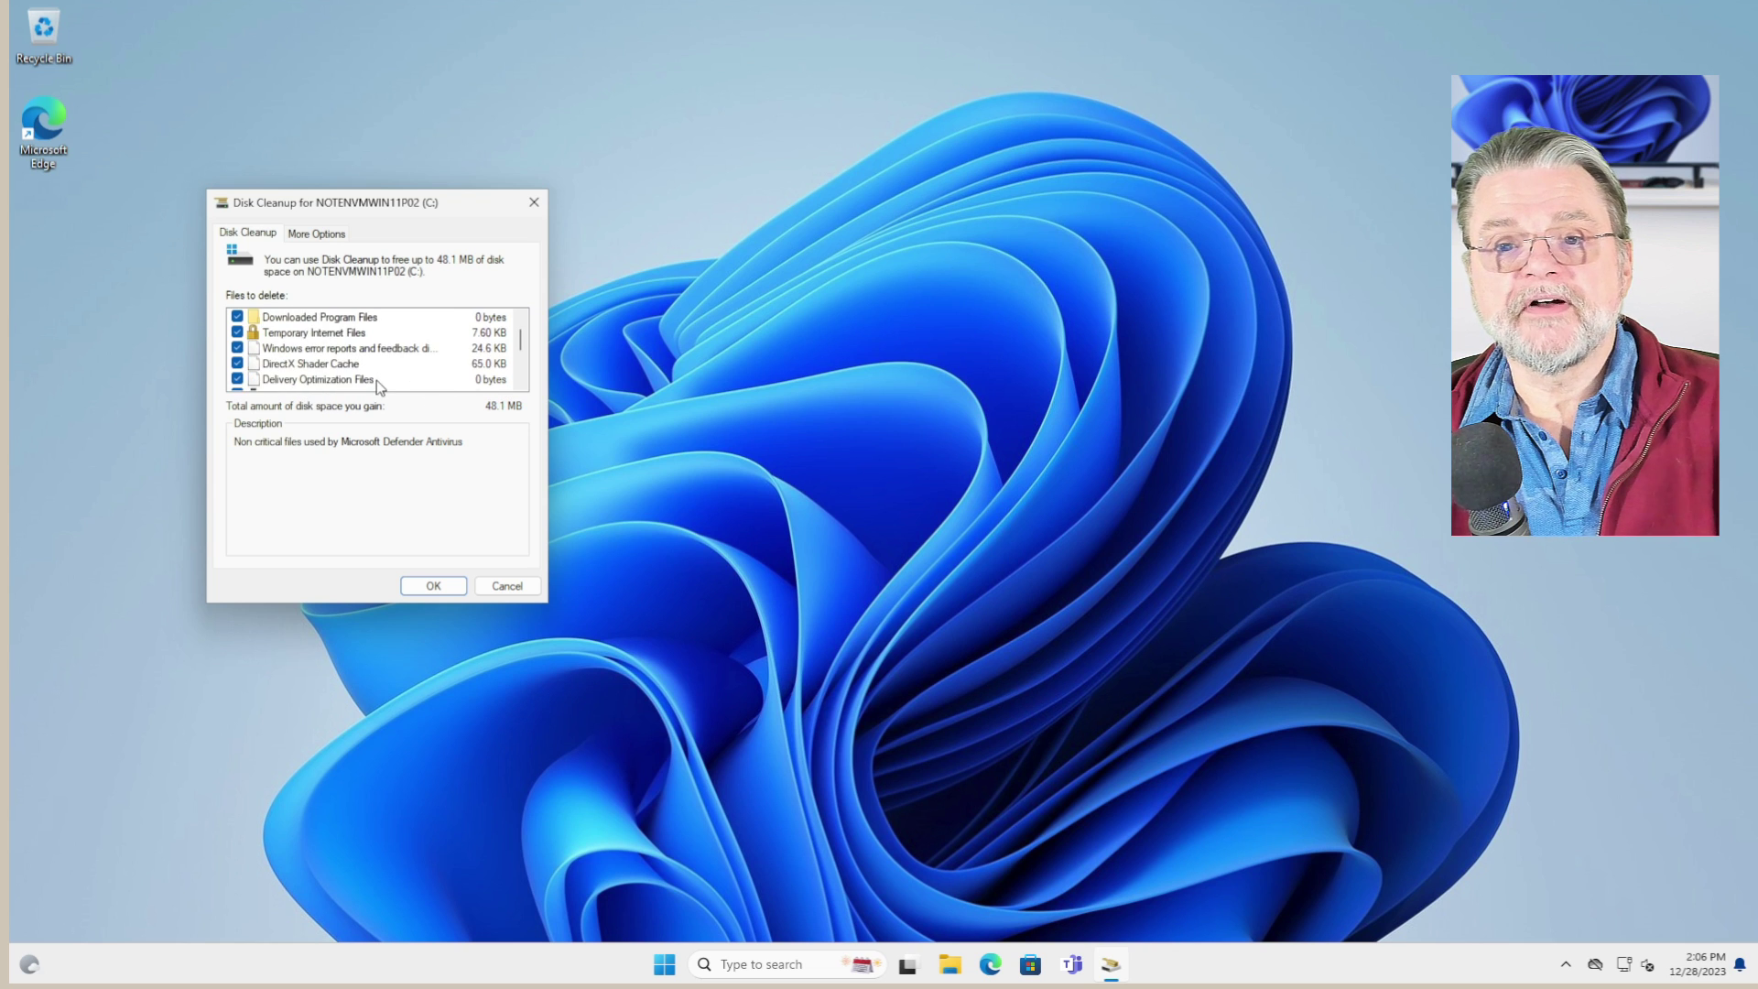
scroll(390, 337, "up", 3)
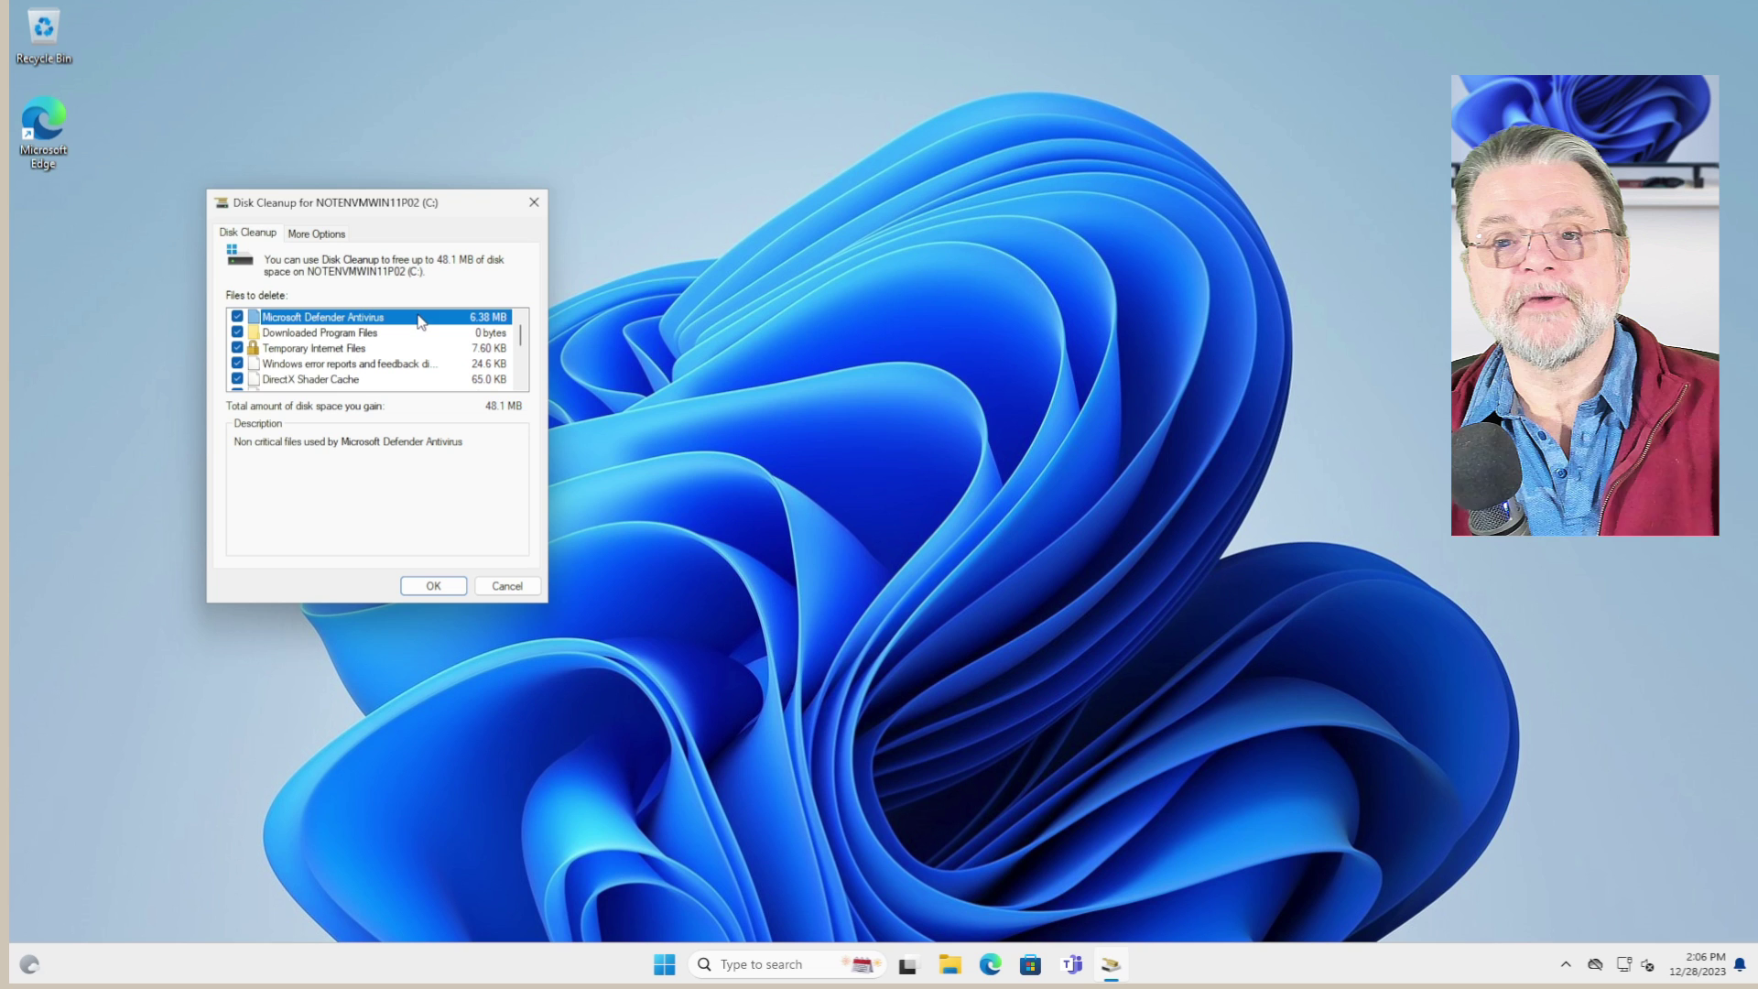
scroll(415, 348, "down", 3)
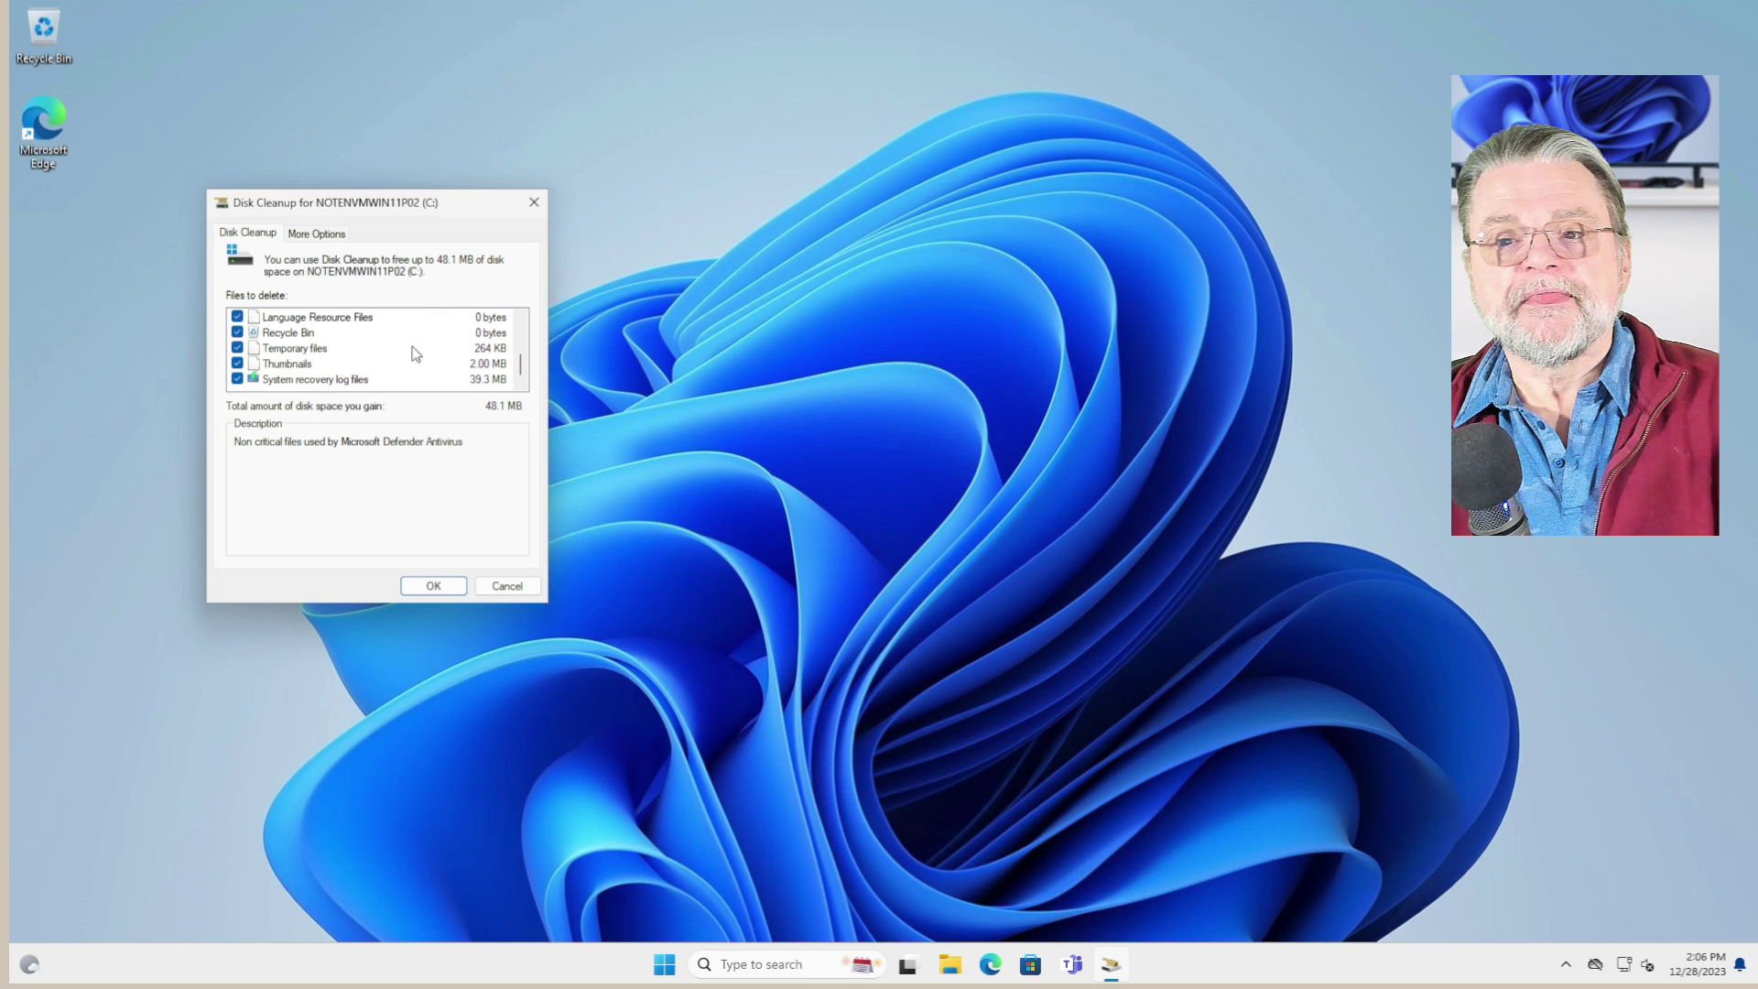
scroll(408, 354, "up", 3)
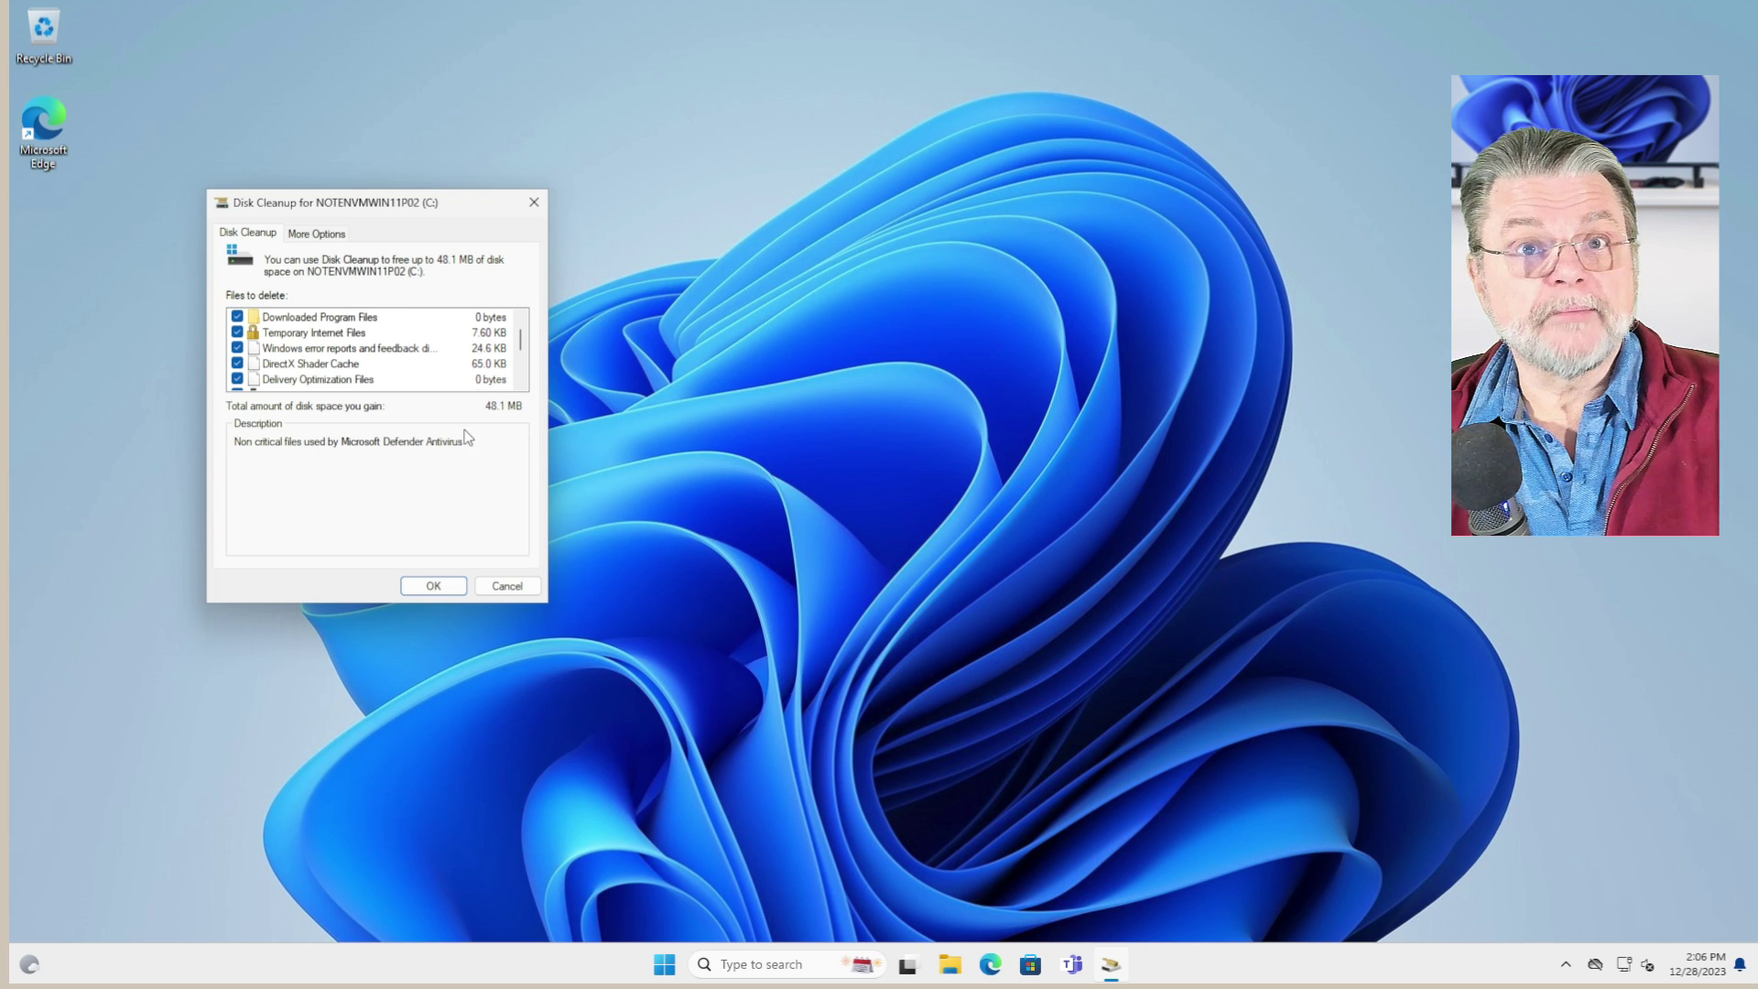
- Permanently delete the 48.1 MB of selected system files
left_click(433, 585)
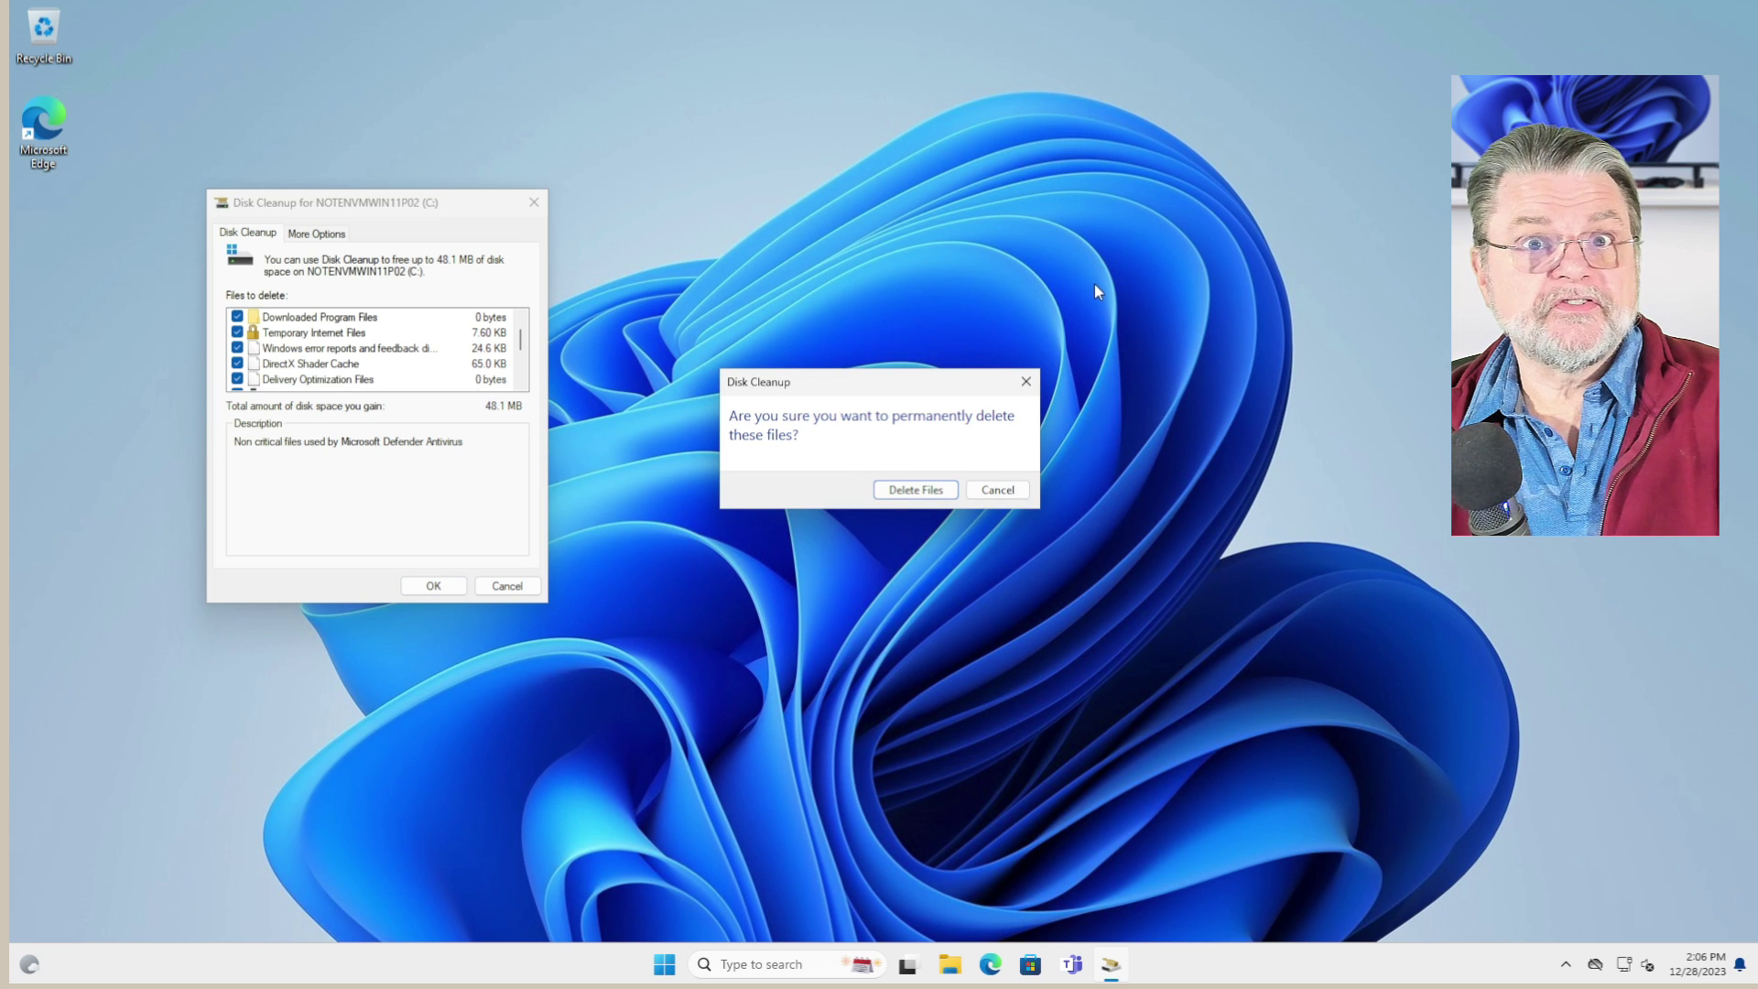
left_click(918, 490)
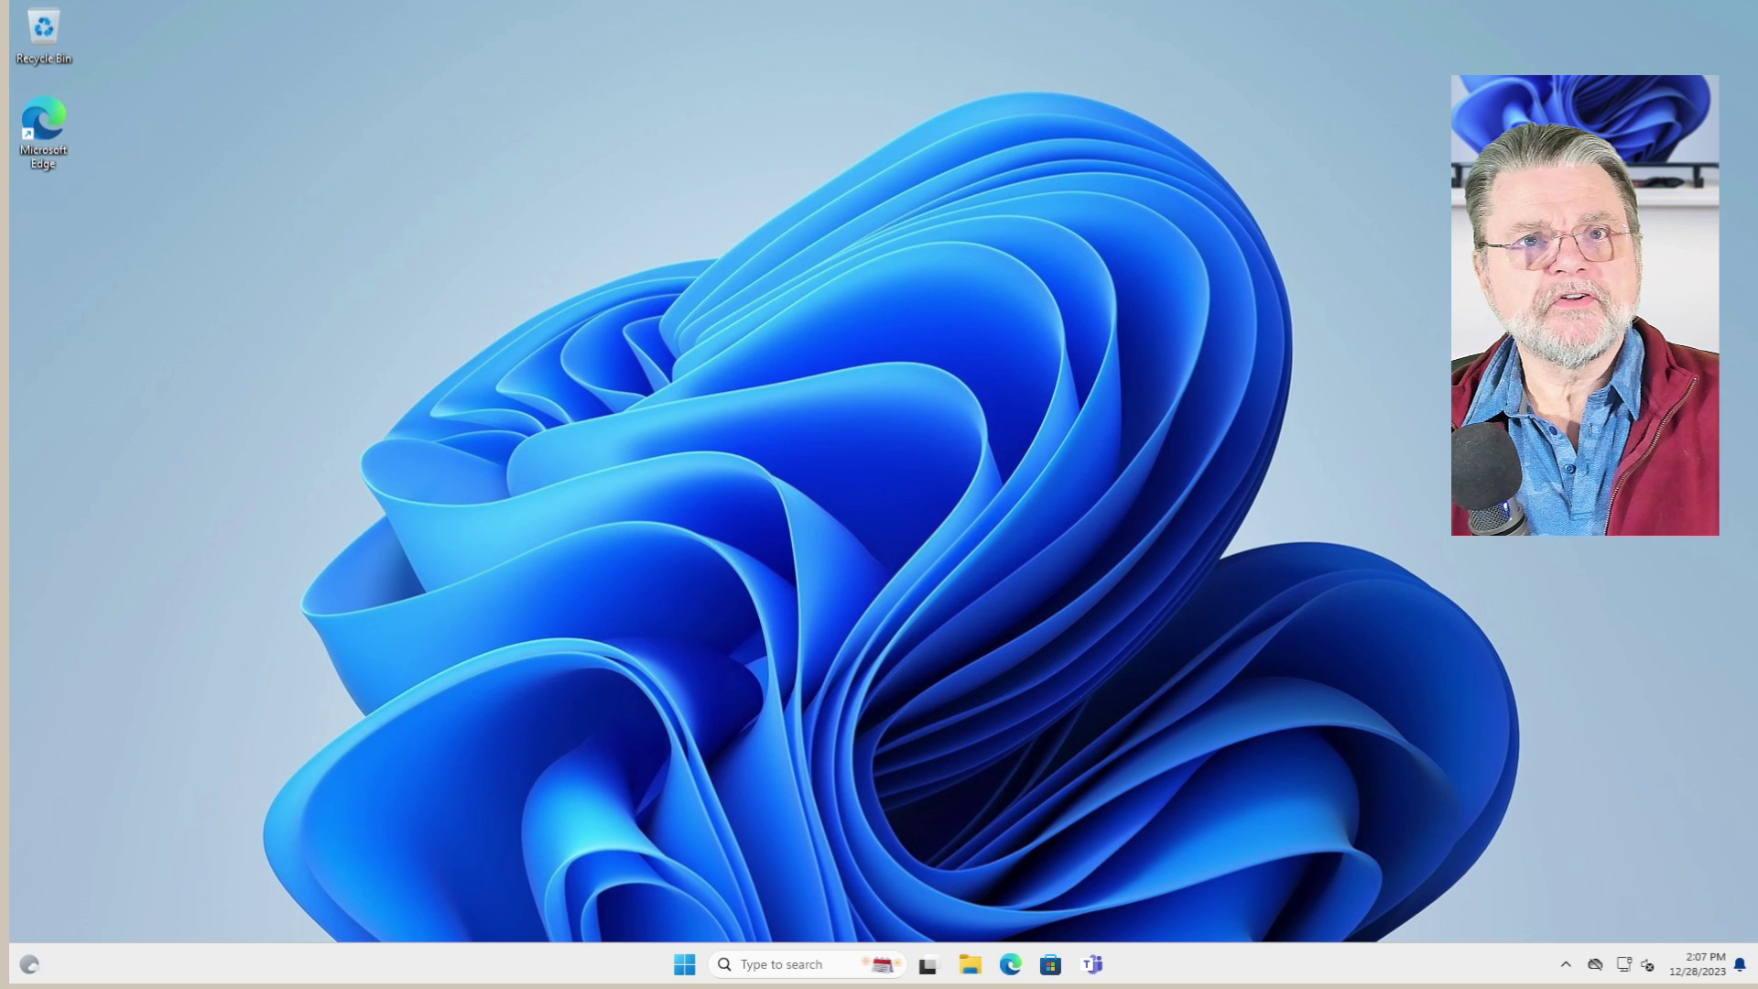
- Search the web for 'ccleaner' in Edge and open the official CCleaner website
left_click(1016, 963)
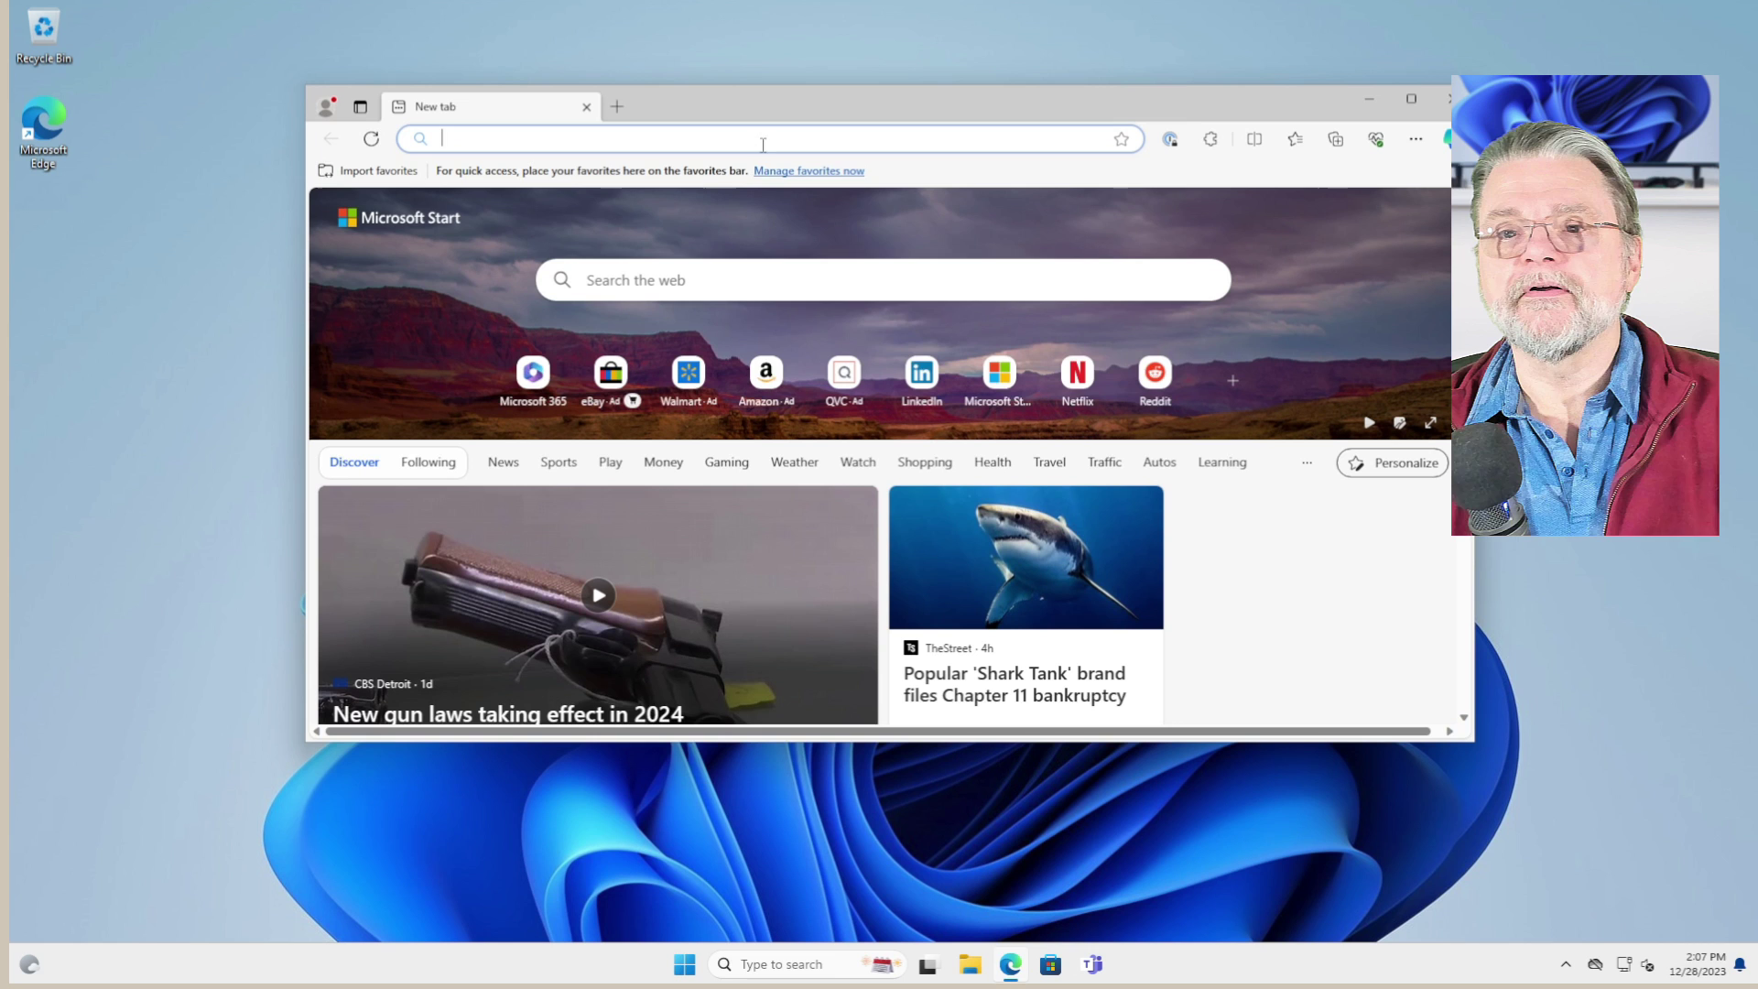
left_click(778, 142)
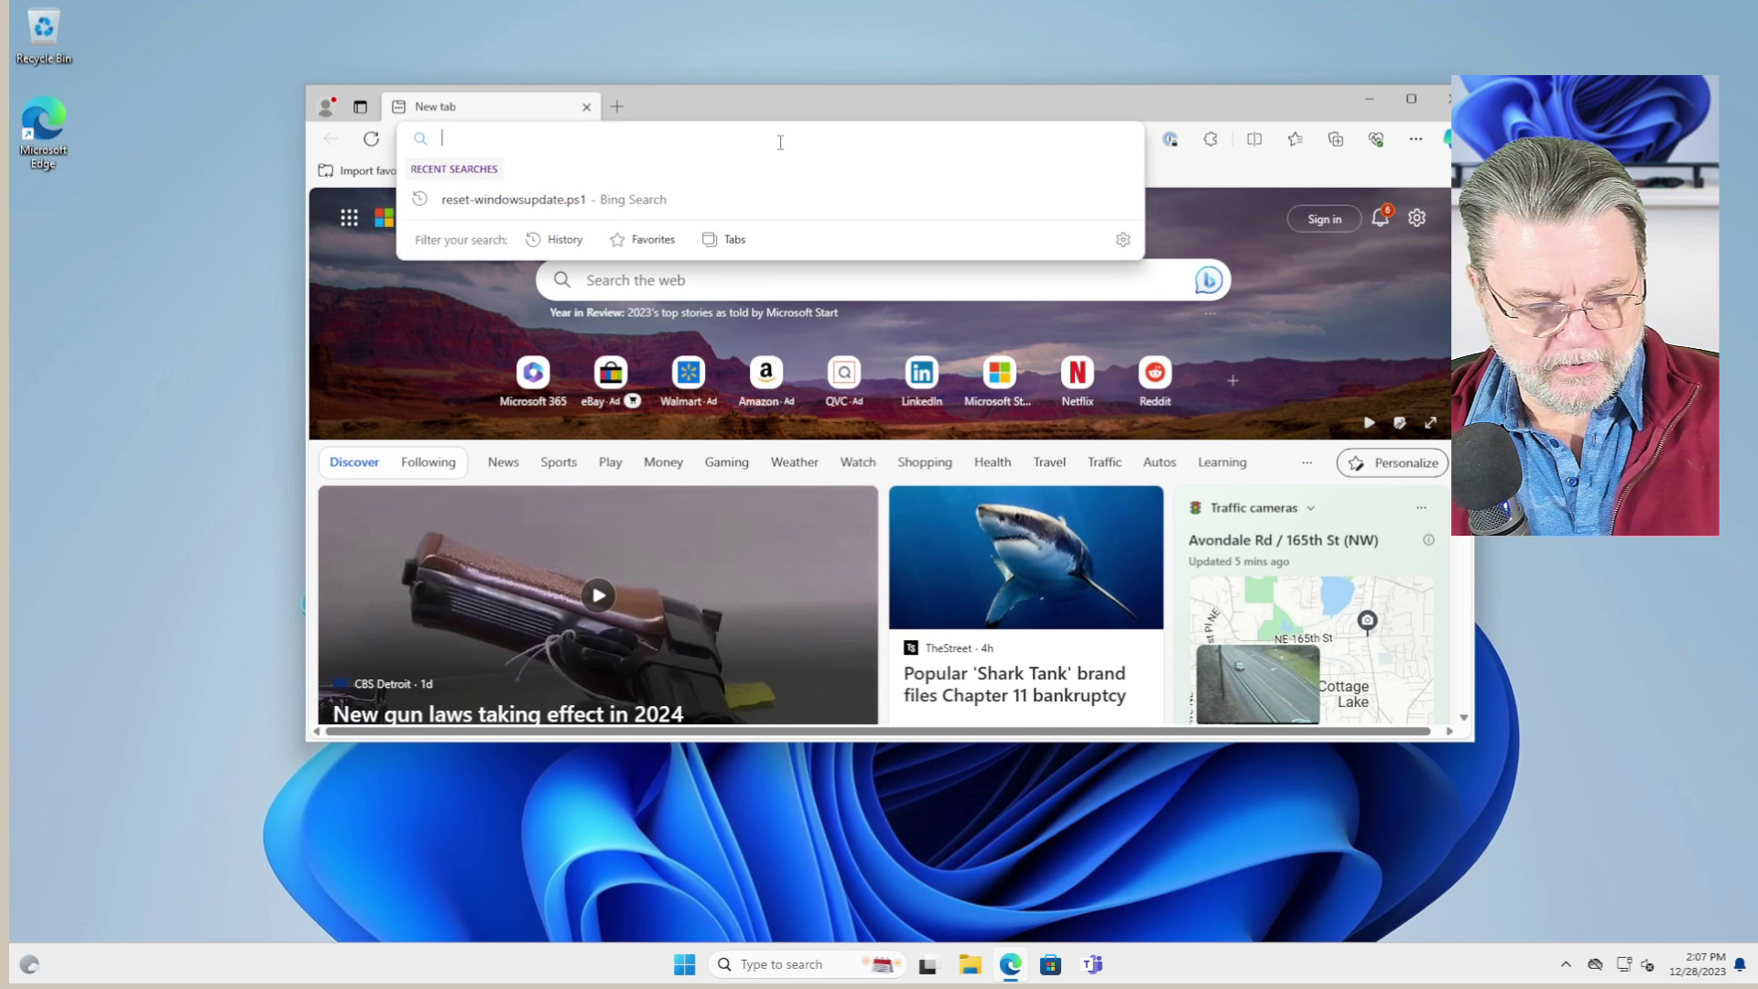
type("ccleaner")
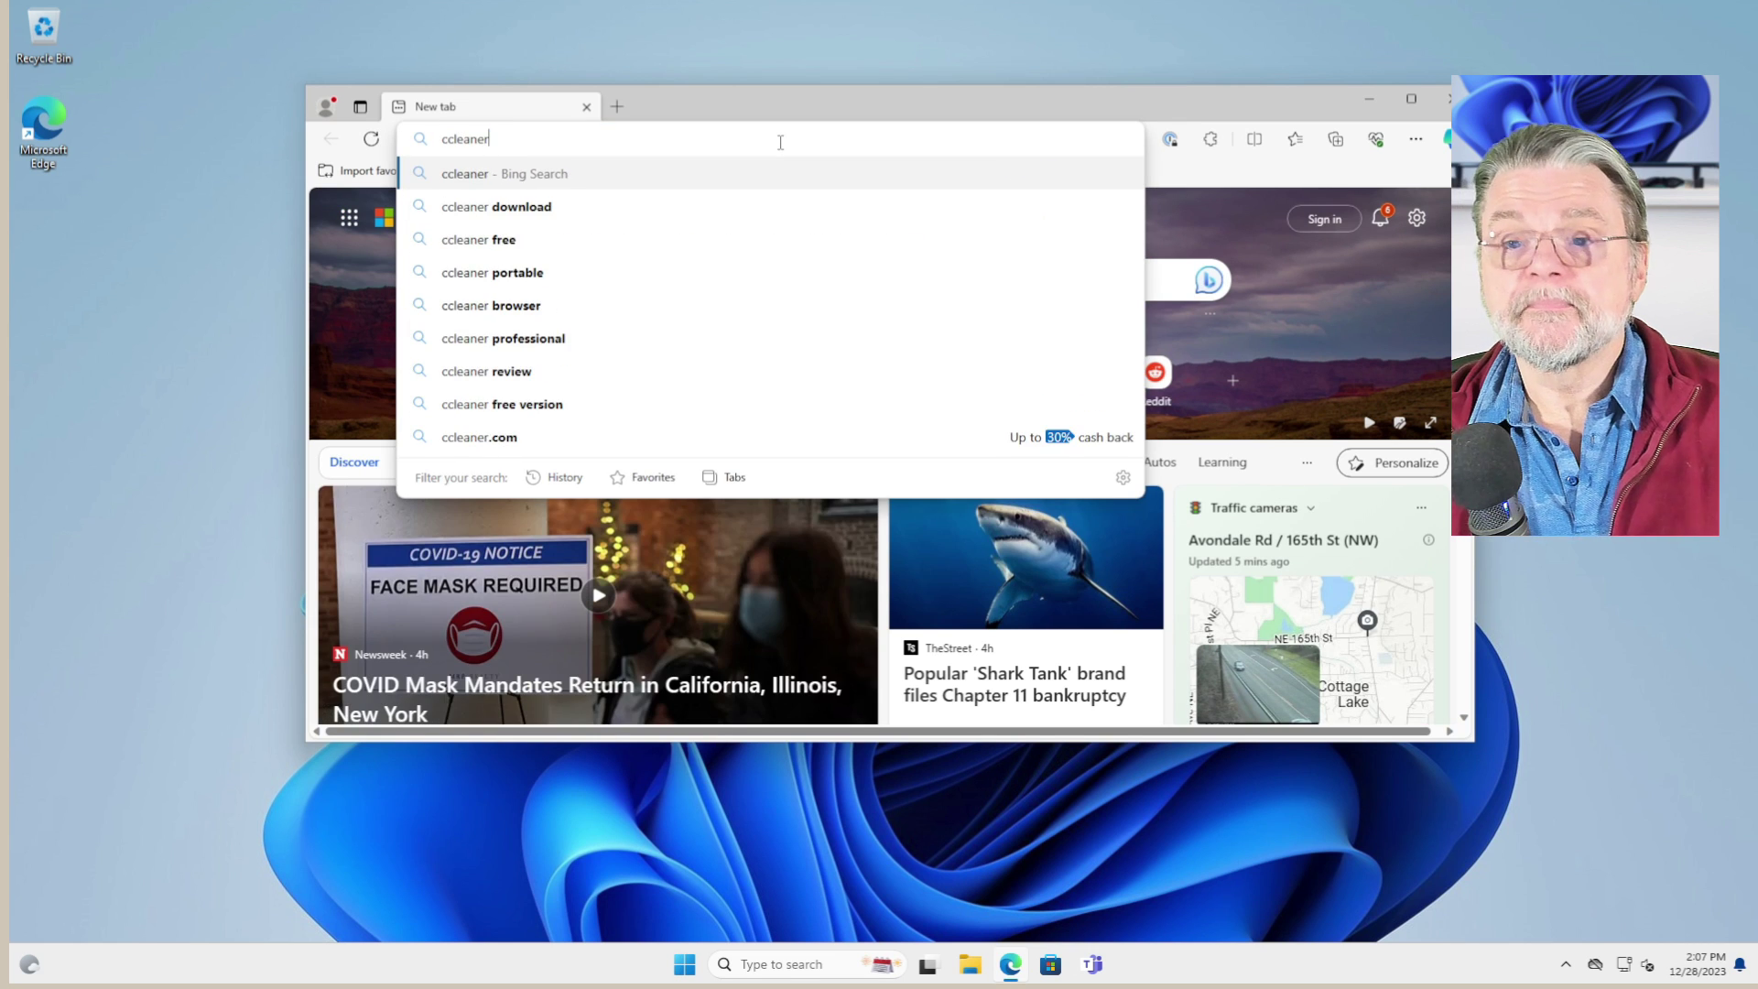
key("Return")
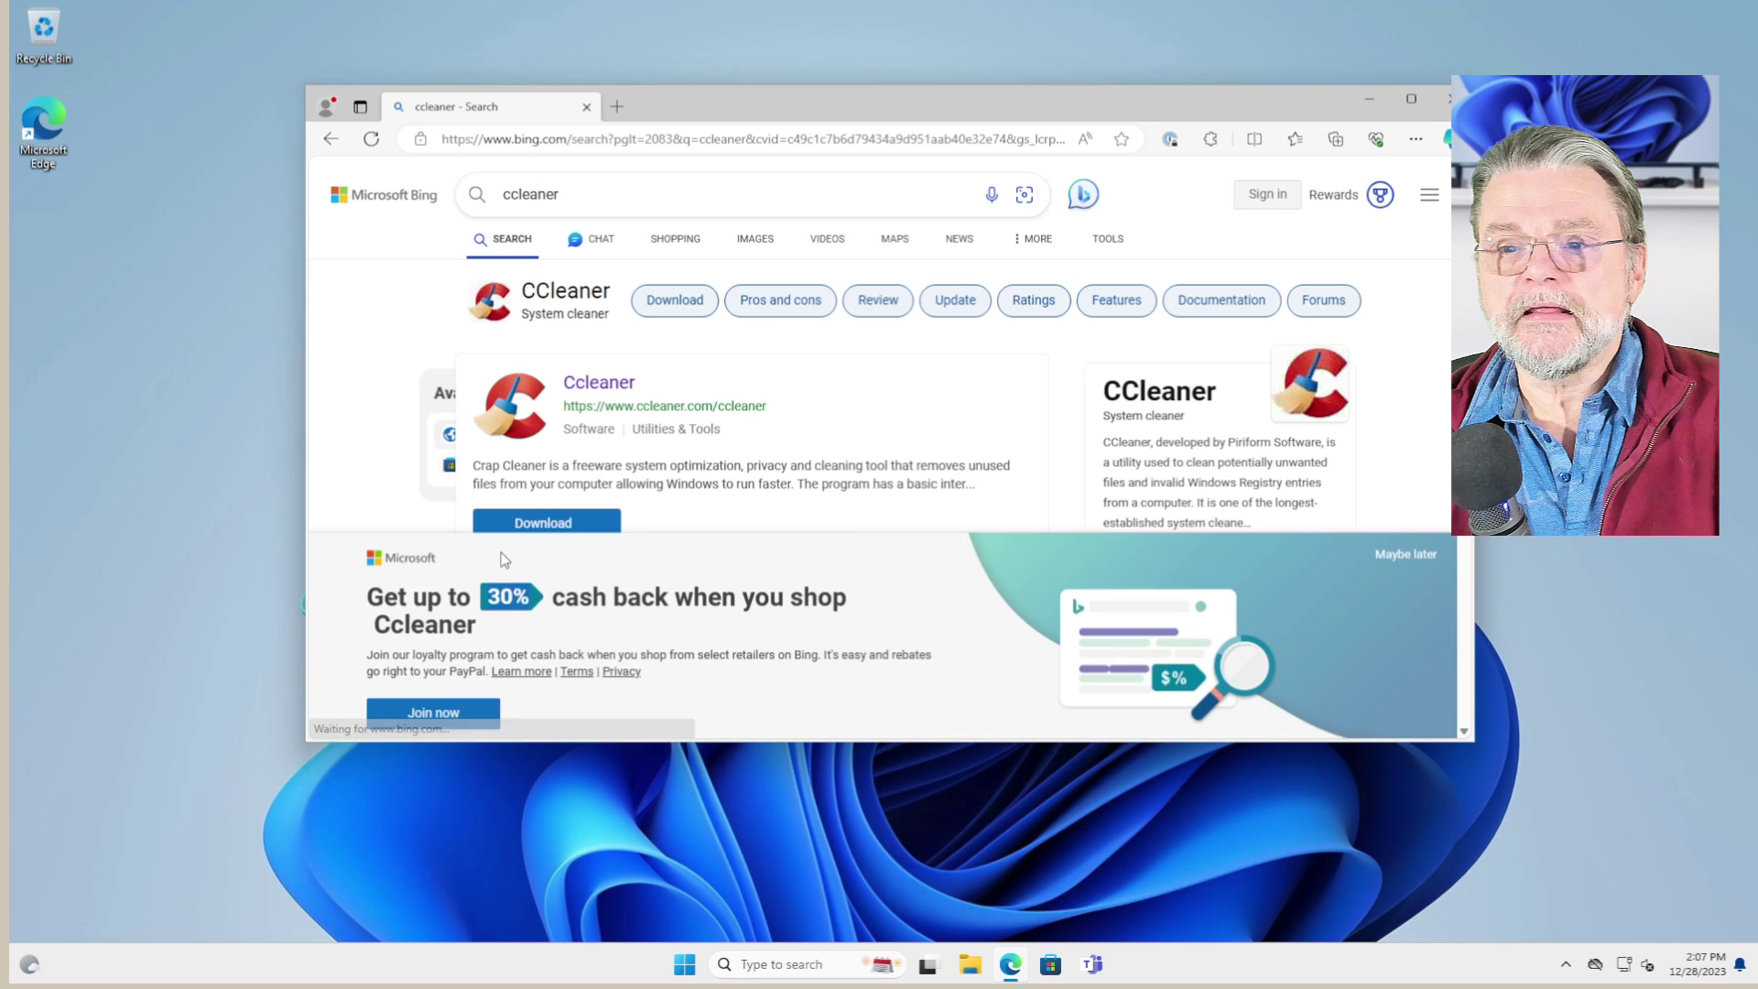
scroll(824, 403, "down", 3)
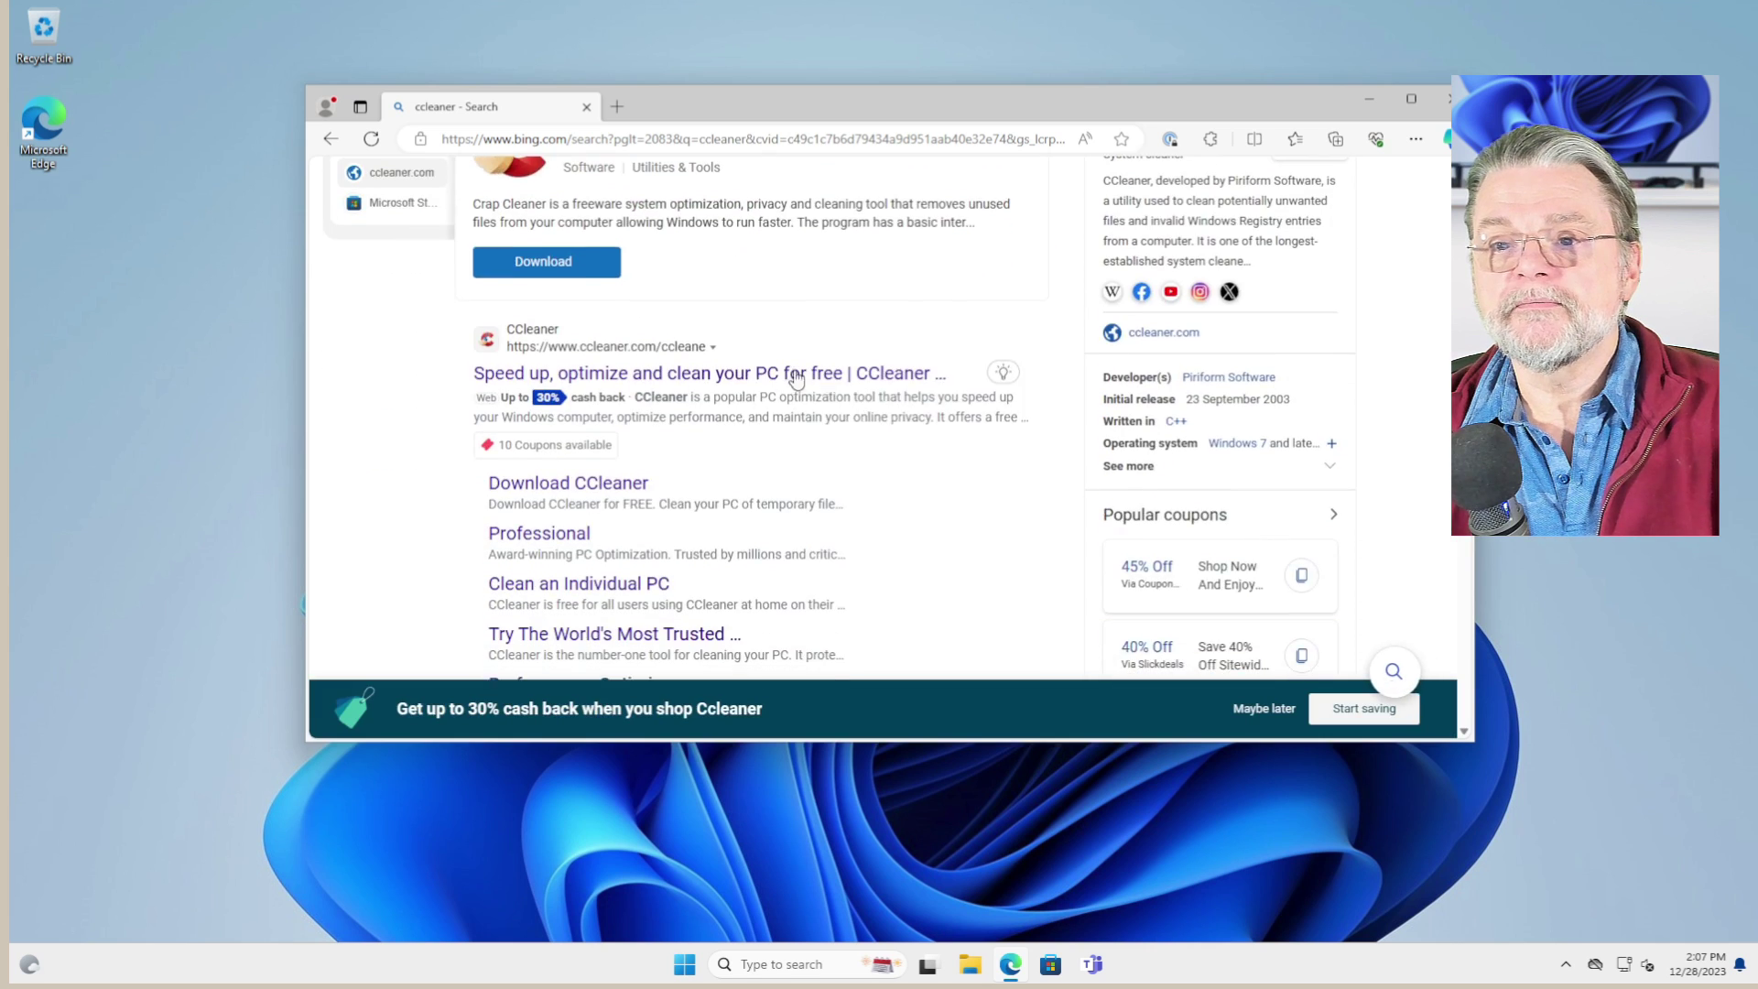
left_click(795, 374)
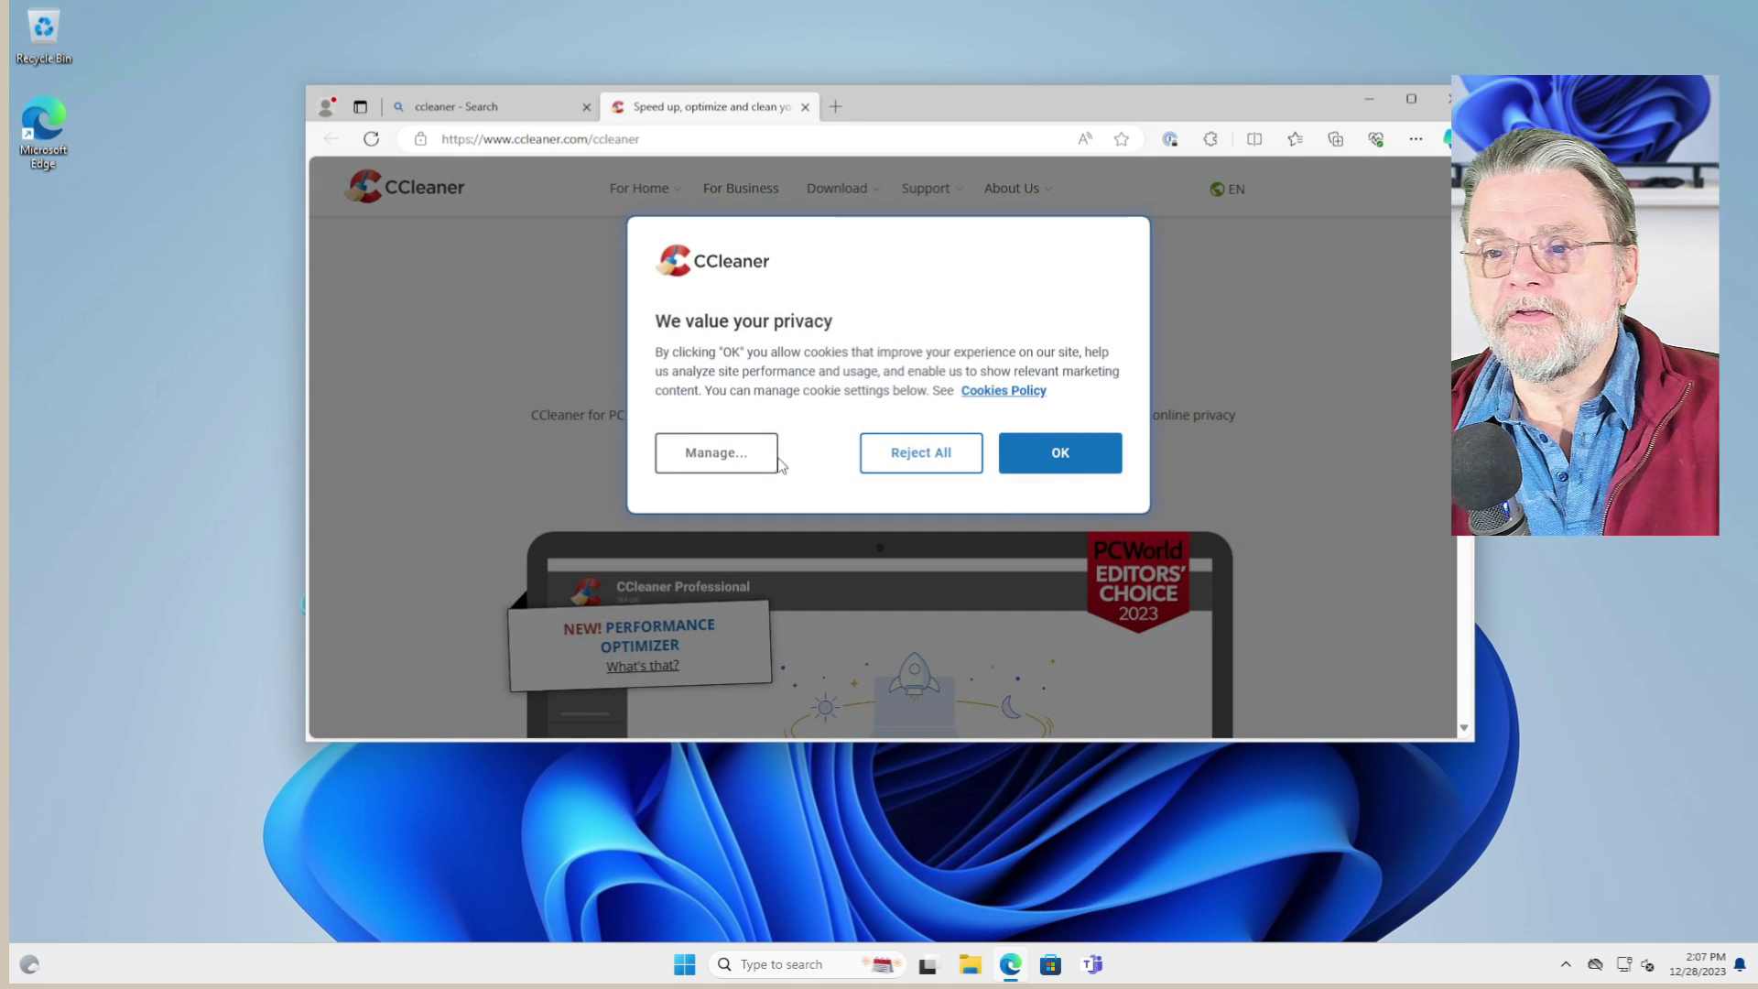
- Accept the cookie notice, then download and open the free installer ccsetup619.exe
left_click(1052, 452)
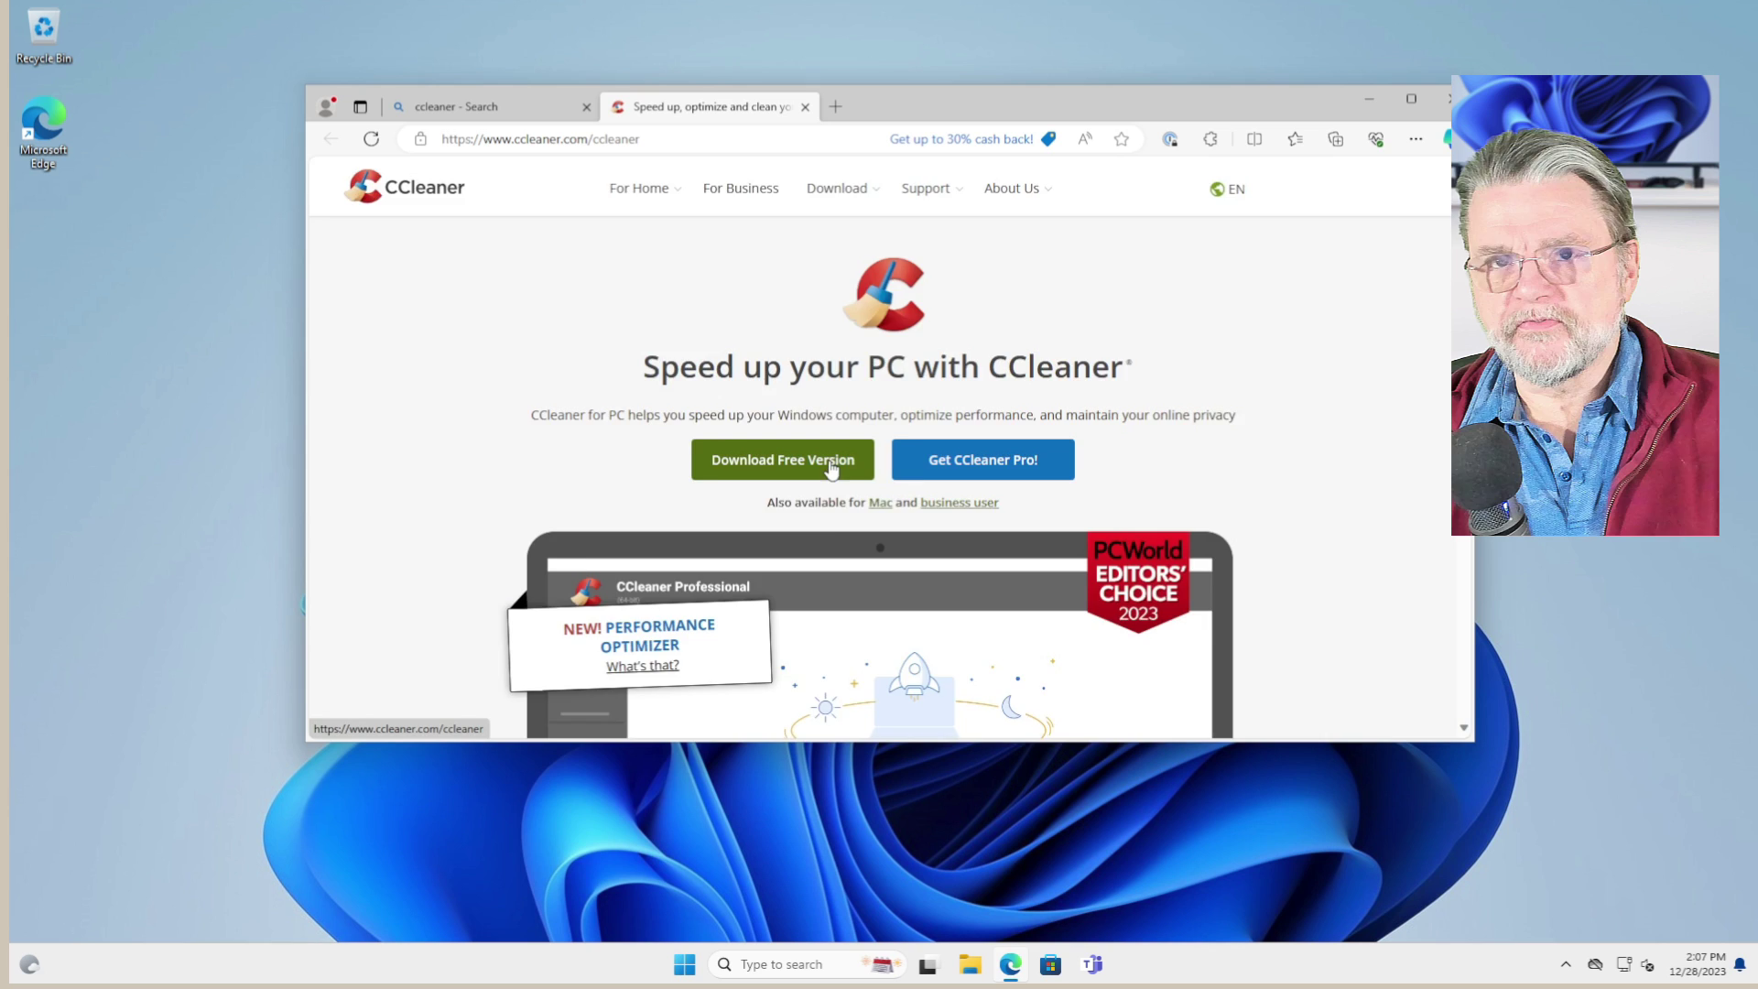
left_click(830, 467)
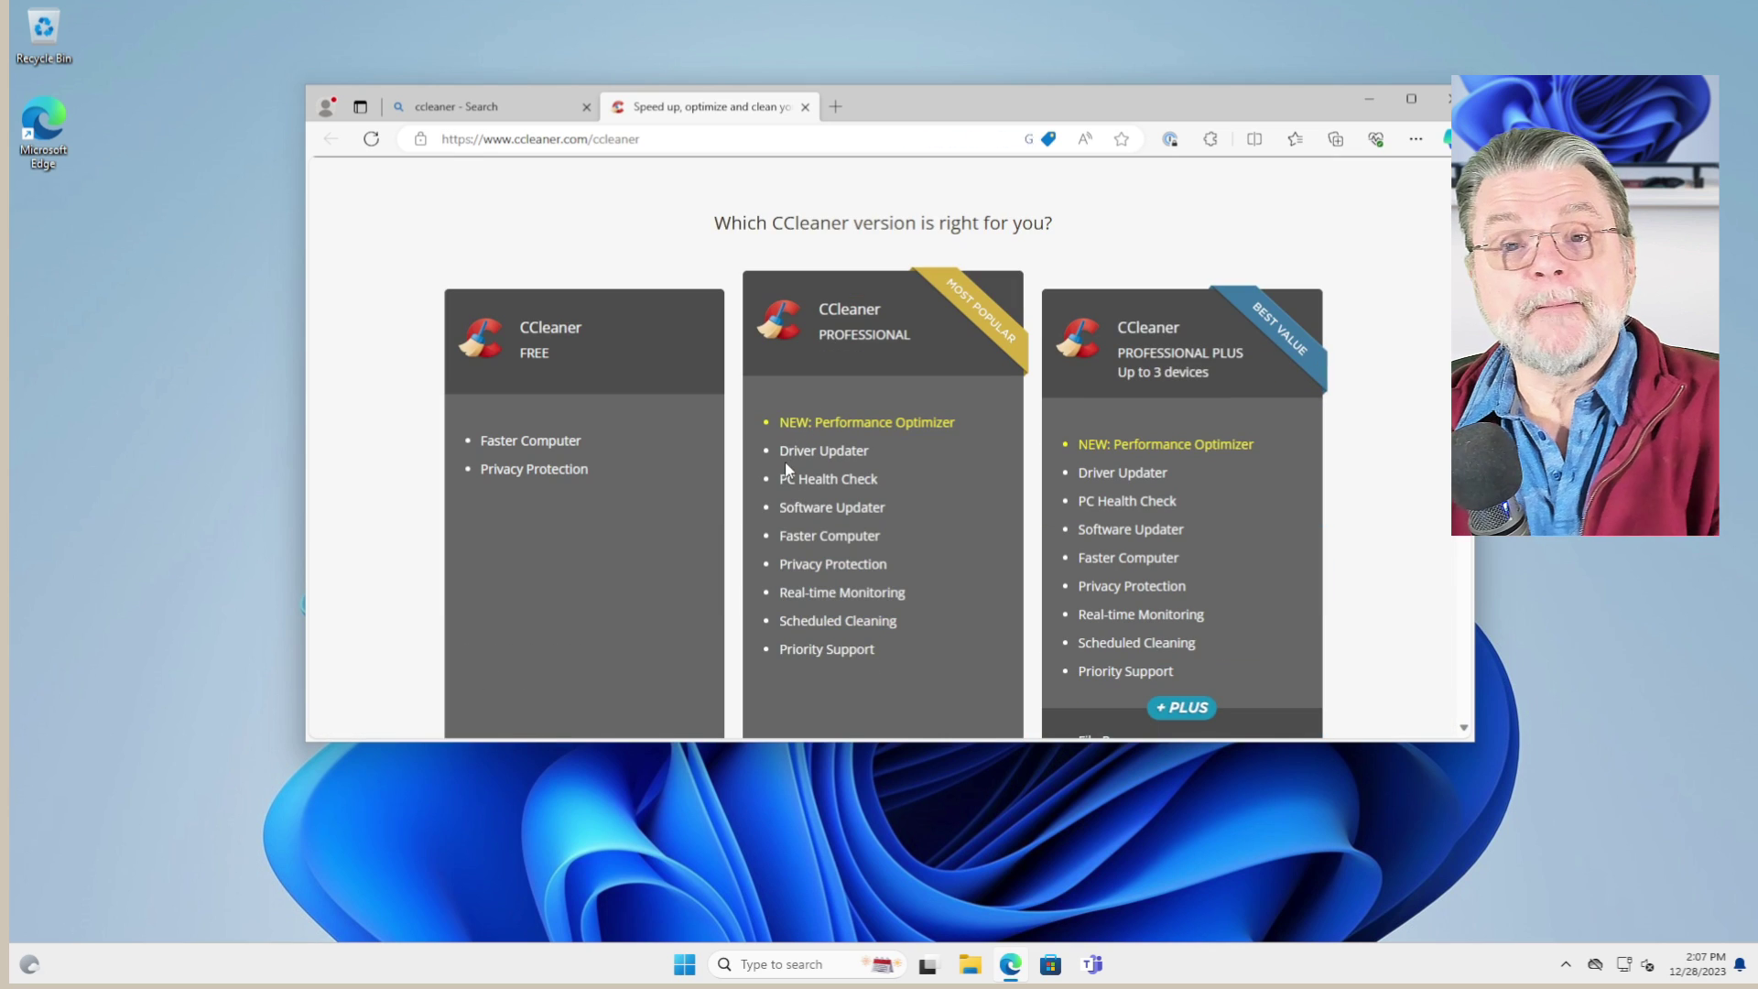
scroll(696, 501, "down", 3)
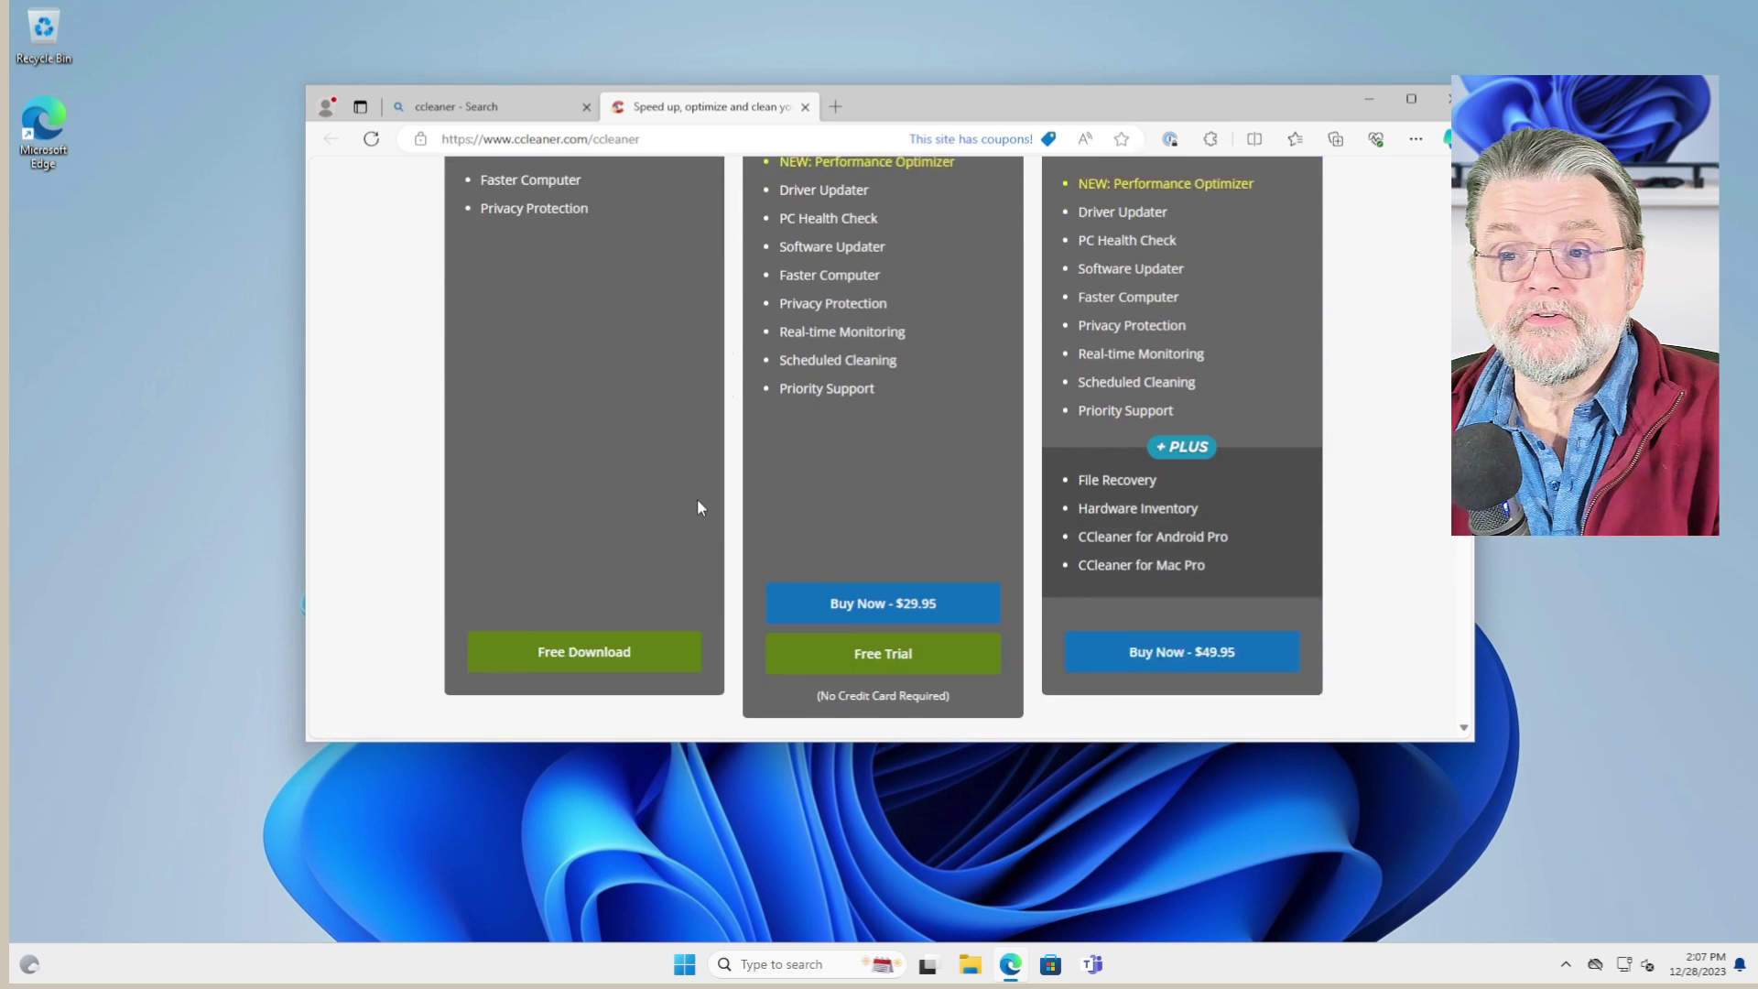
scroll(698, 502, "down", 2)
scroll(782, 494, "up", 5)
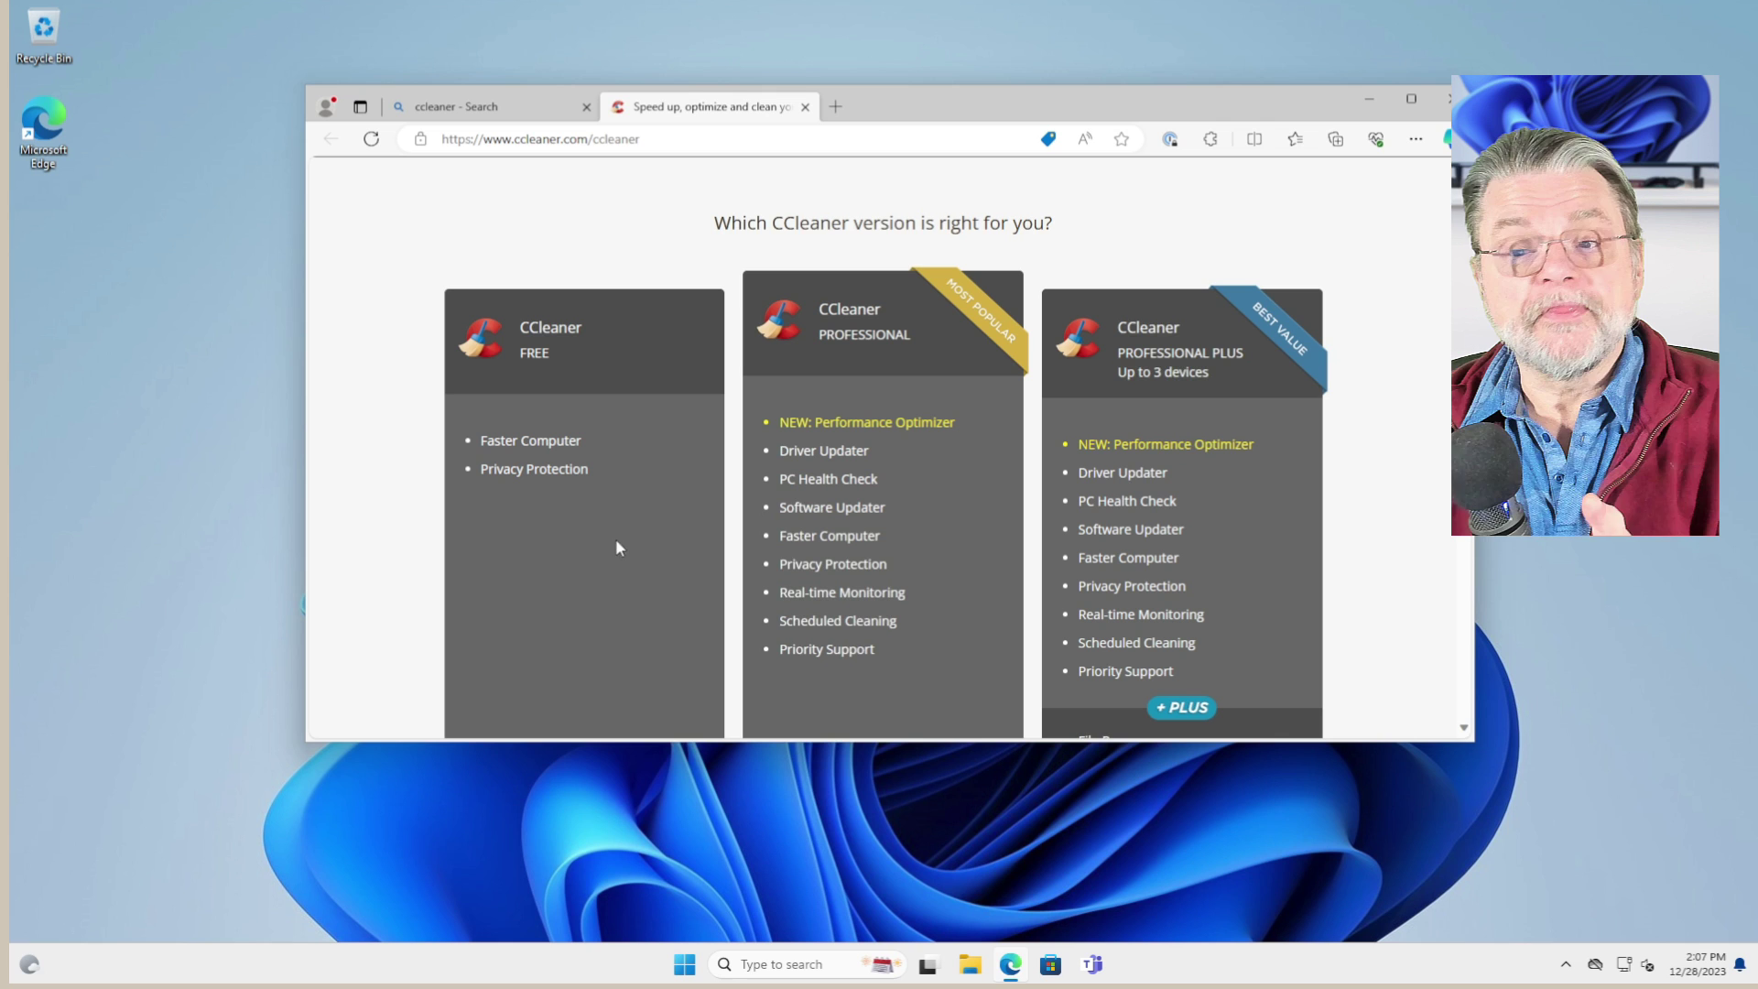
scroll(606, 535, "down", 5)
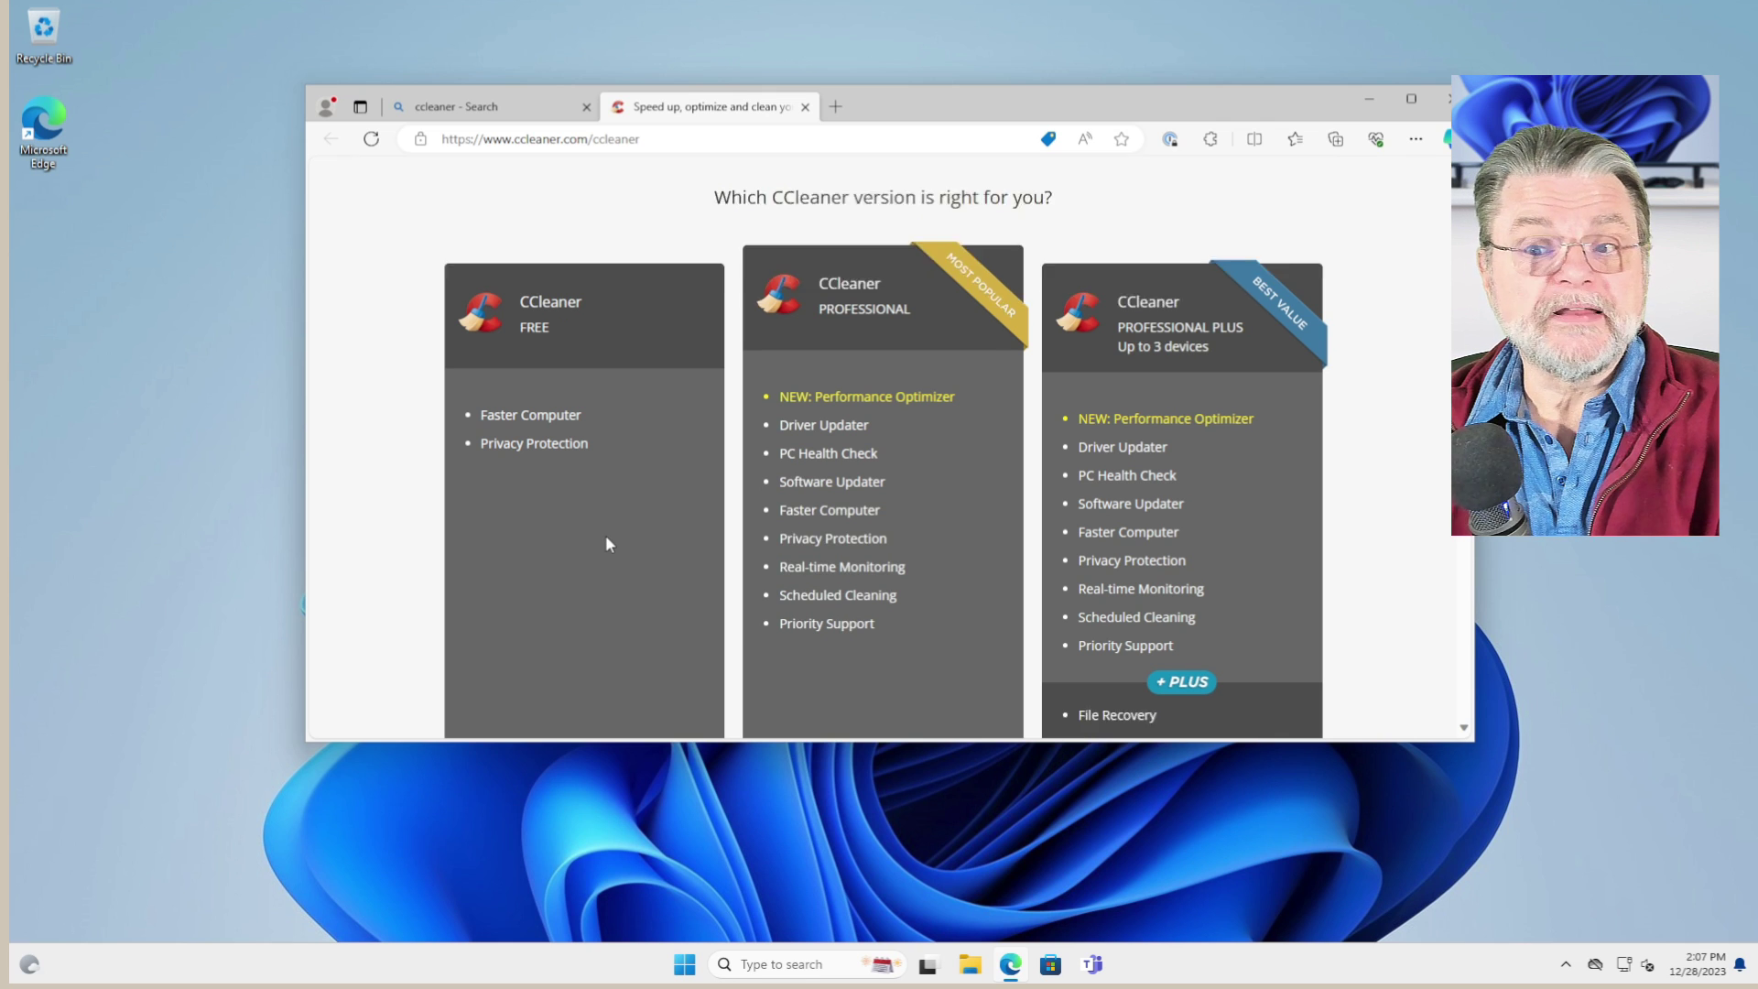
left_click(588, 478)
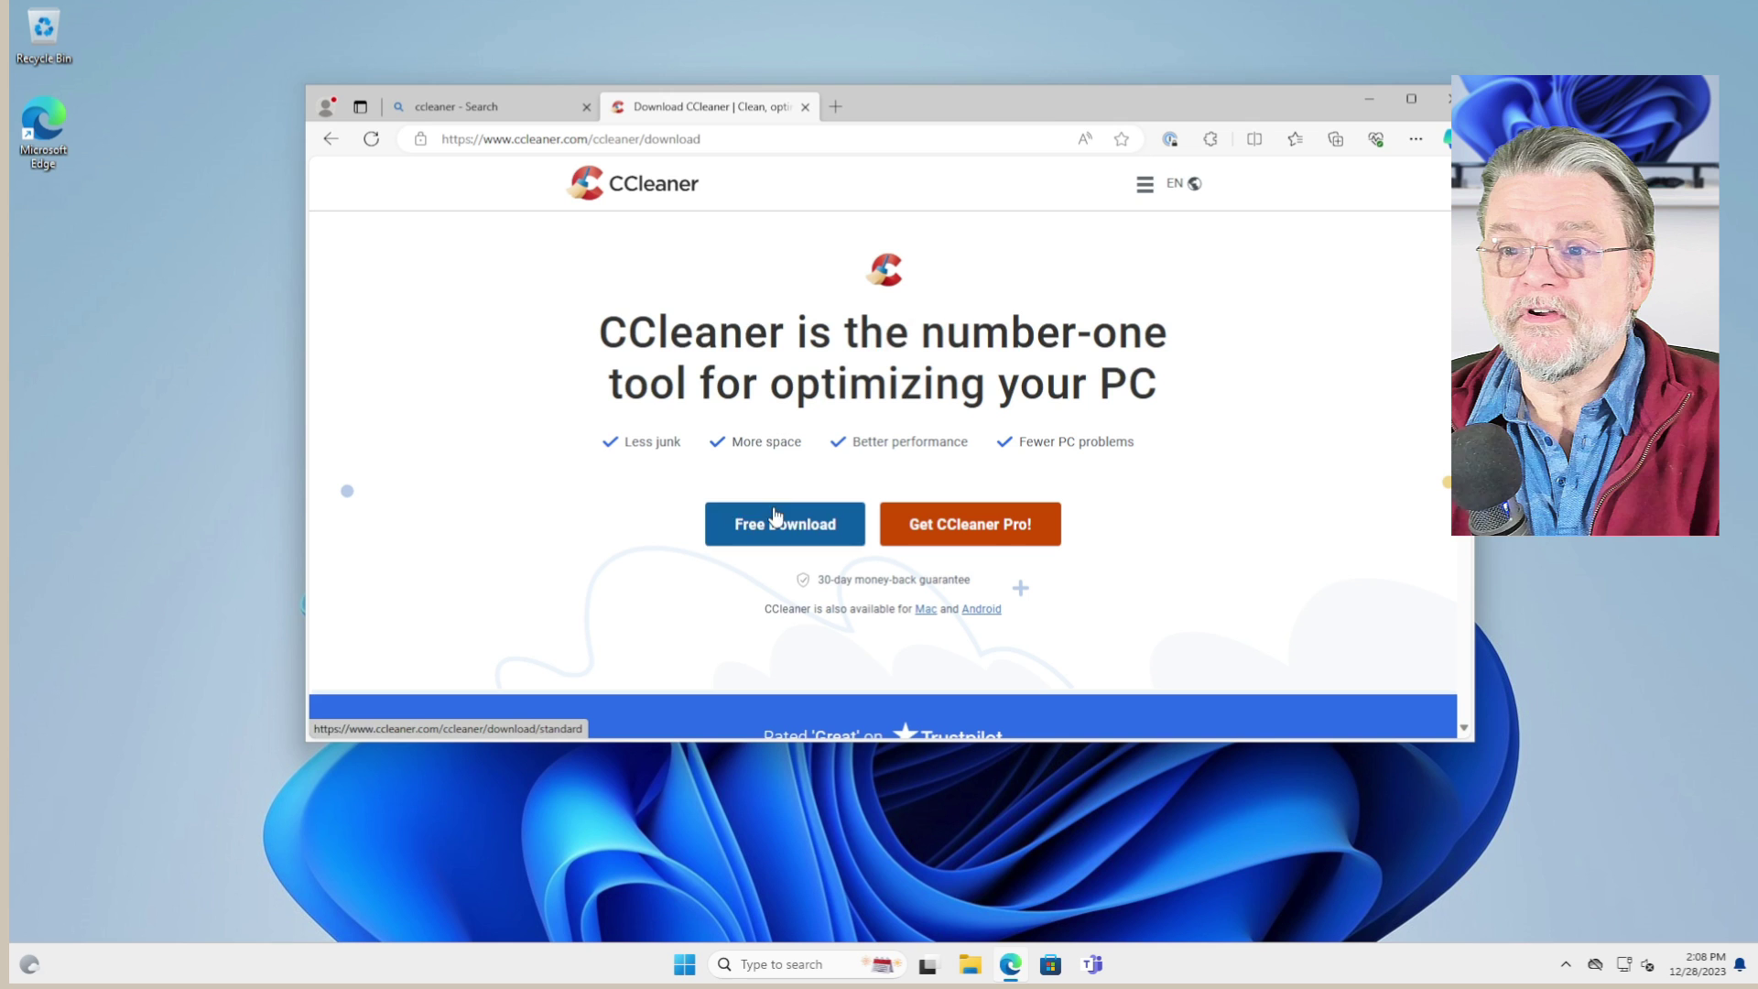
left_click(775, 518)
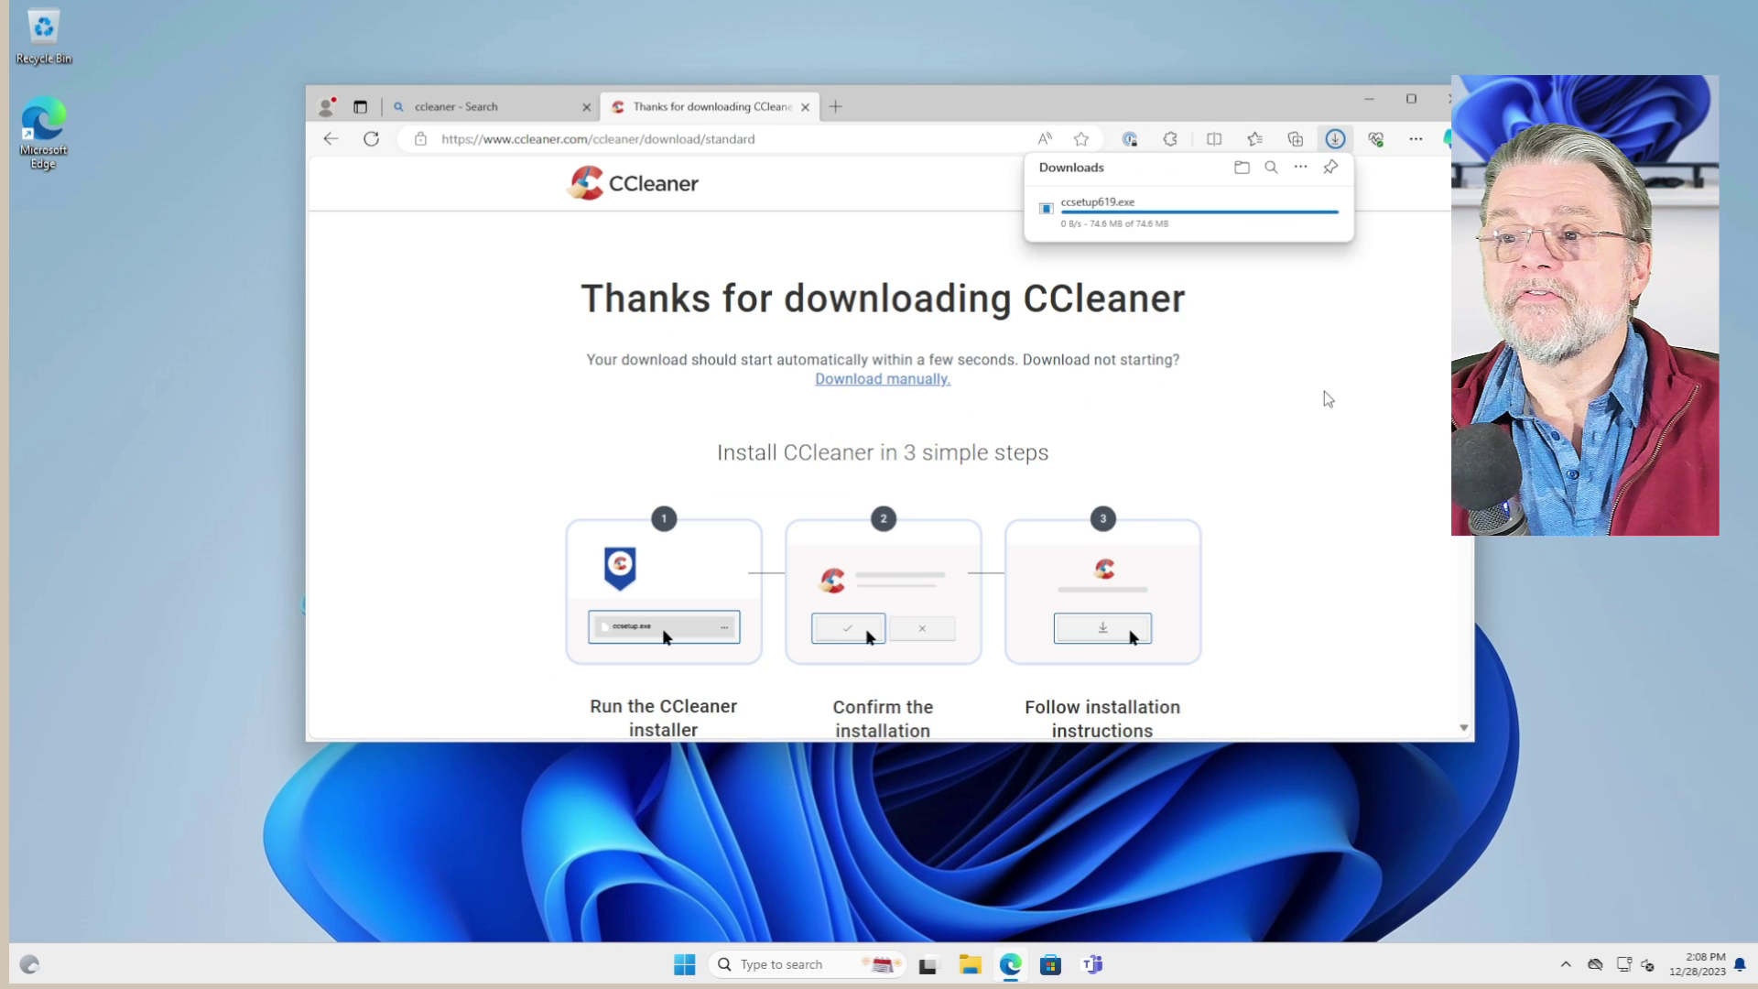
mouse_move(1108, 227)
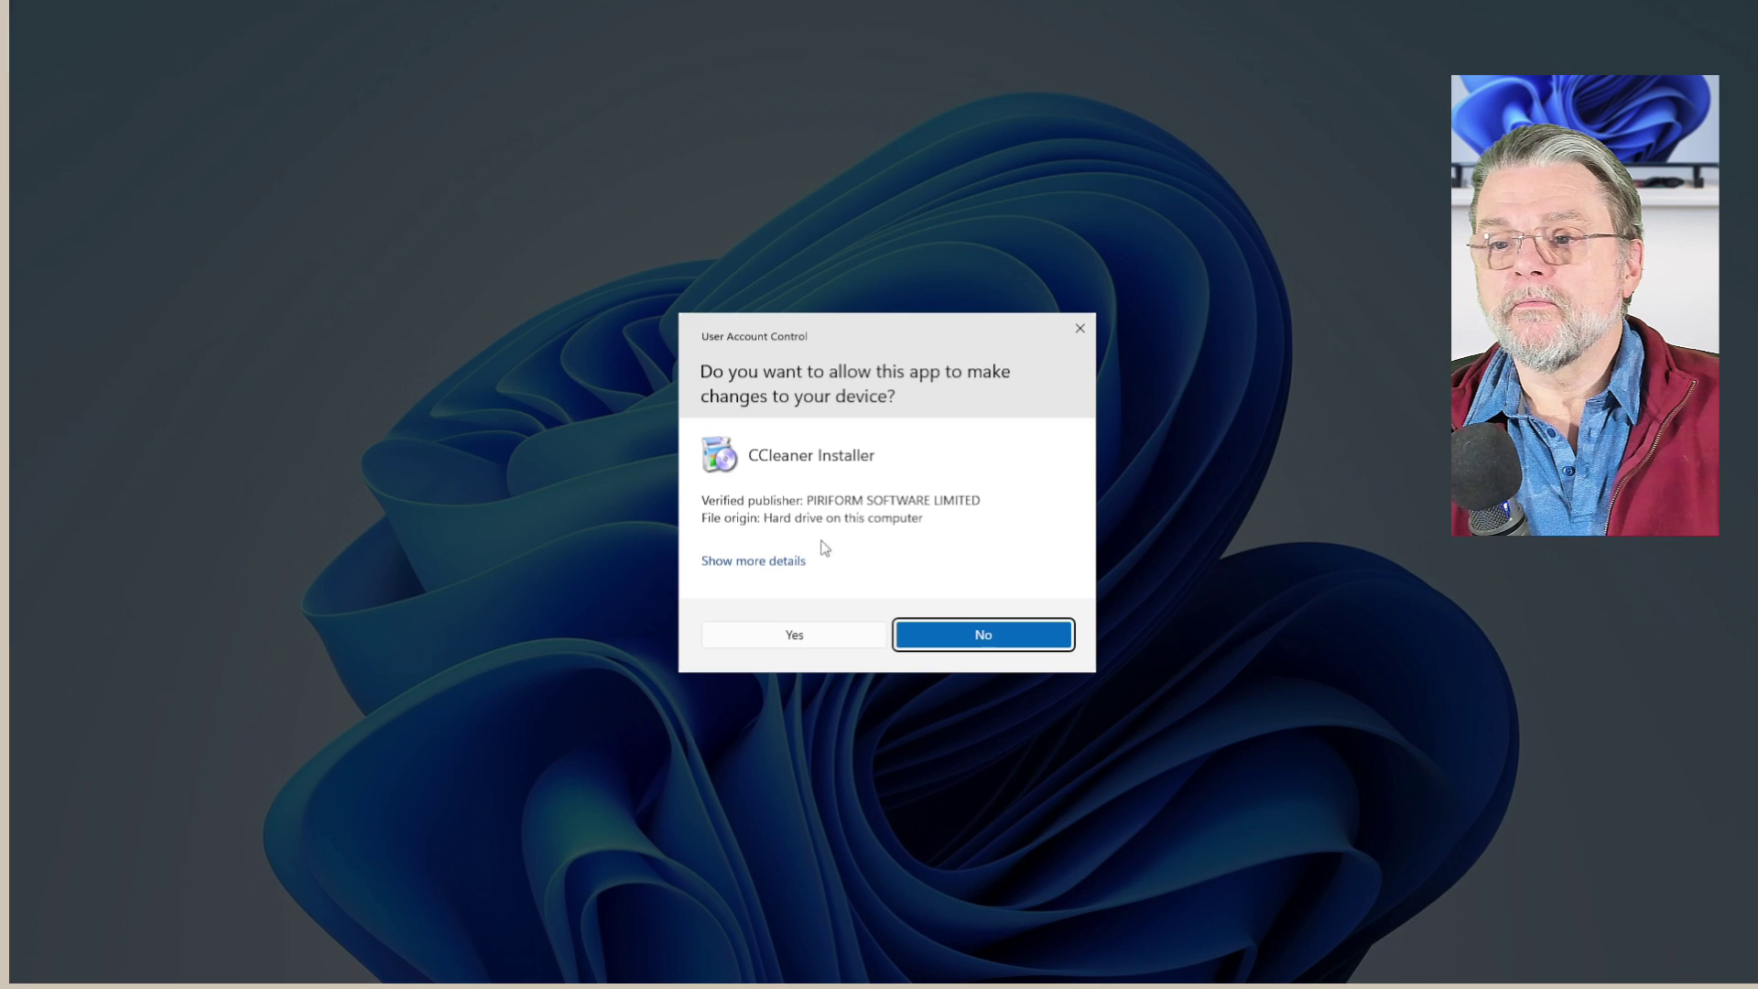
- Approve the User Account Control prompt for CCleaner Installer
left_click(795, 635)
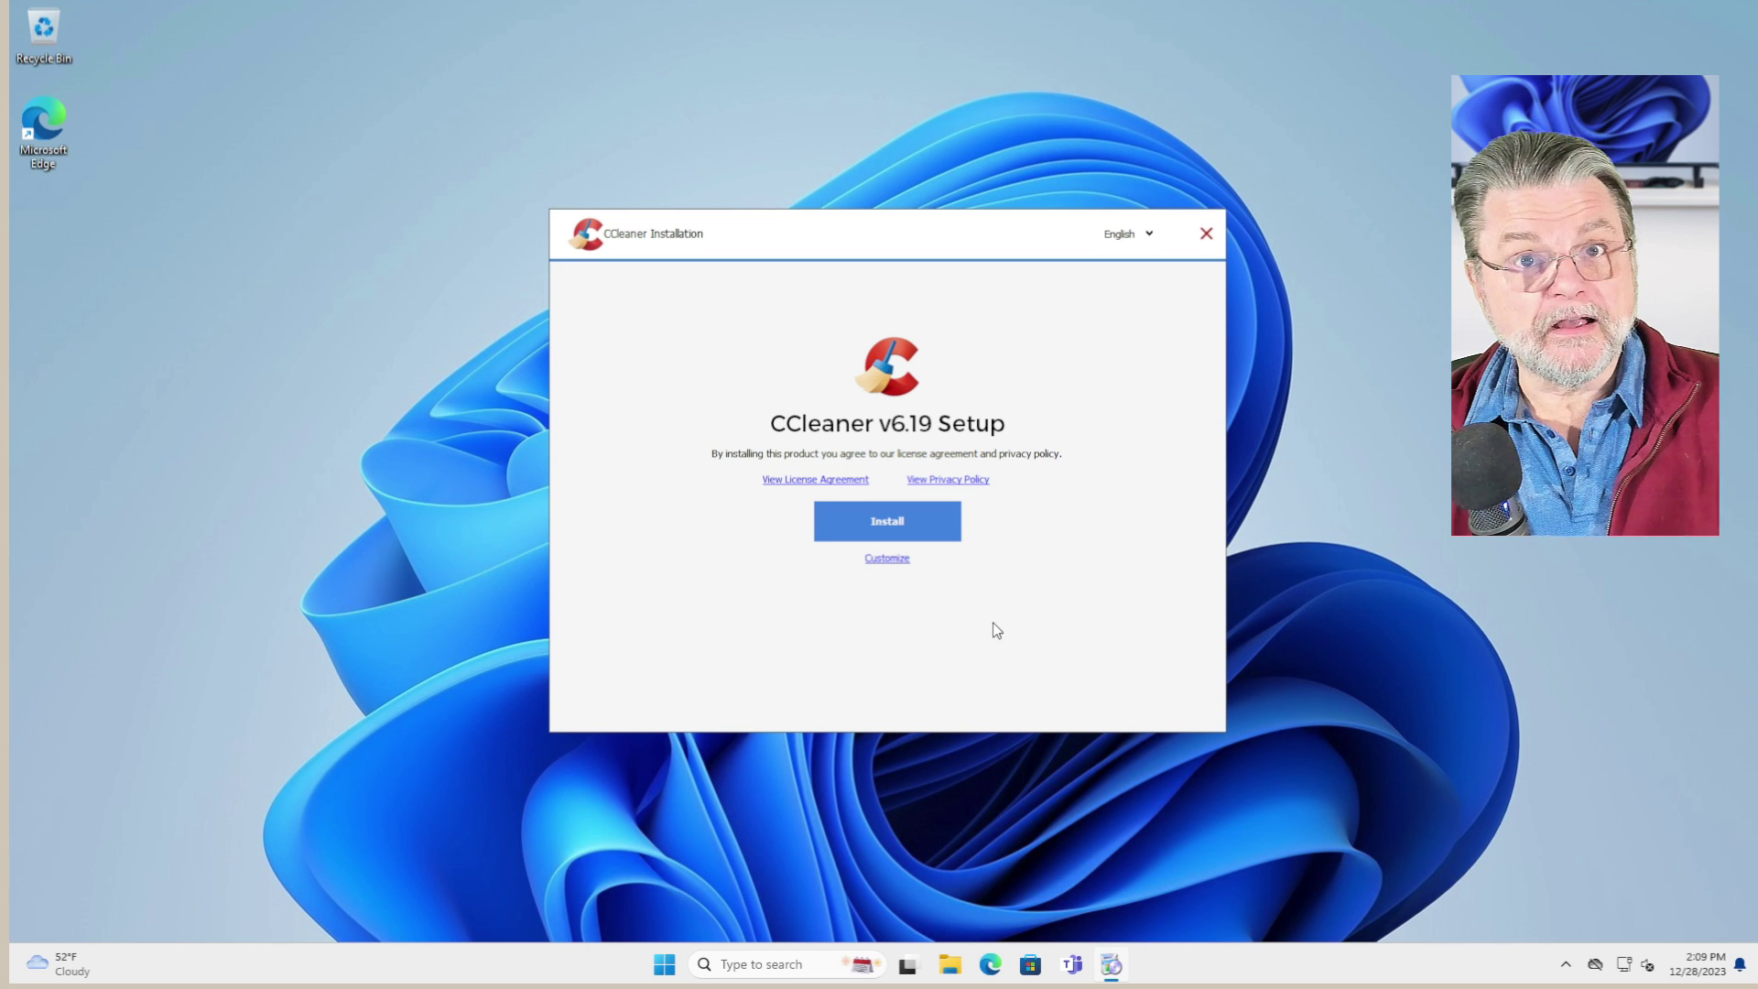
- Install CCleaner v6.19 to C:\Program Files\CCleaner via Customize, then run it without release notes
left_click(888, 559)
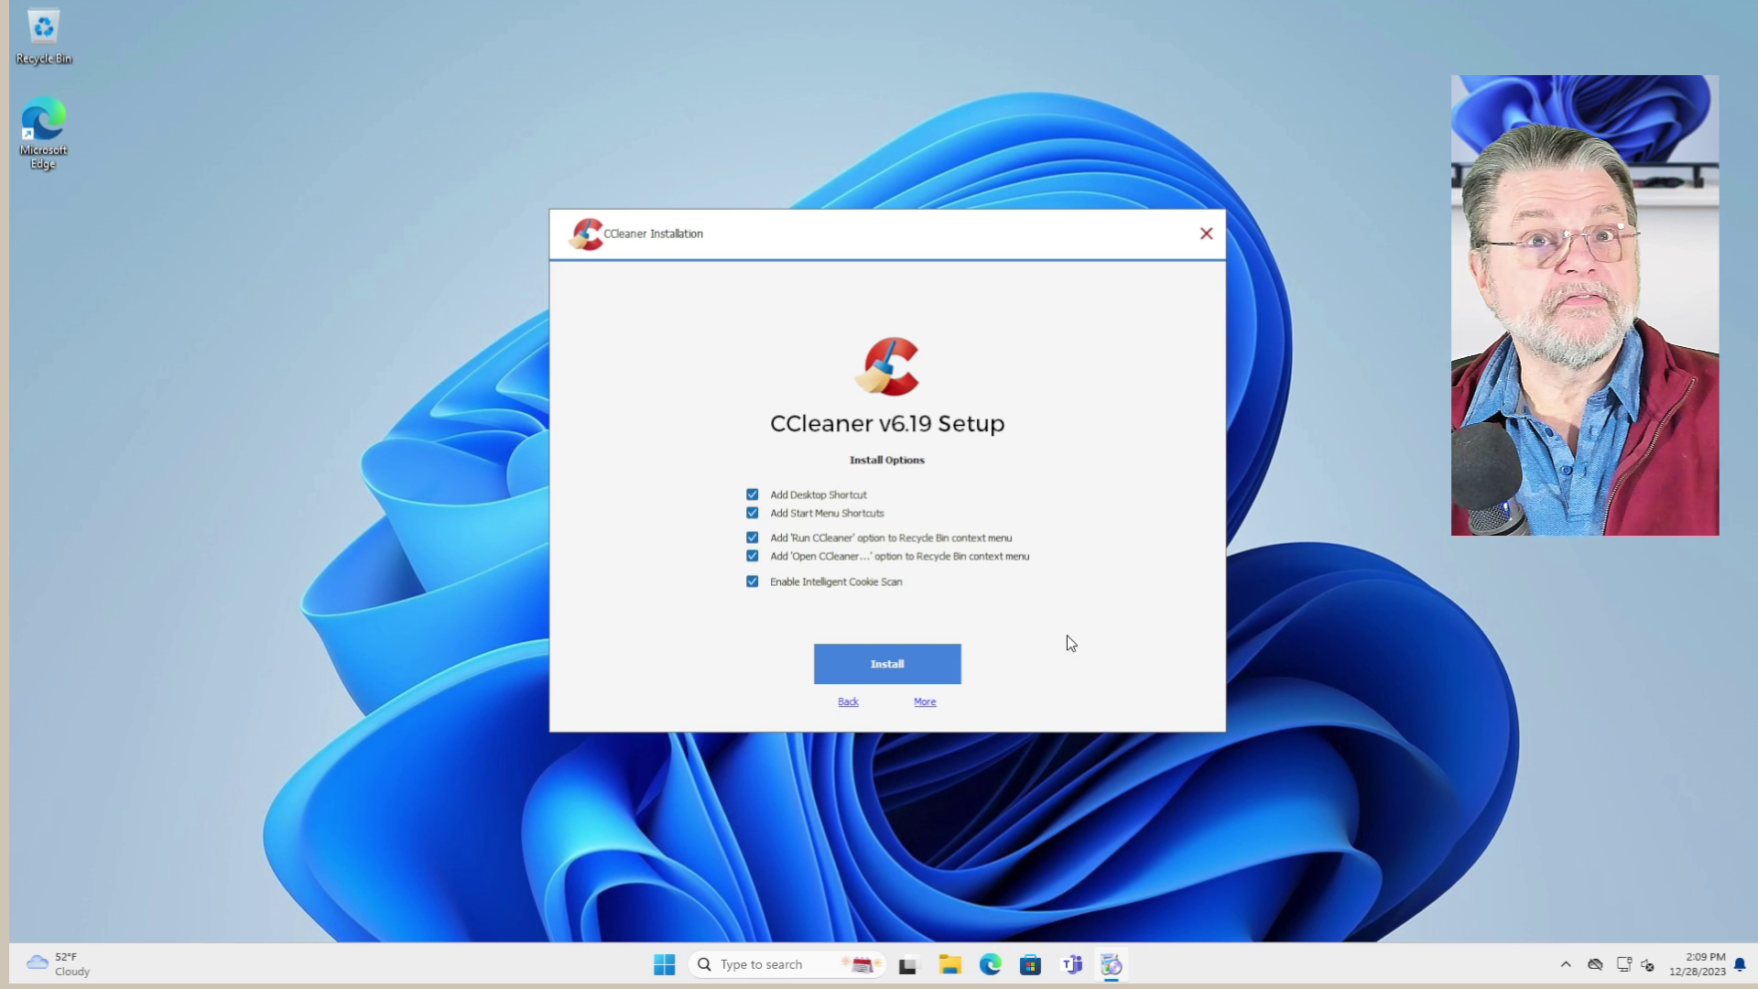
left_click(926, 707)
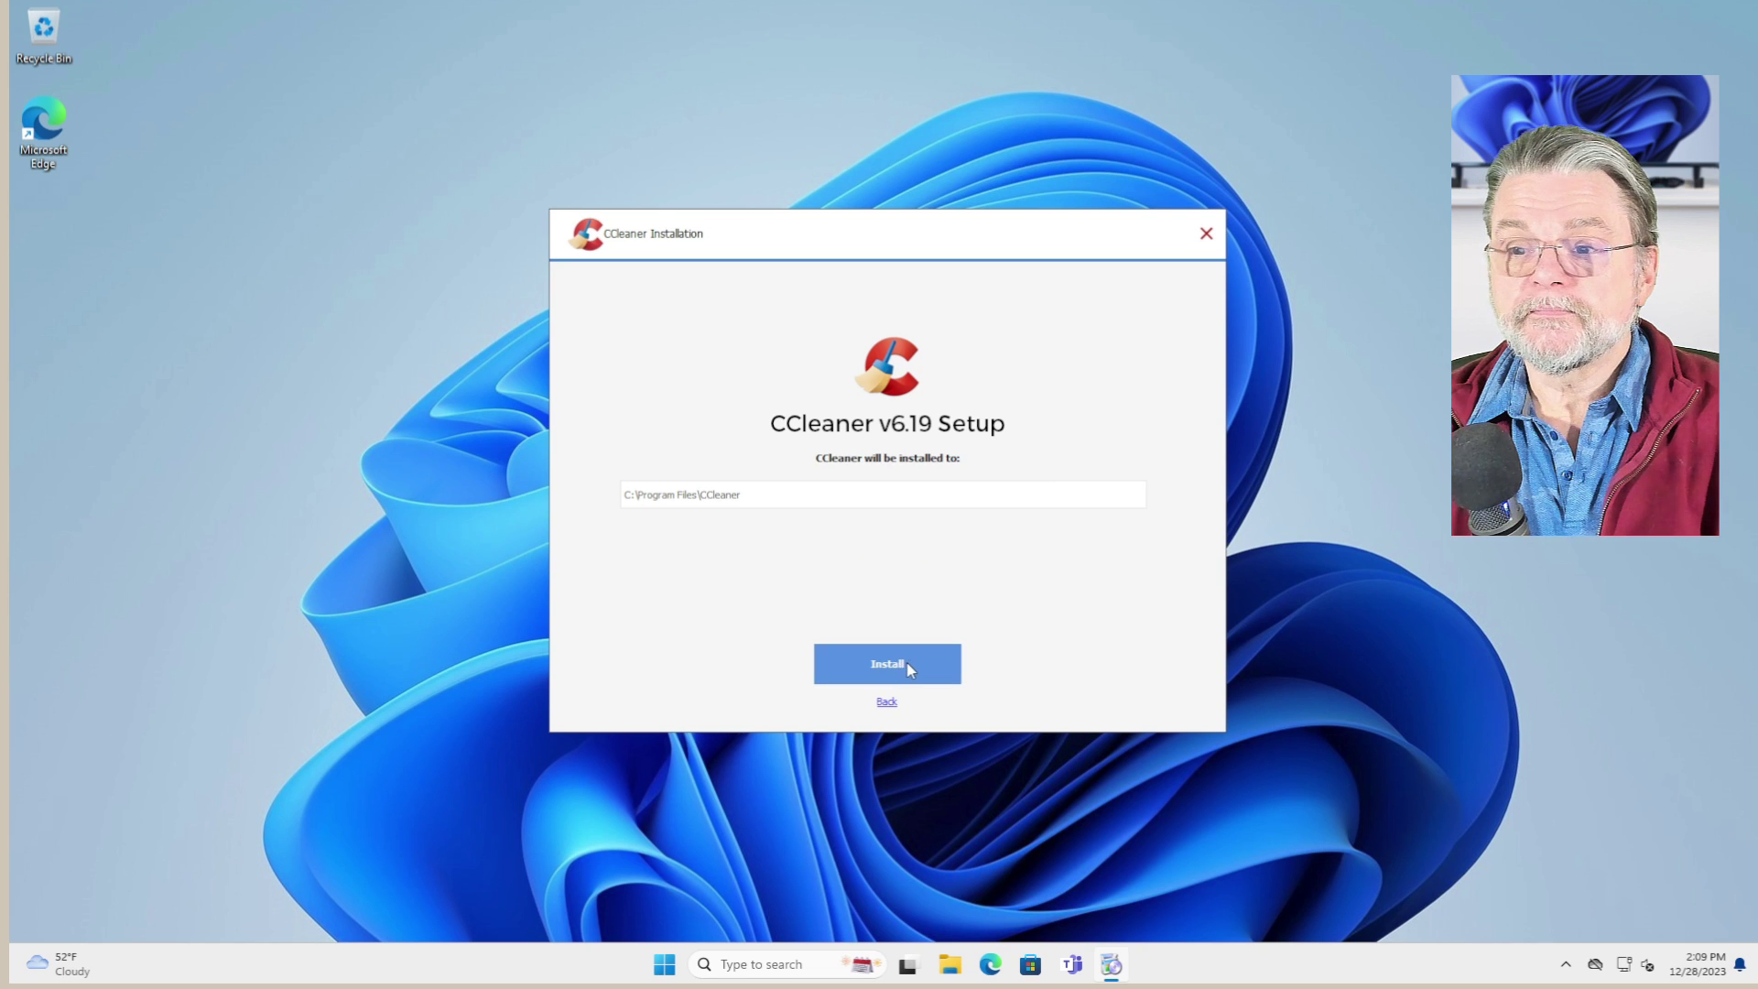
left_click(911, 669)
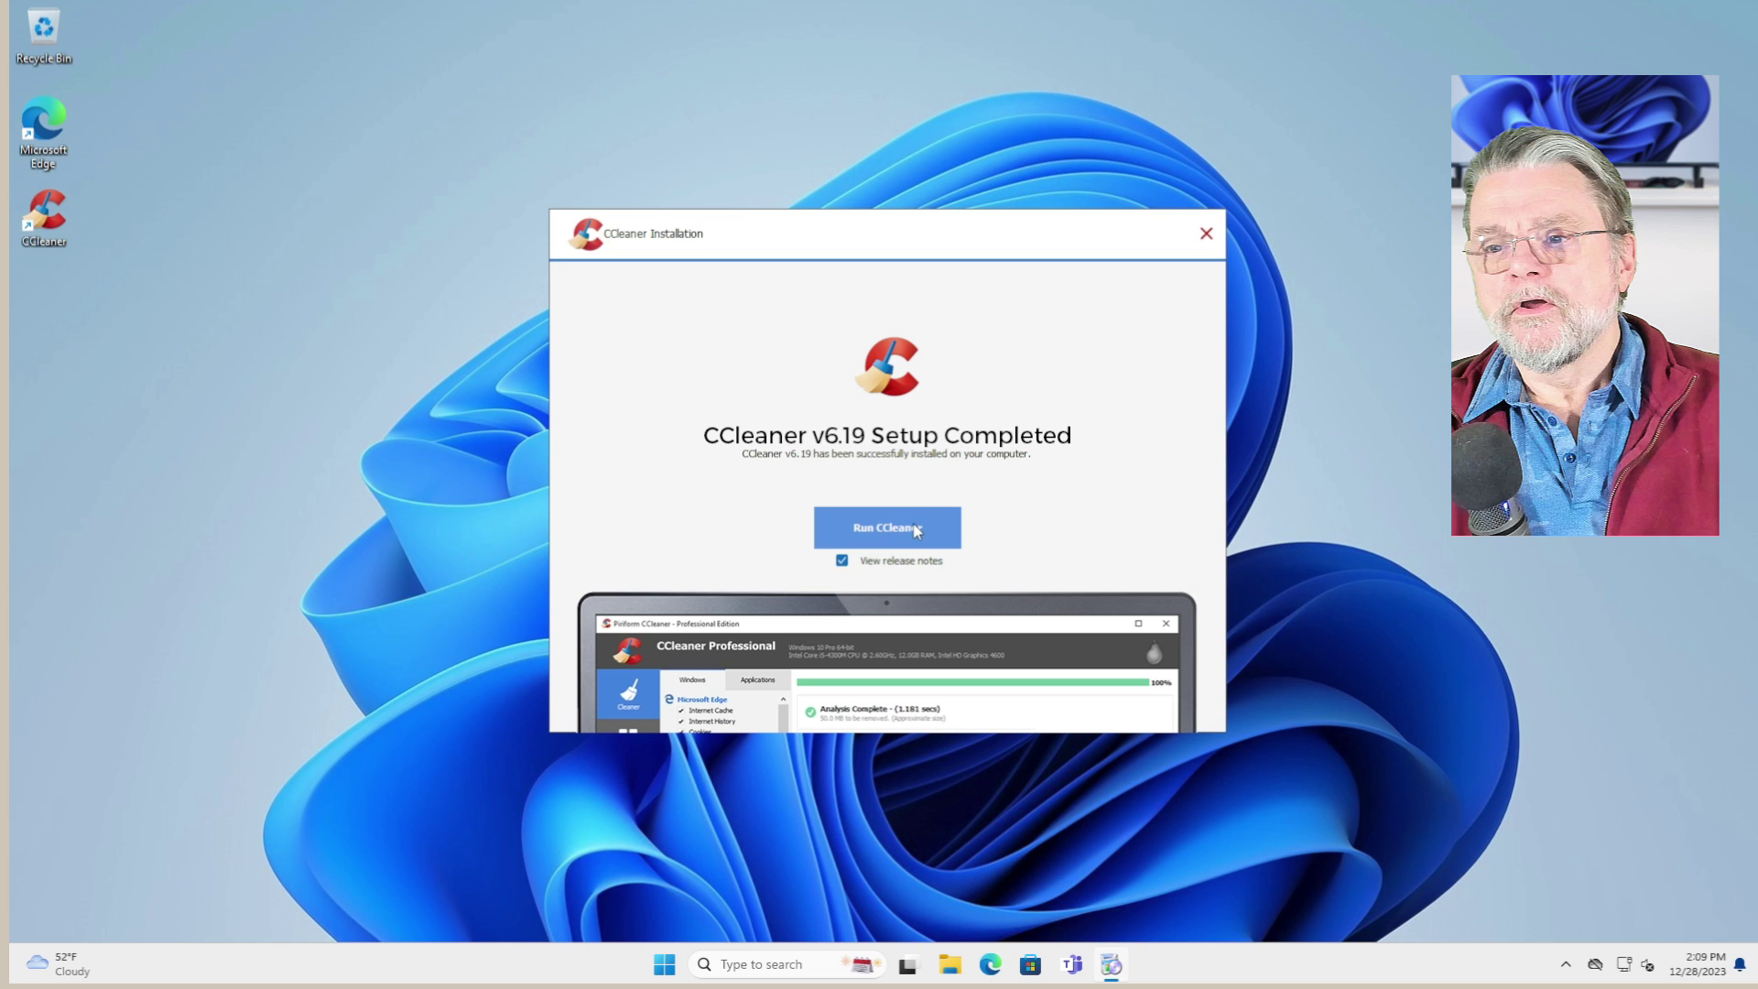
left_click(841, 560)
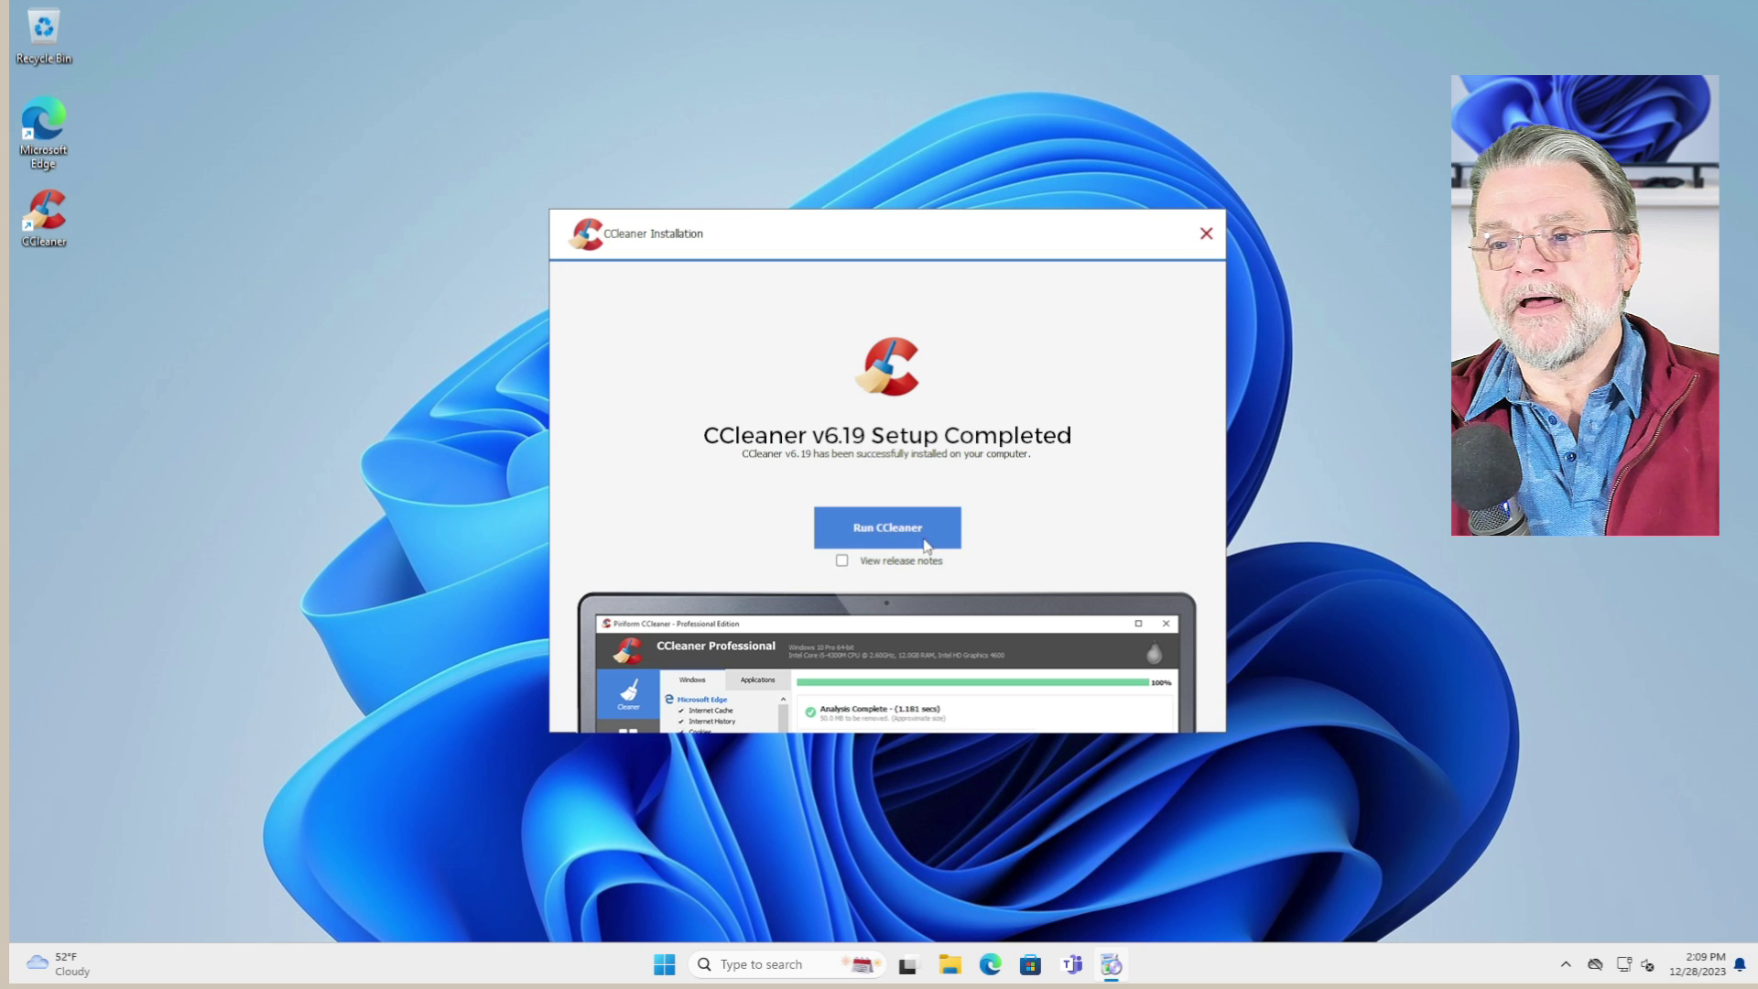
left_click(901, 529)
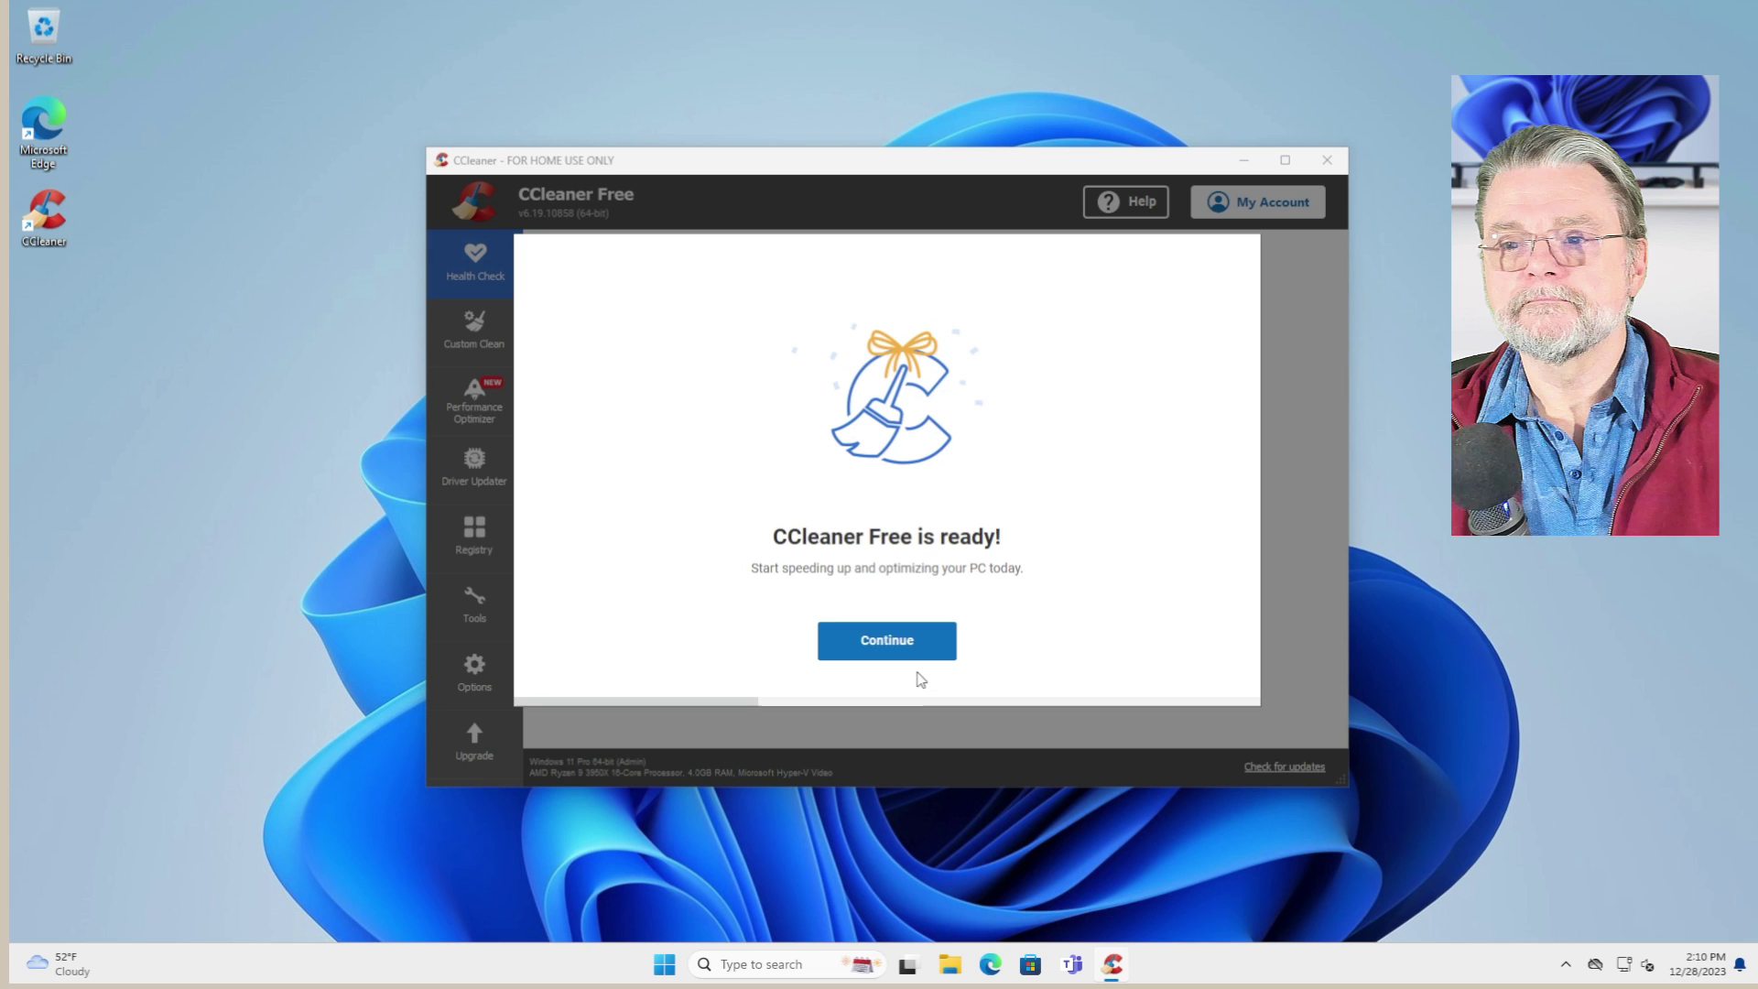
- Continue past the ready screen, decline the Google Chrome offer and start CCleaner
left_click(903, 648)
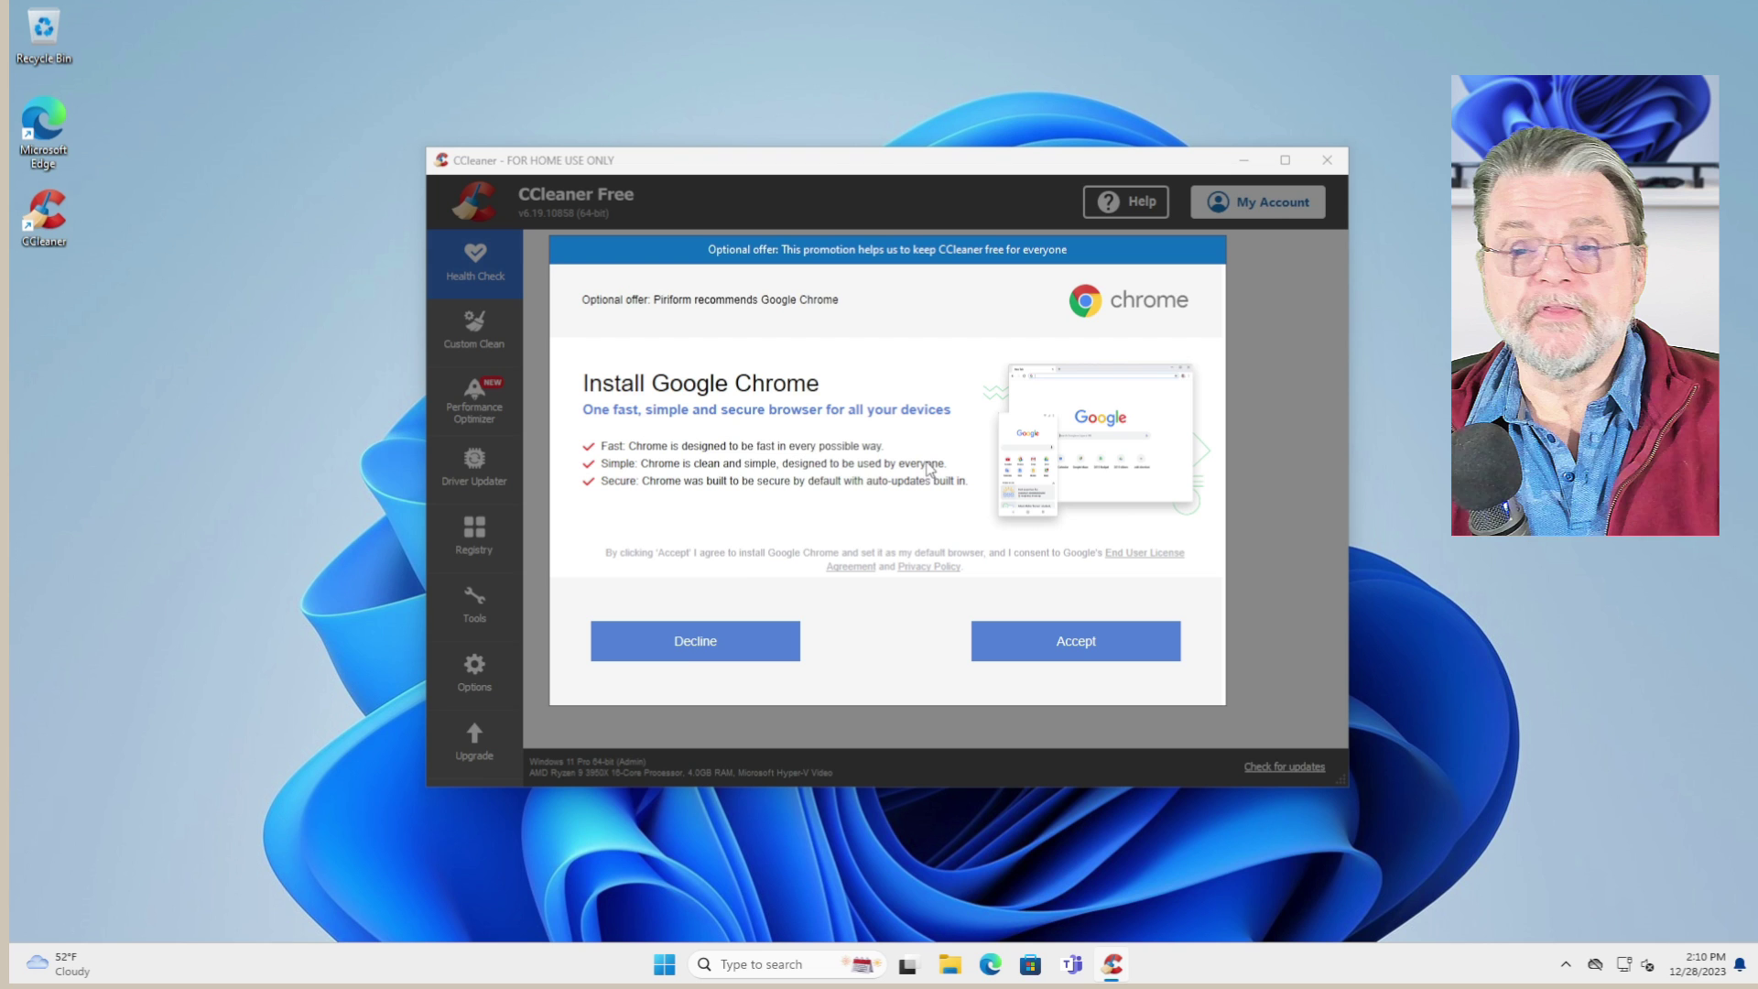
left_click(691, 645)
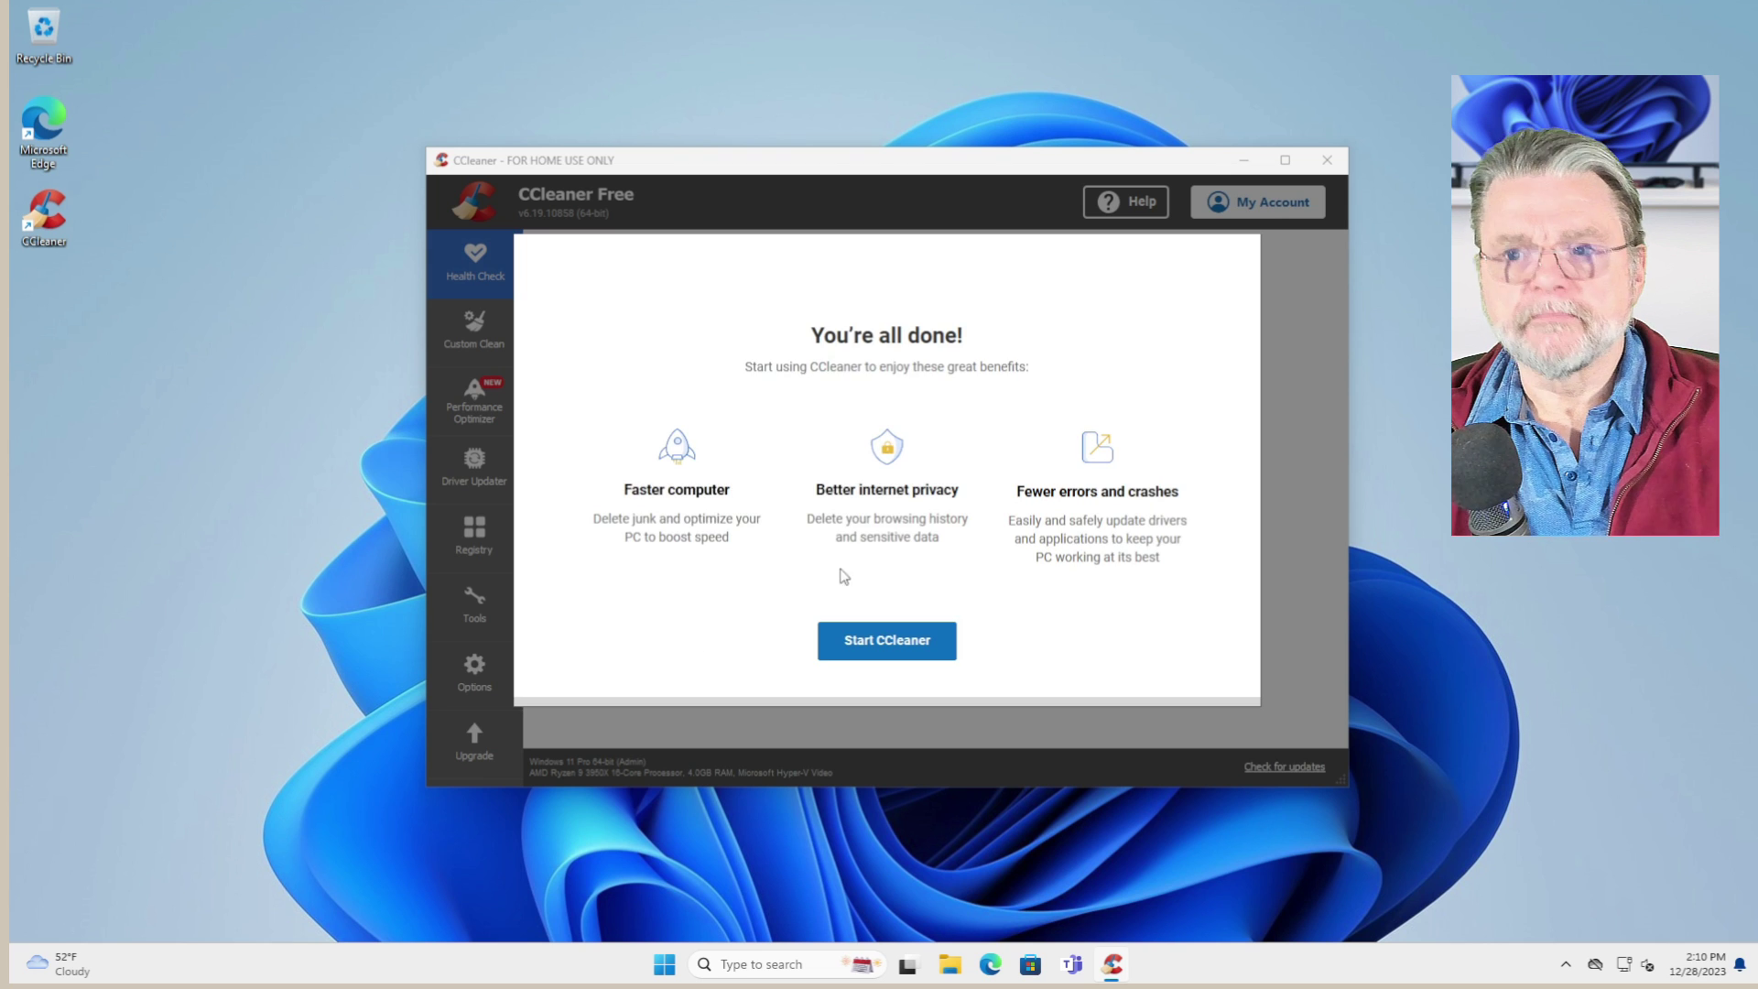
left_click(890, 645)
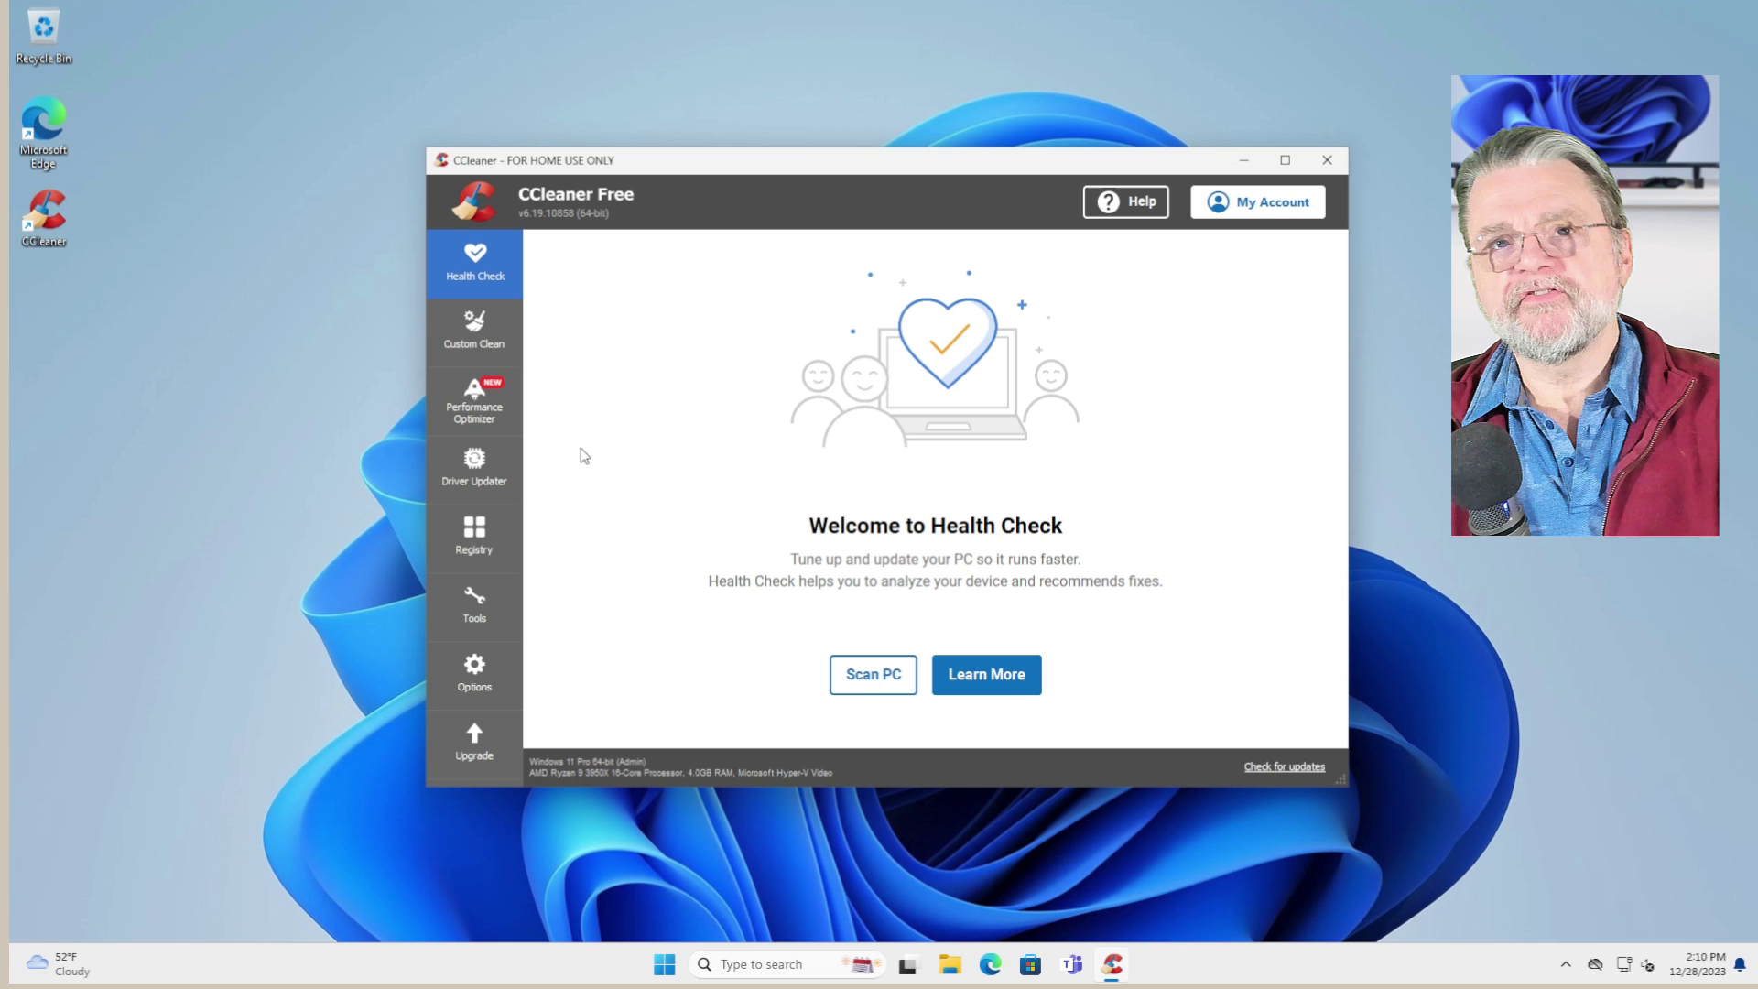
- In Options > Updates, turn off automatic updates and new-version notifications
left_click(475, 676)
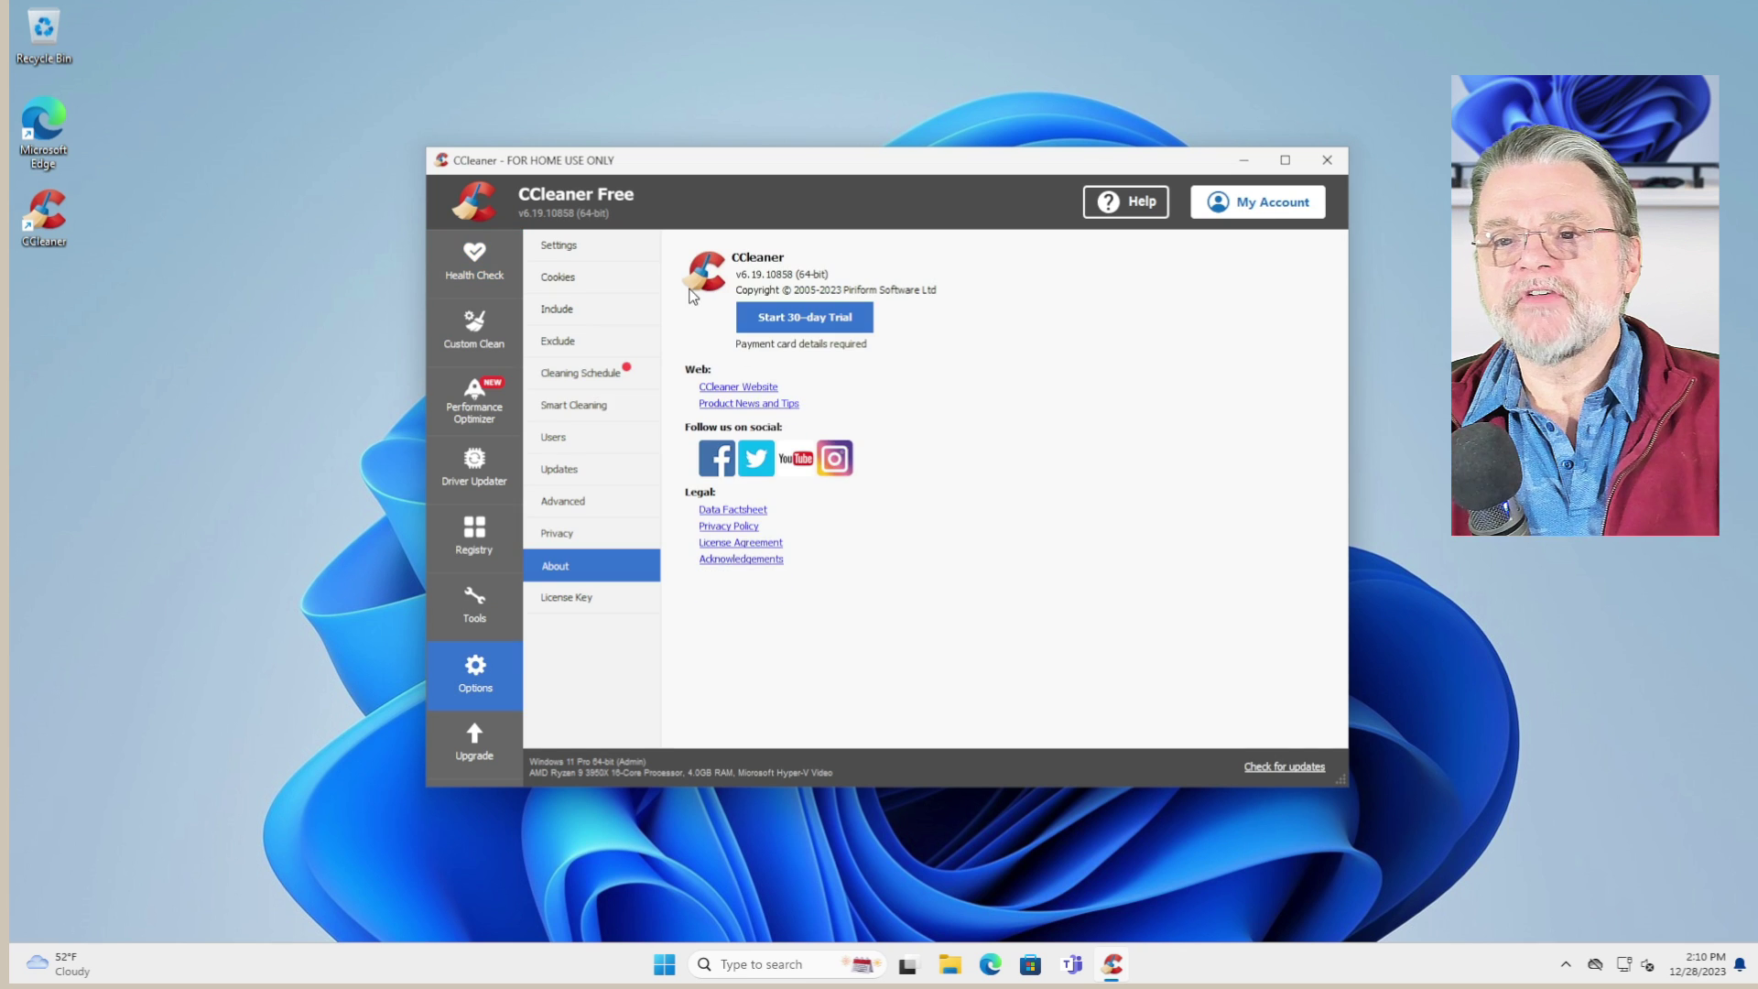
left_click(593, 471)
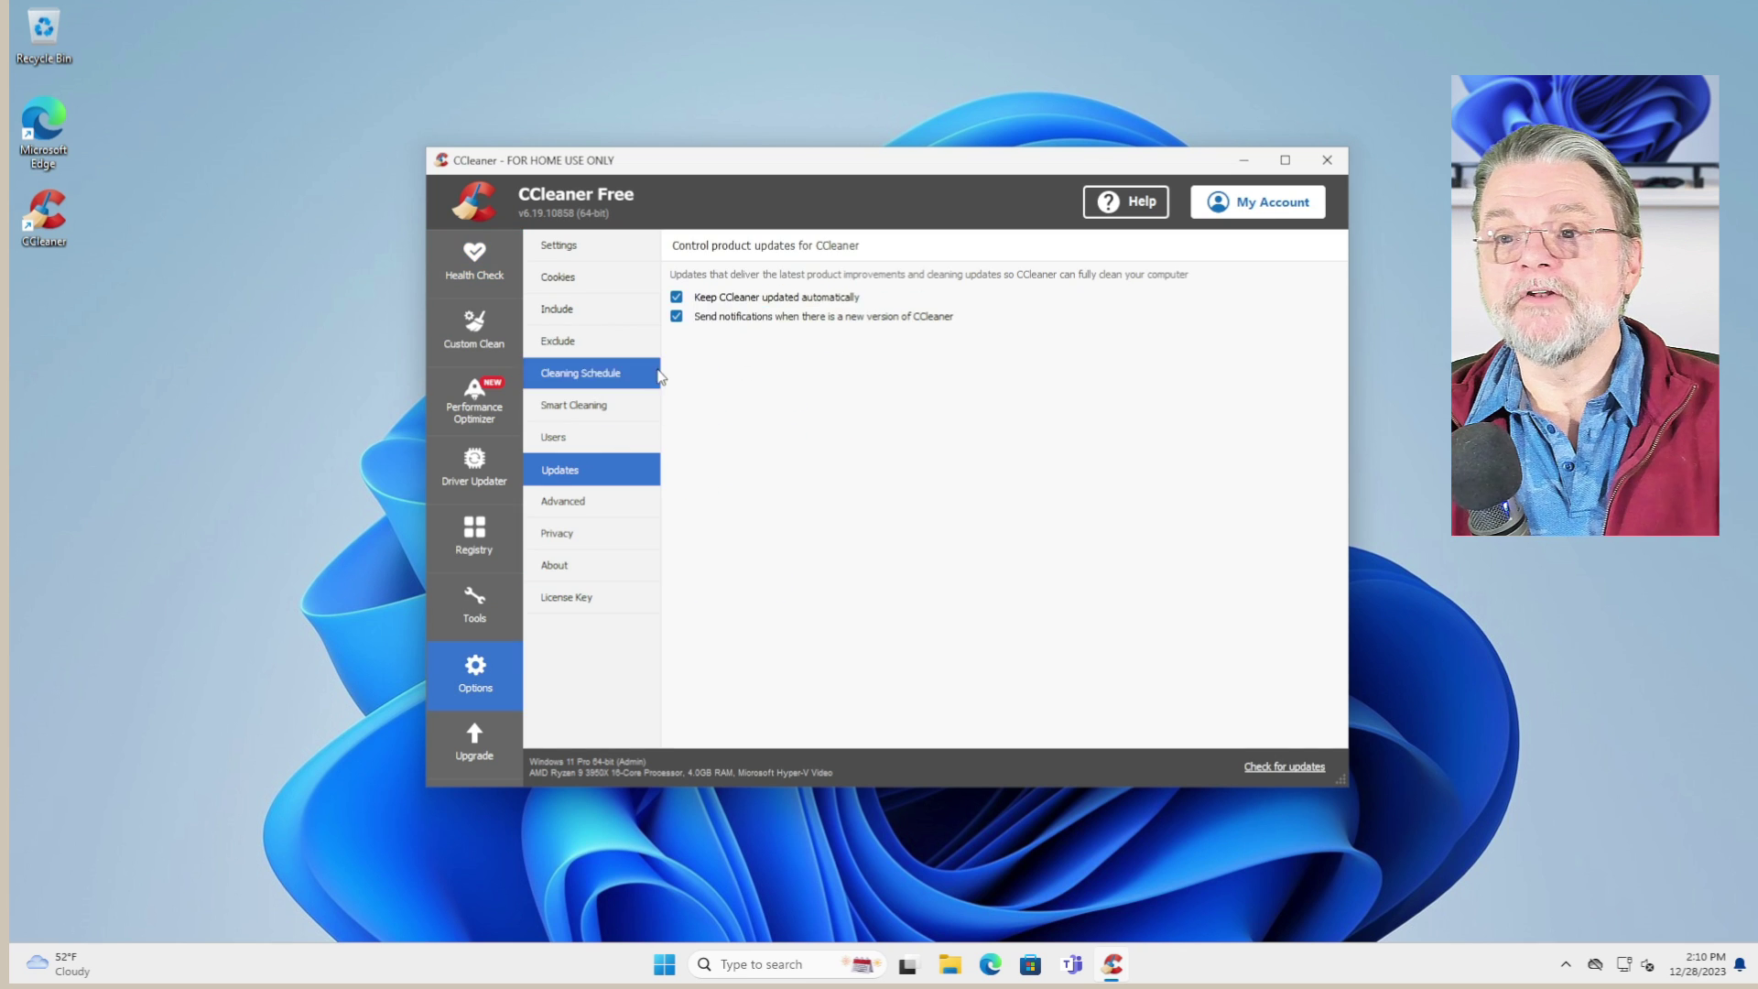
left_click(677, 298)
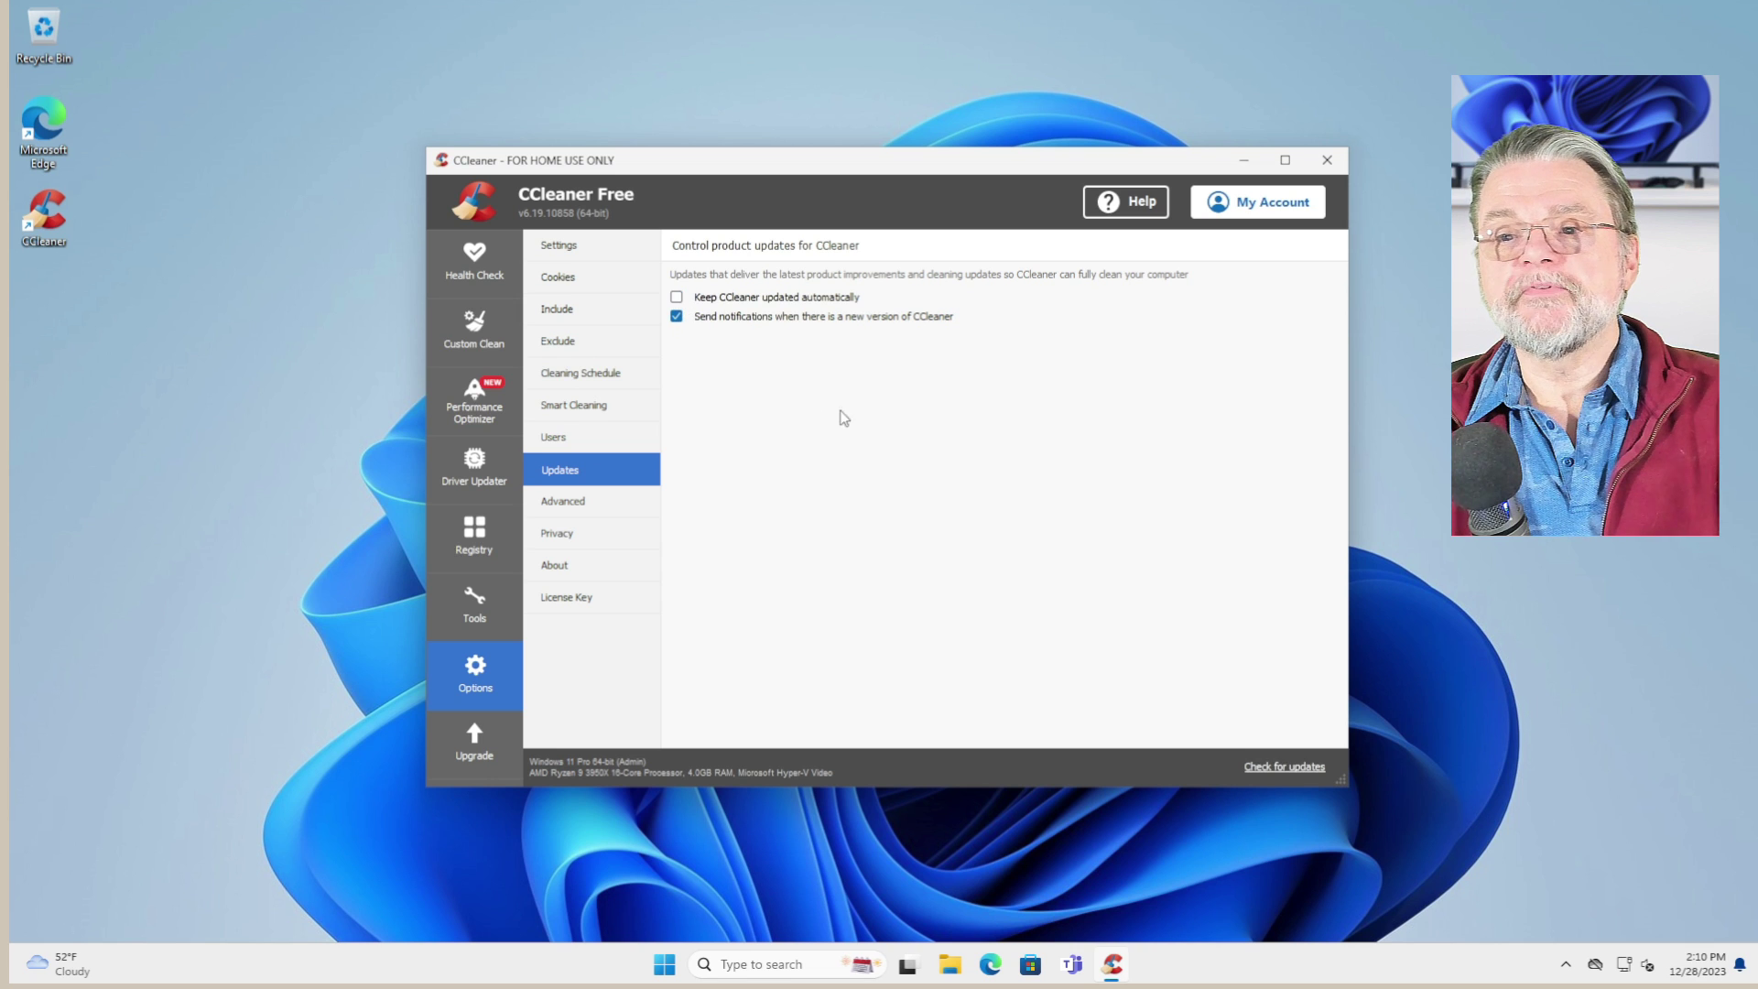
left_click(677, 317)
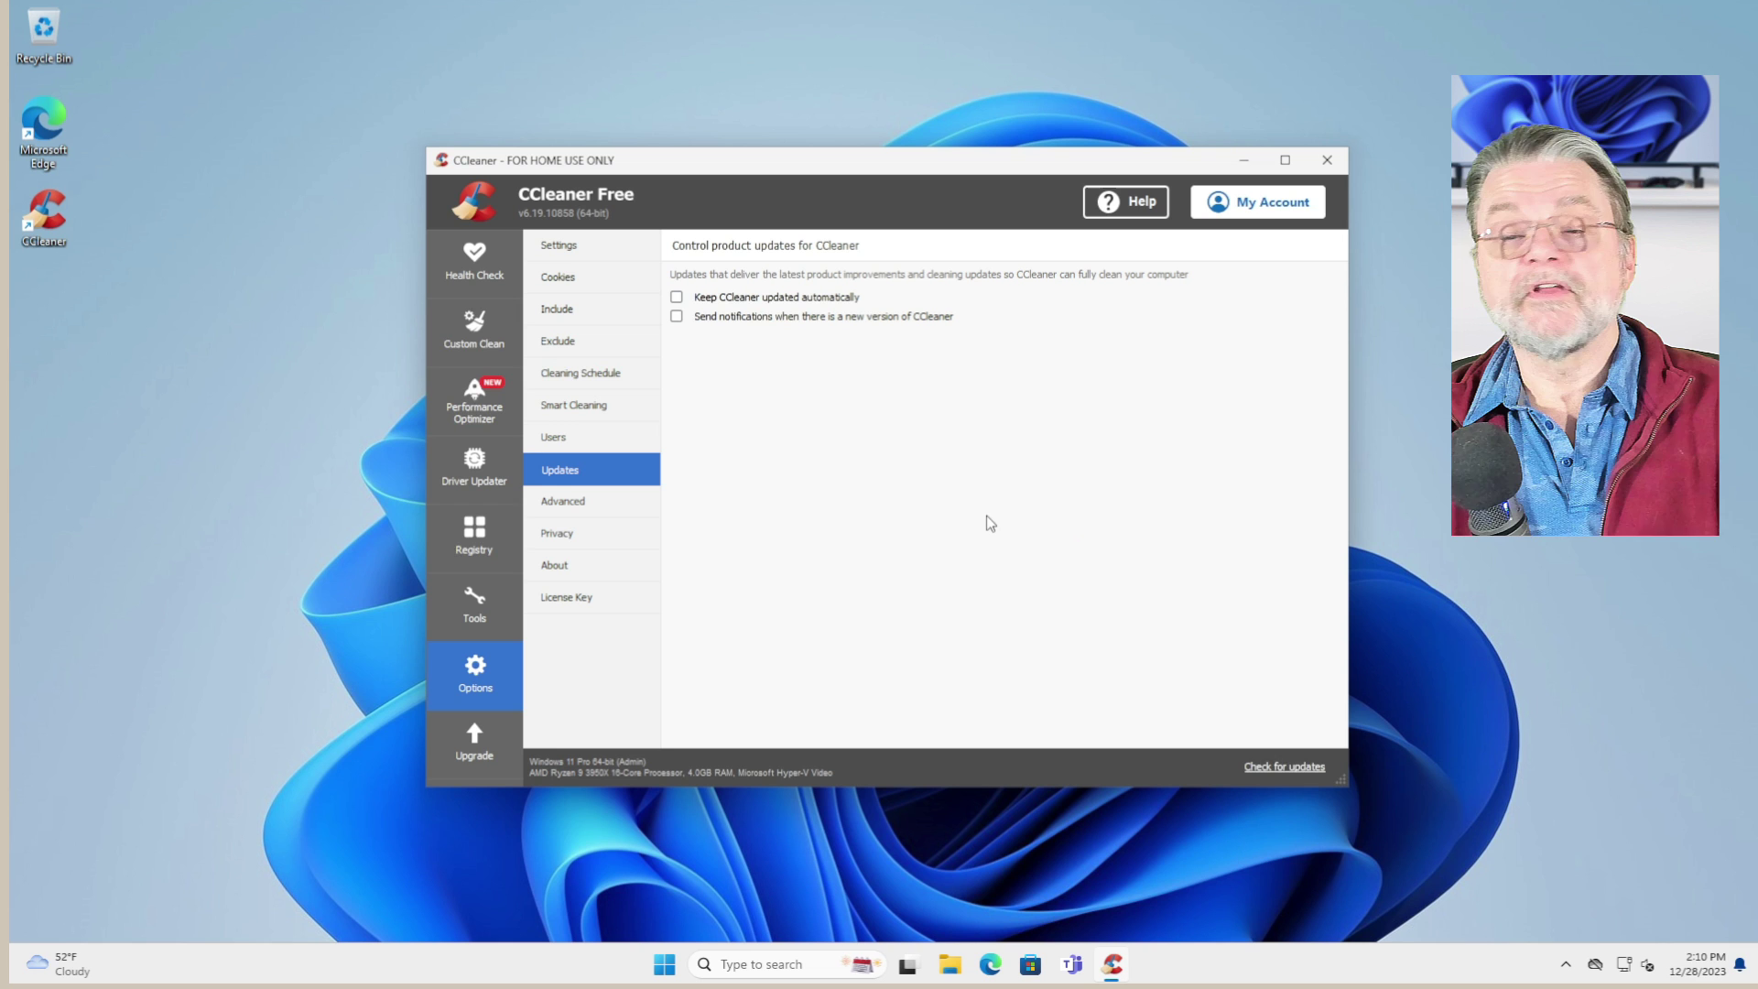
- Disable Smart Cleaning in Options, confirming with Disable anyway
left_click(573, 405)
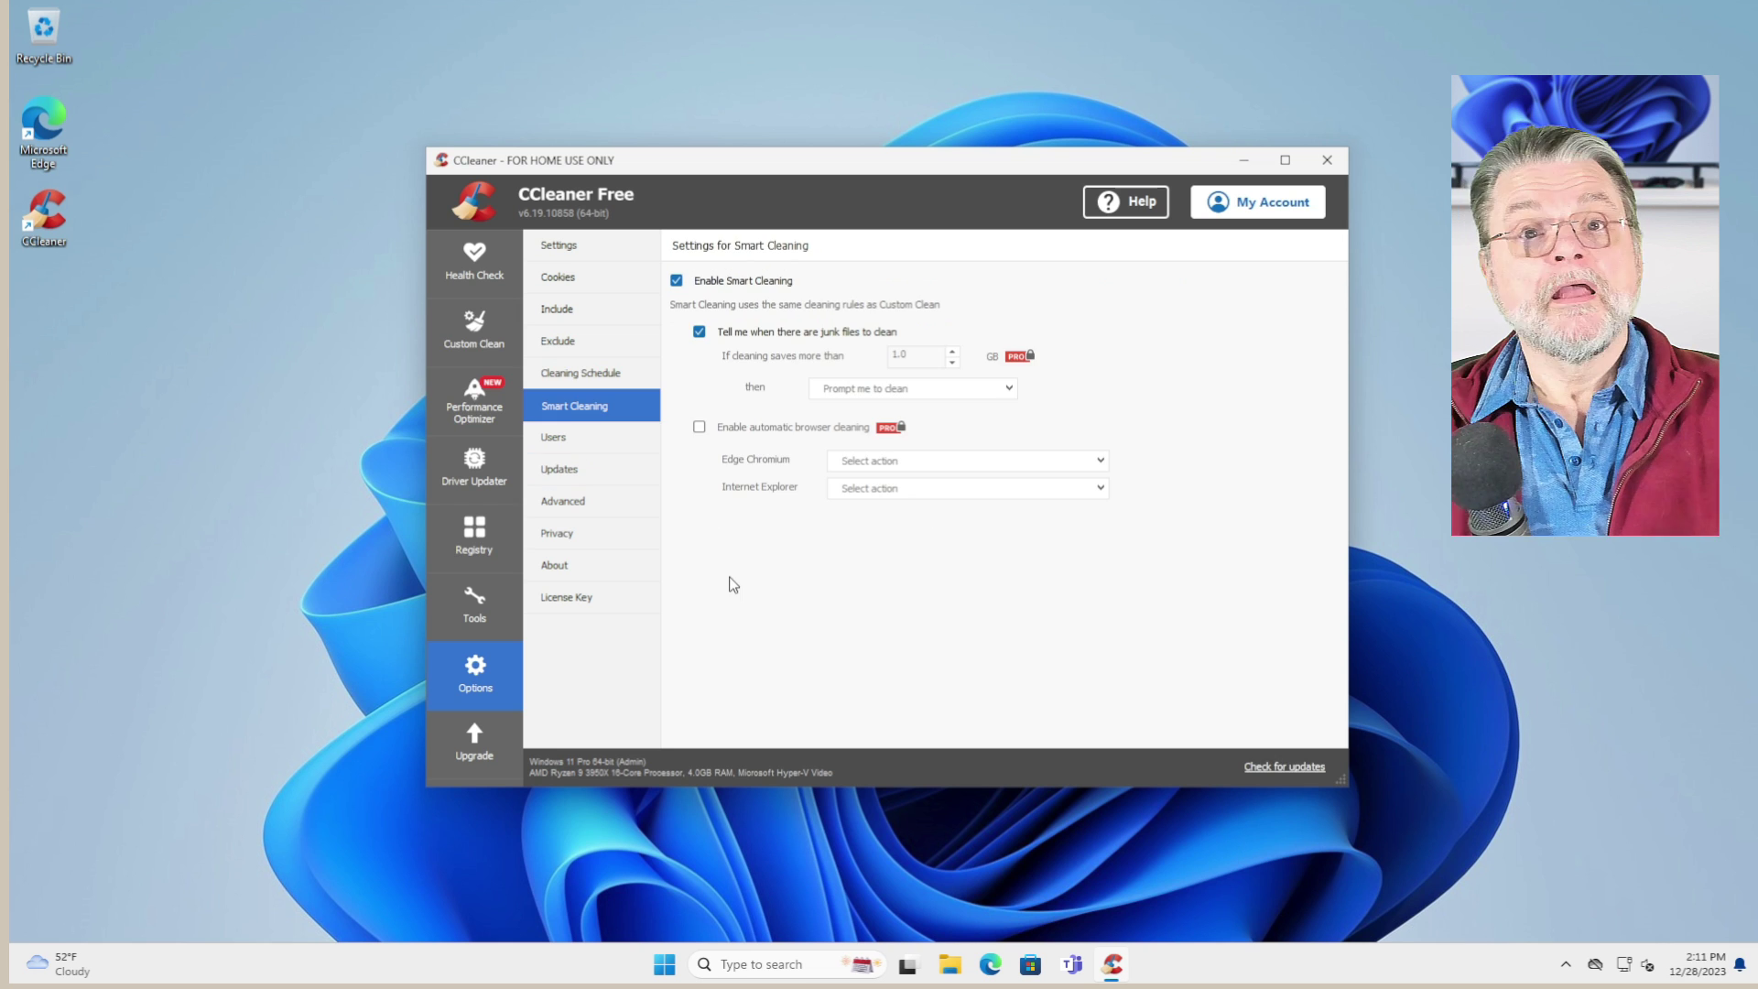
left_click(678, 281)
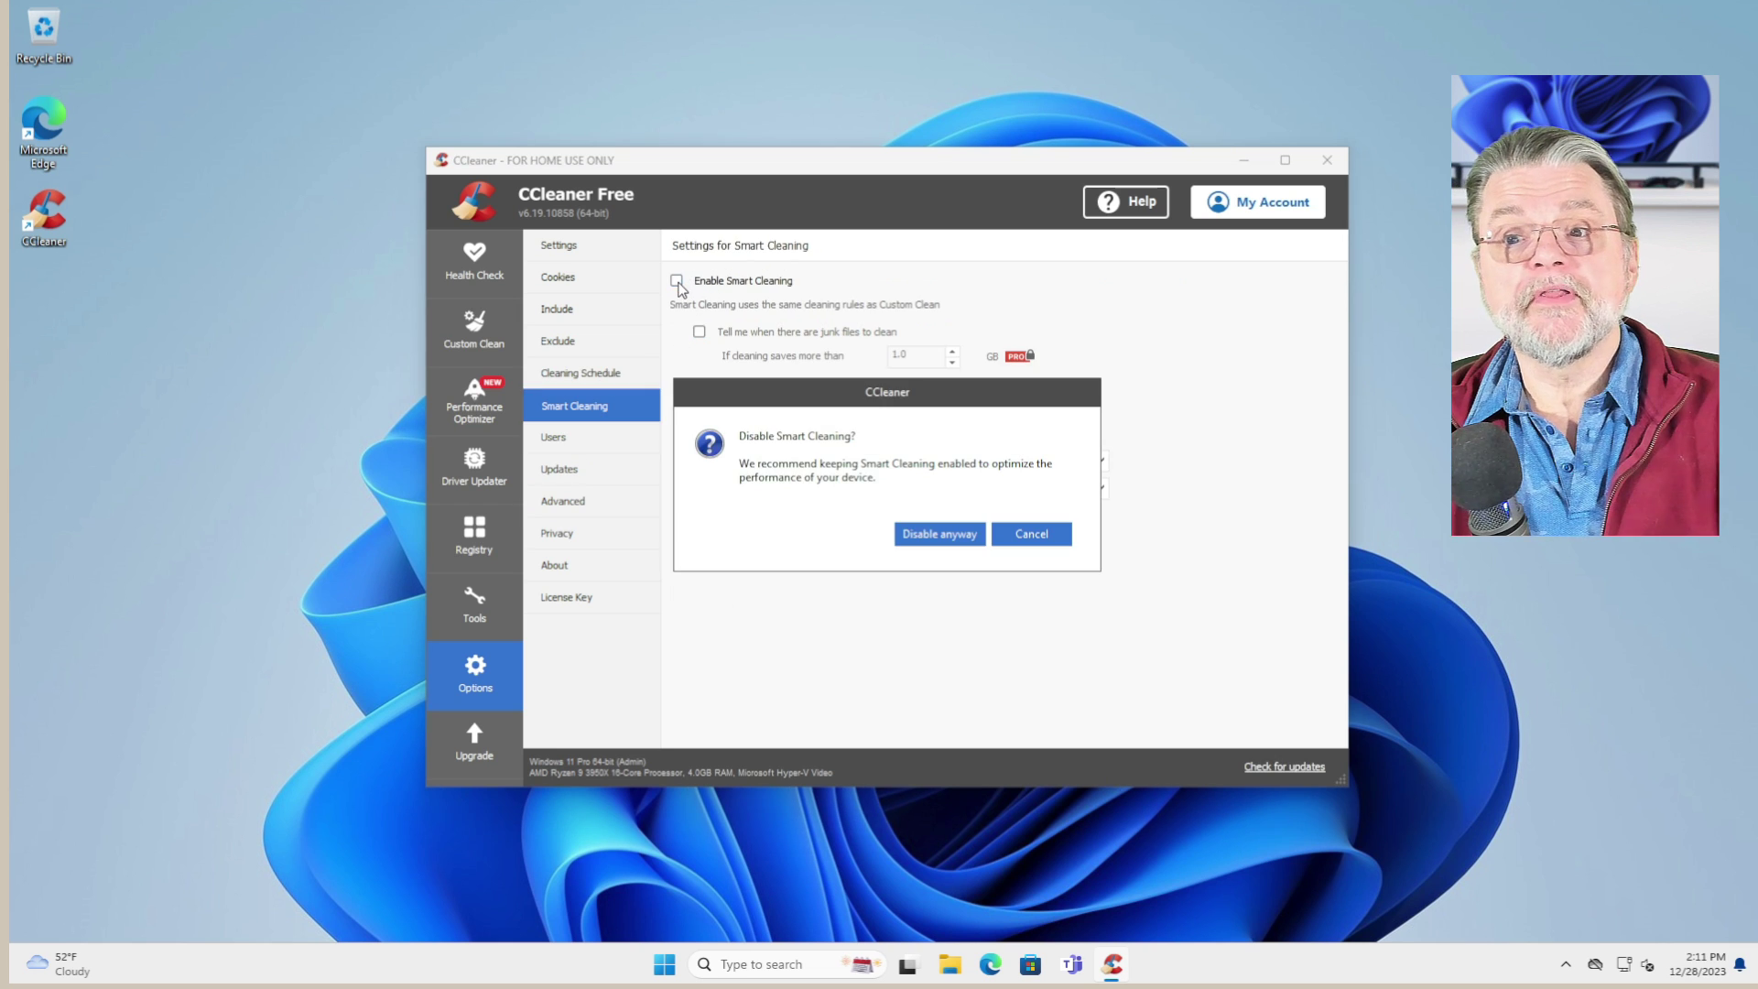
left_click(950, 536)
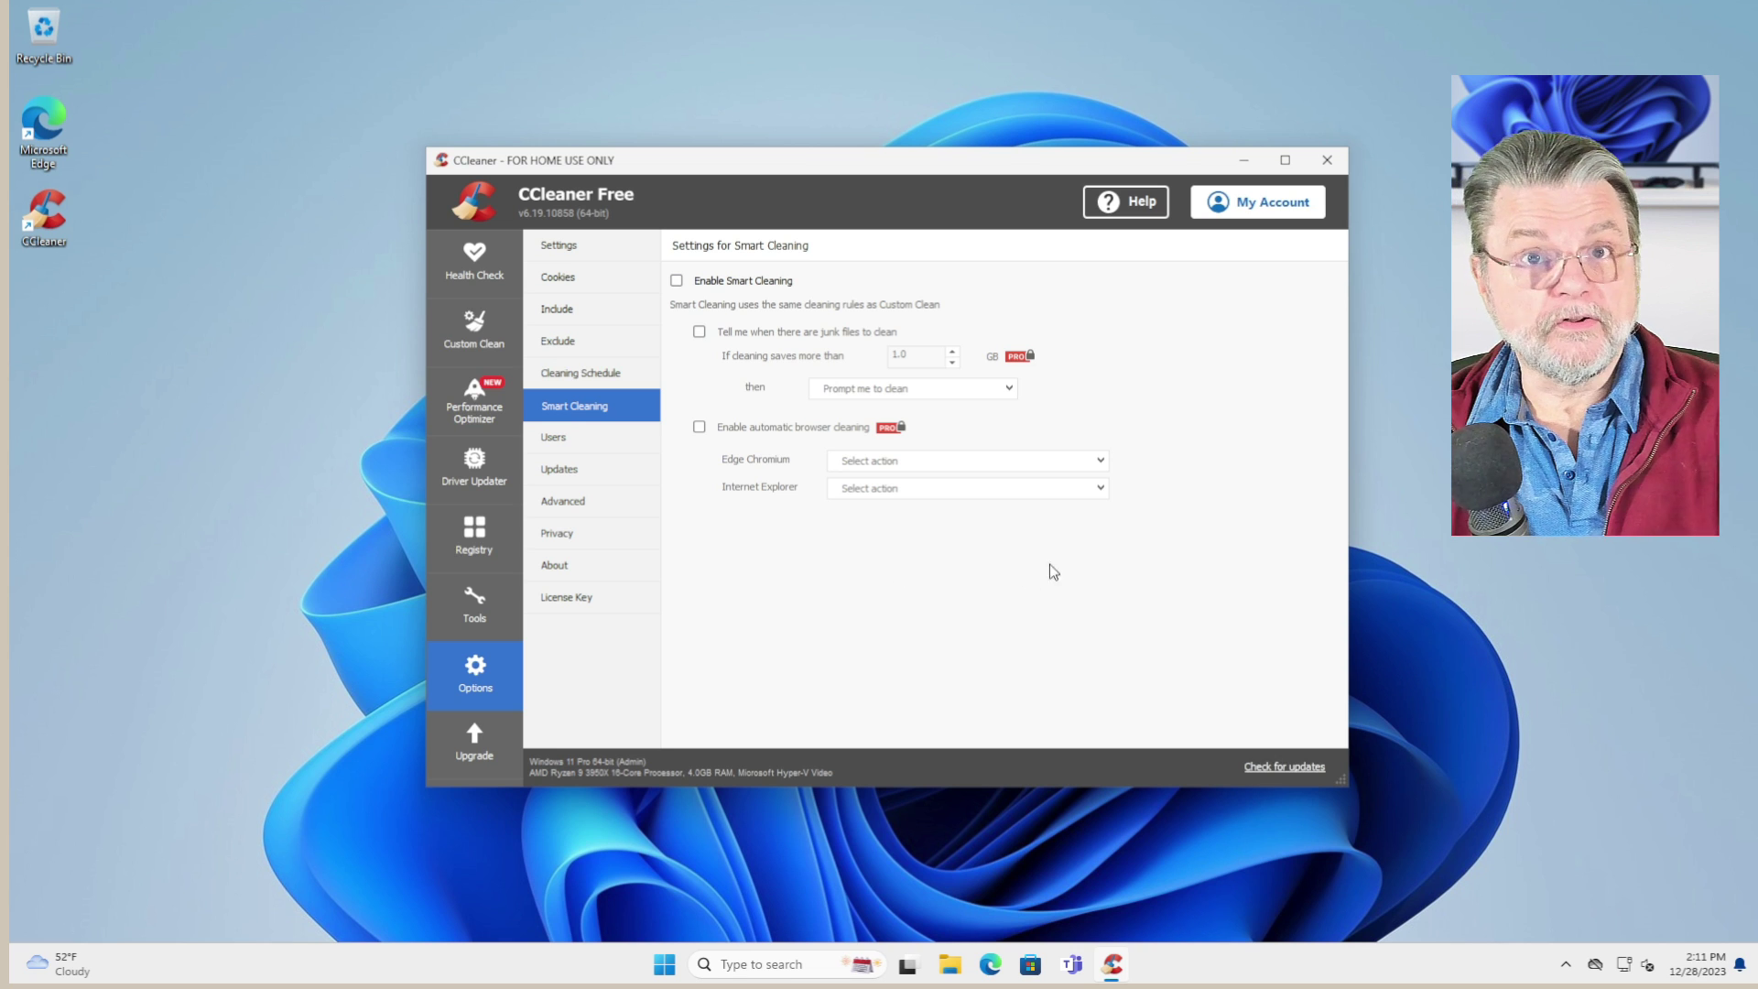
left_click(1565, 963)
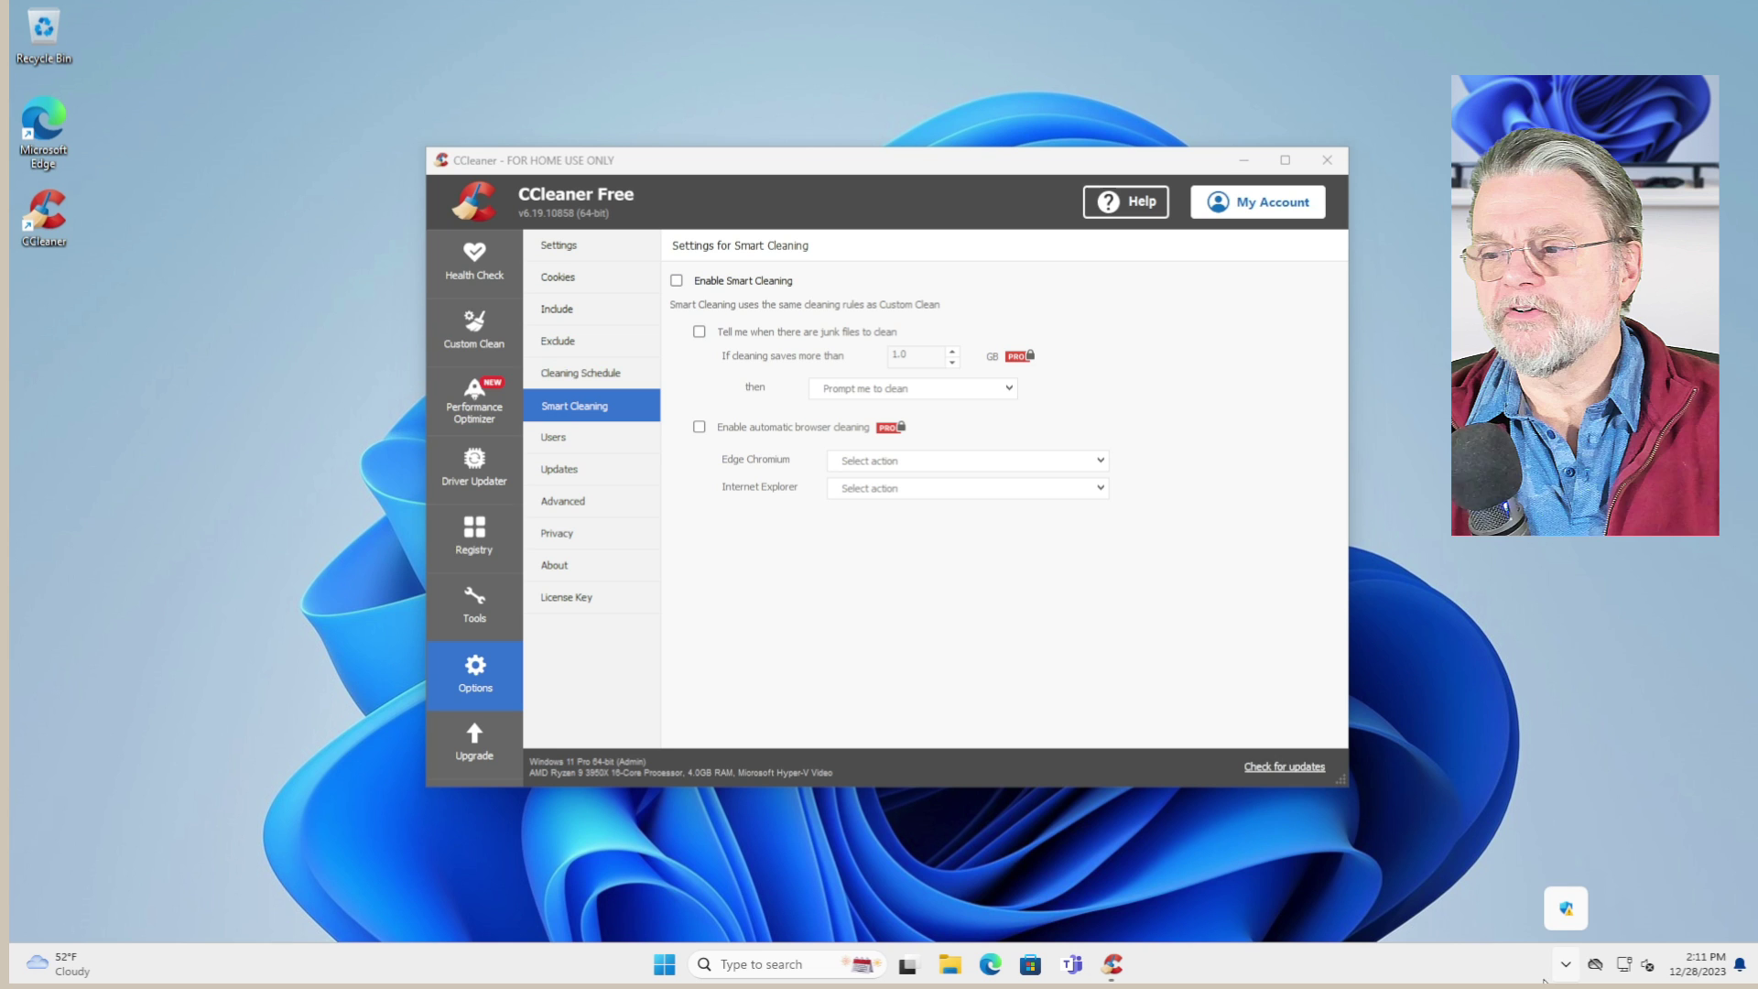
left_click(1376, 968)
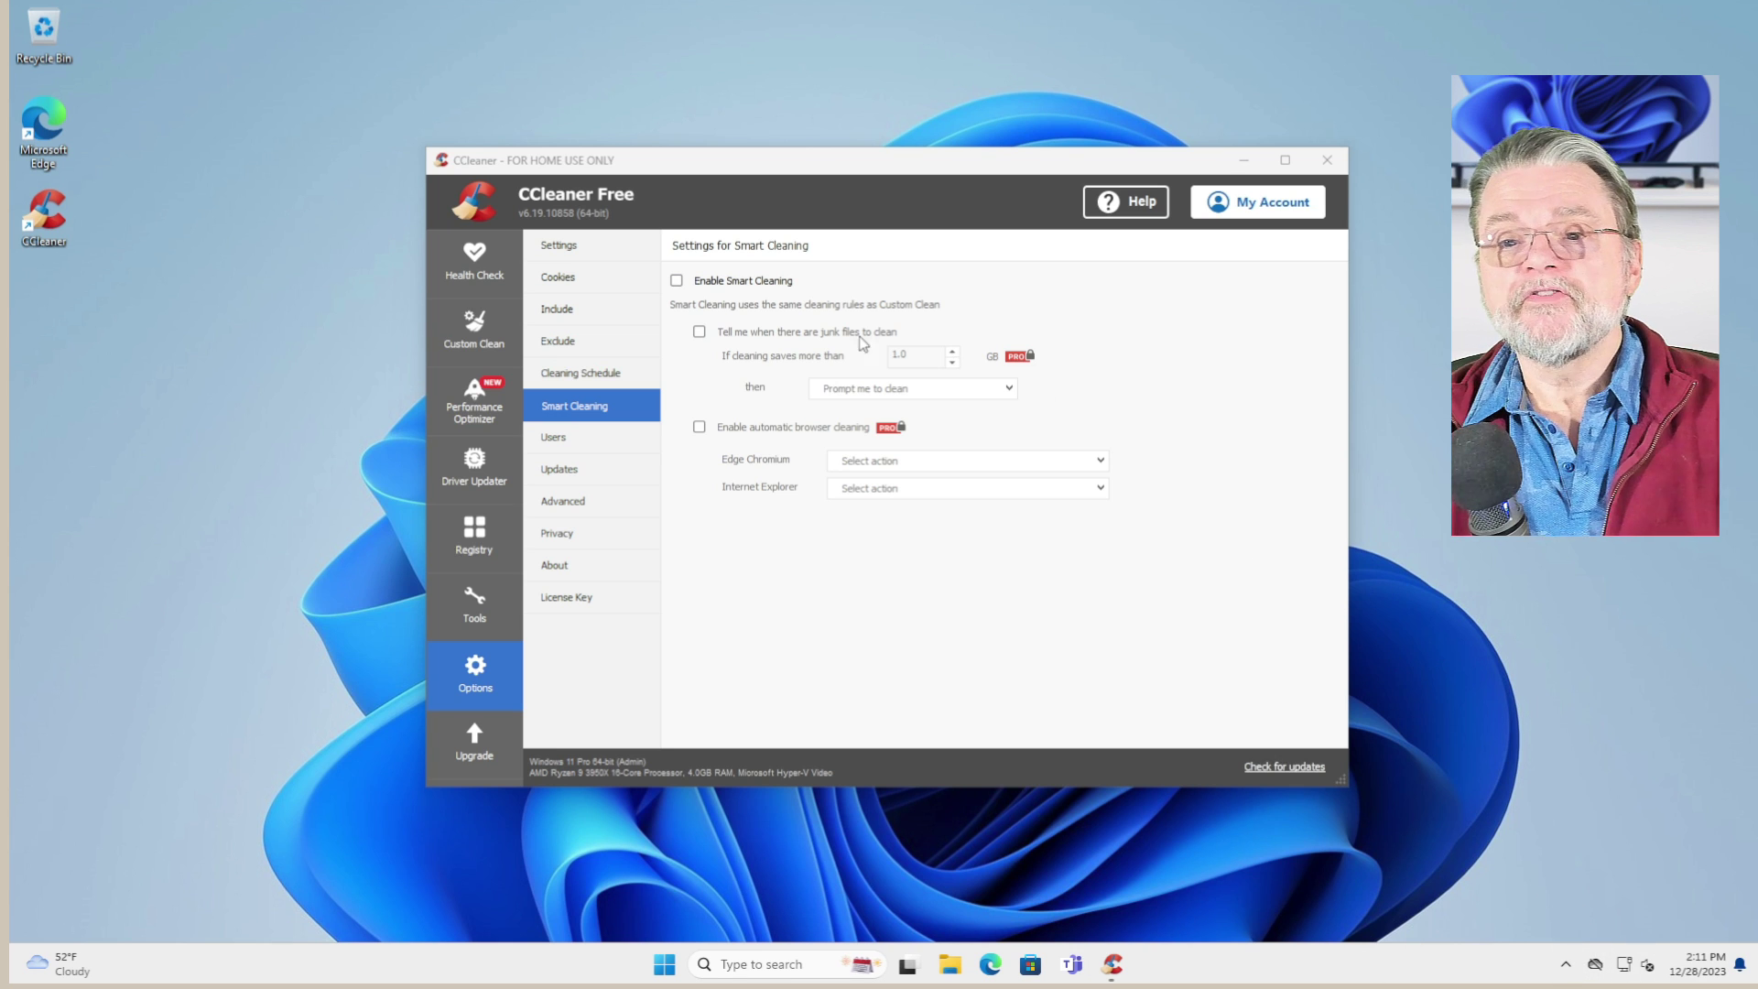
- Analyze a Custom Clean, letting CCleaner close Edge and OneDrive
left_click(474, 329)
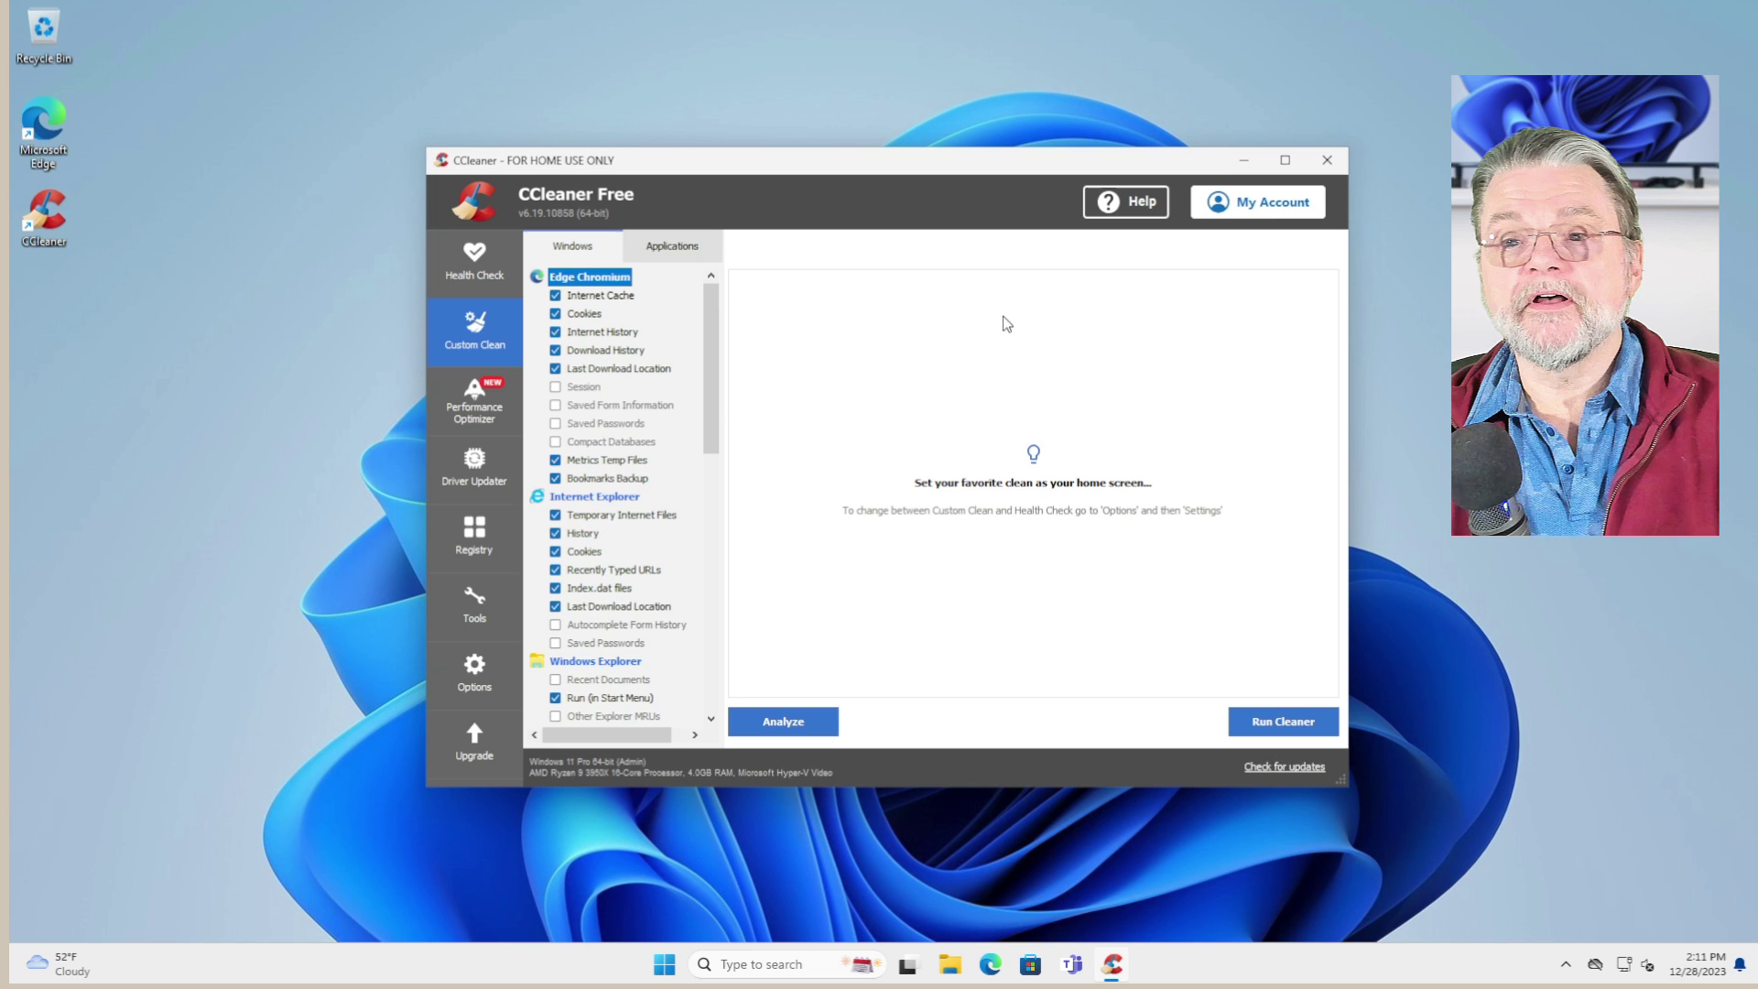
left_click(803, 719)
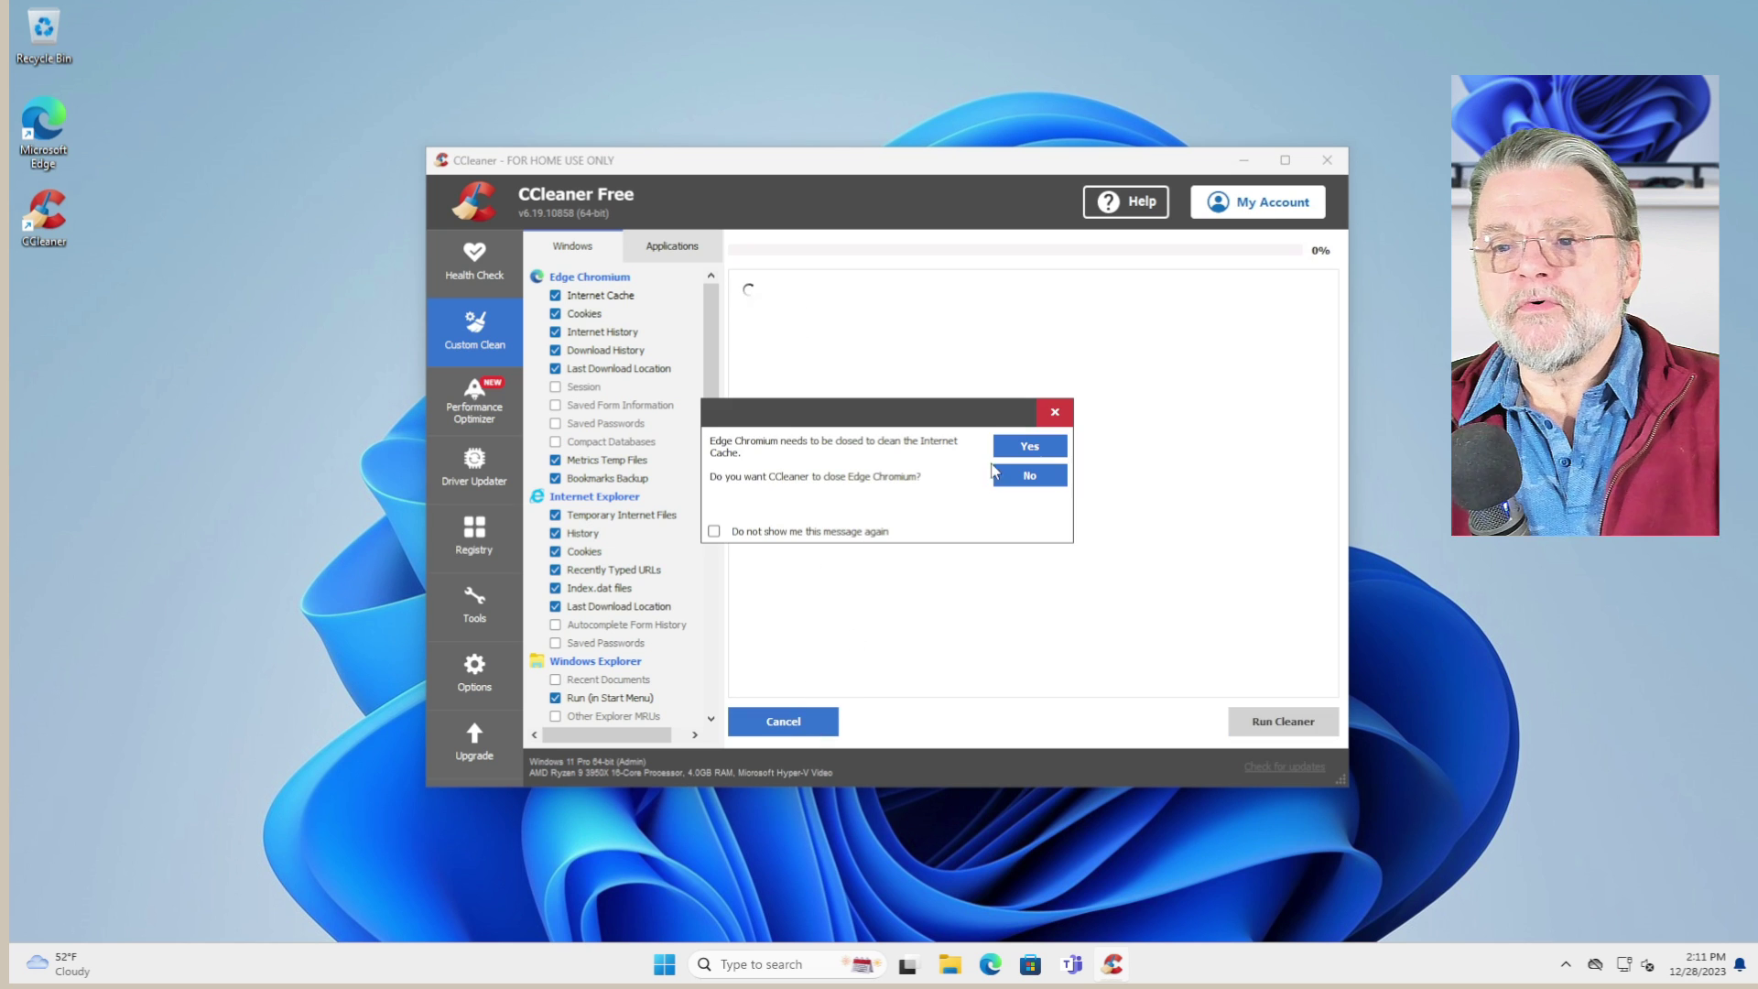
left_click(1025, 447)
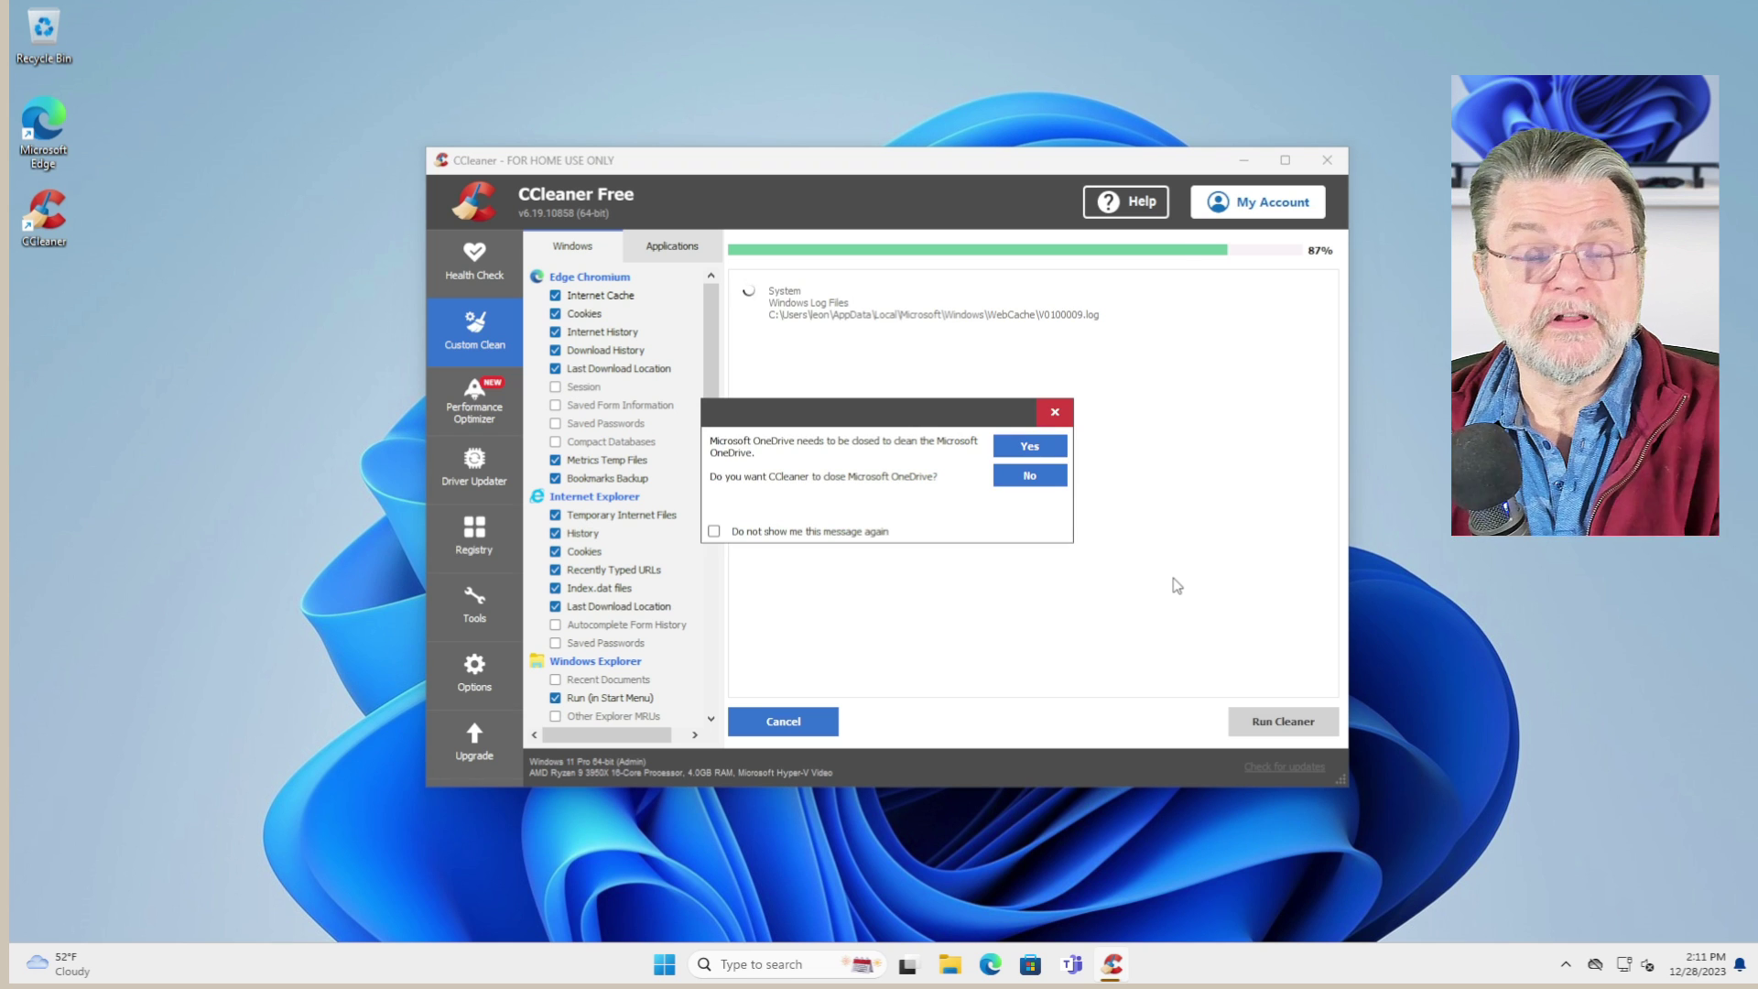
left_click(1030, 443)
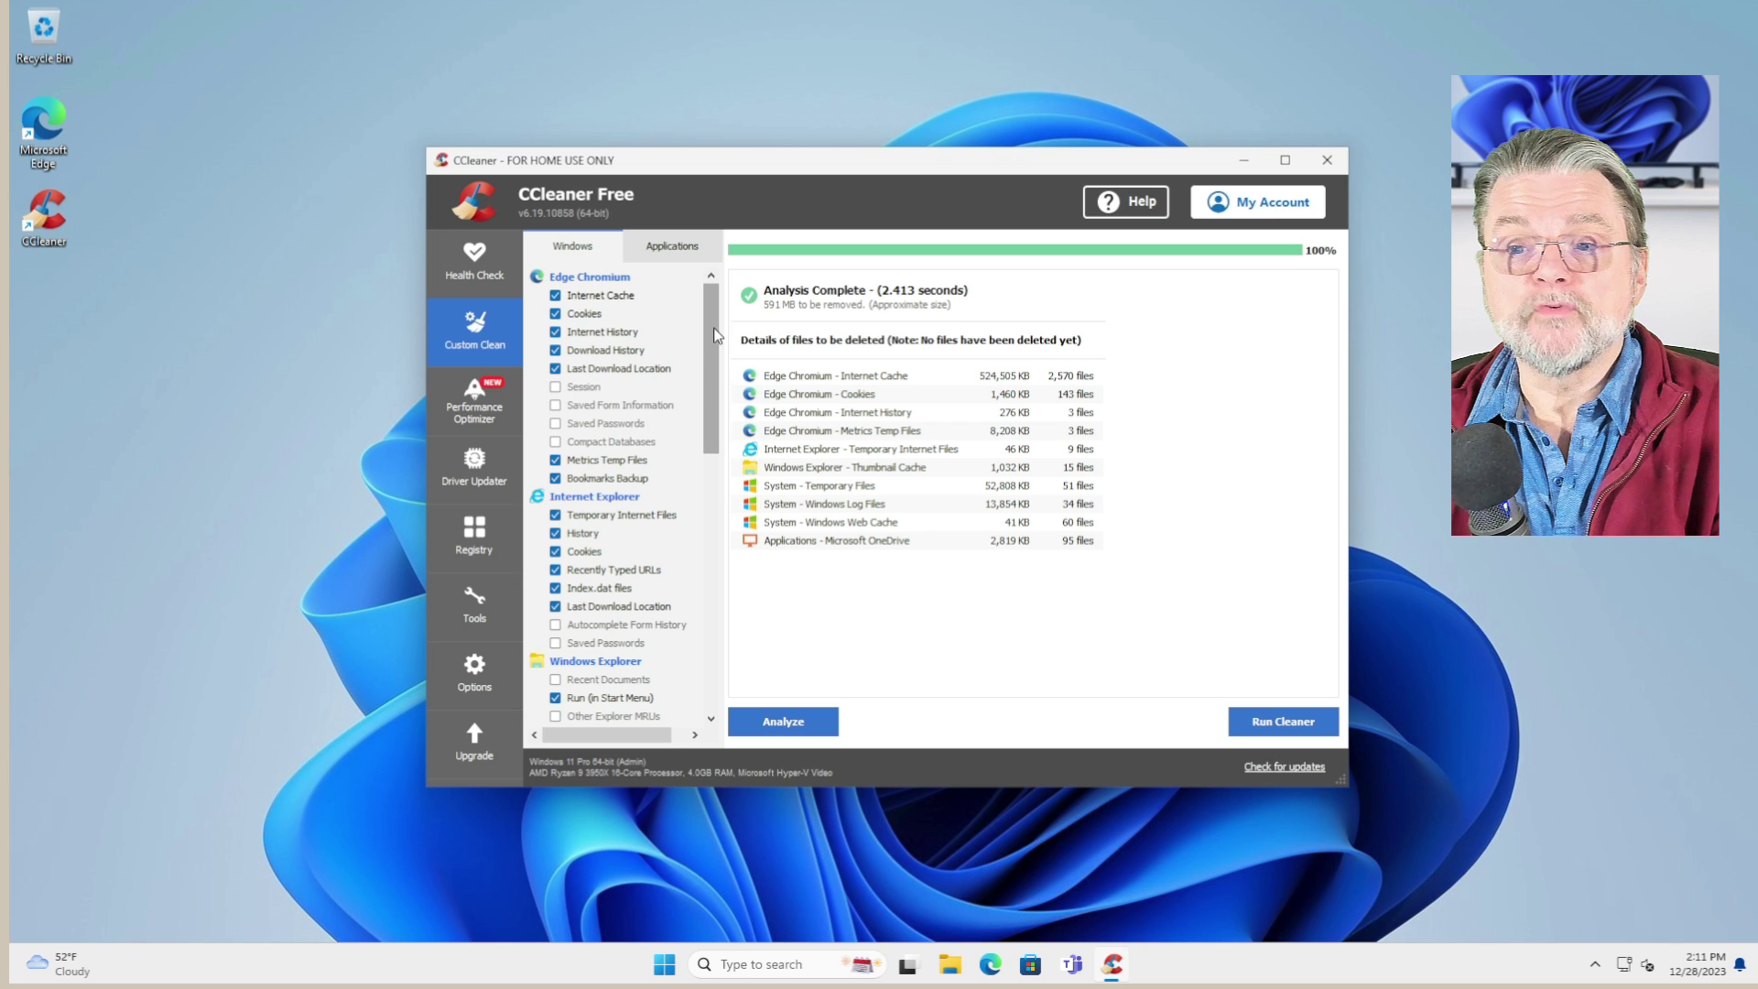
mouse_move(713, 330)
left_mouse_down()
mouse_move(712, 427)
mouse_move(712, 325)
left_mouse_up()
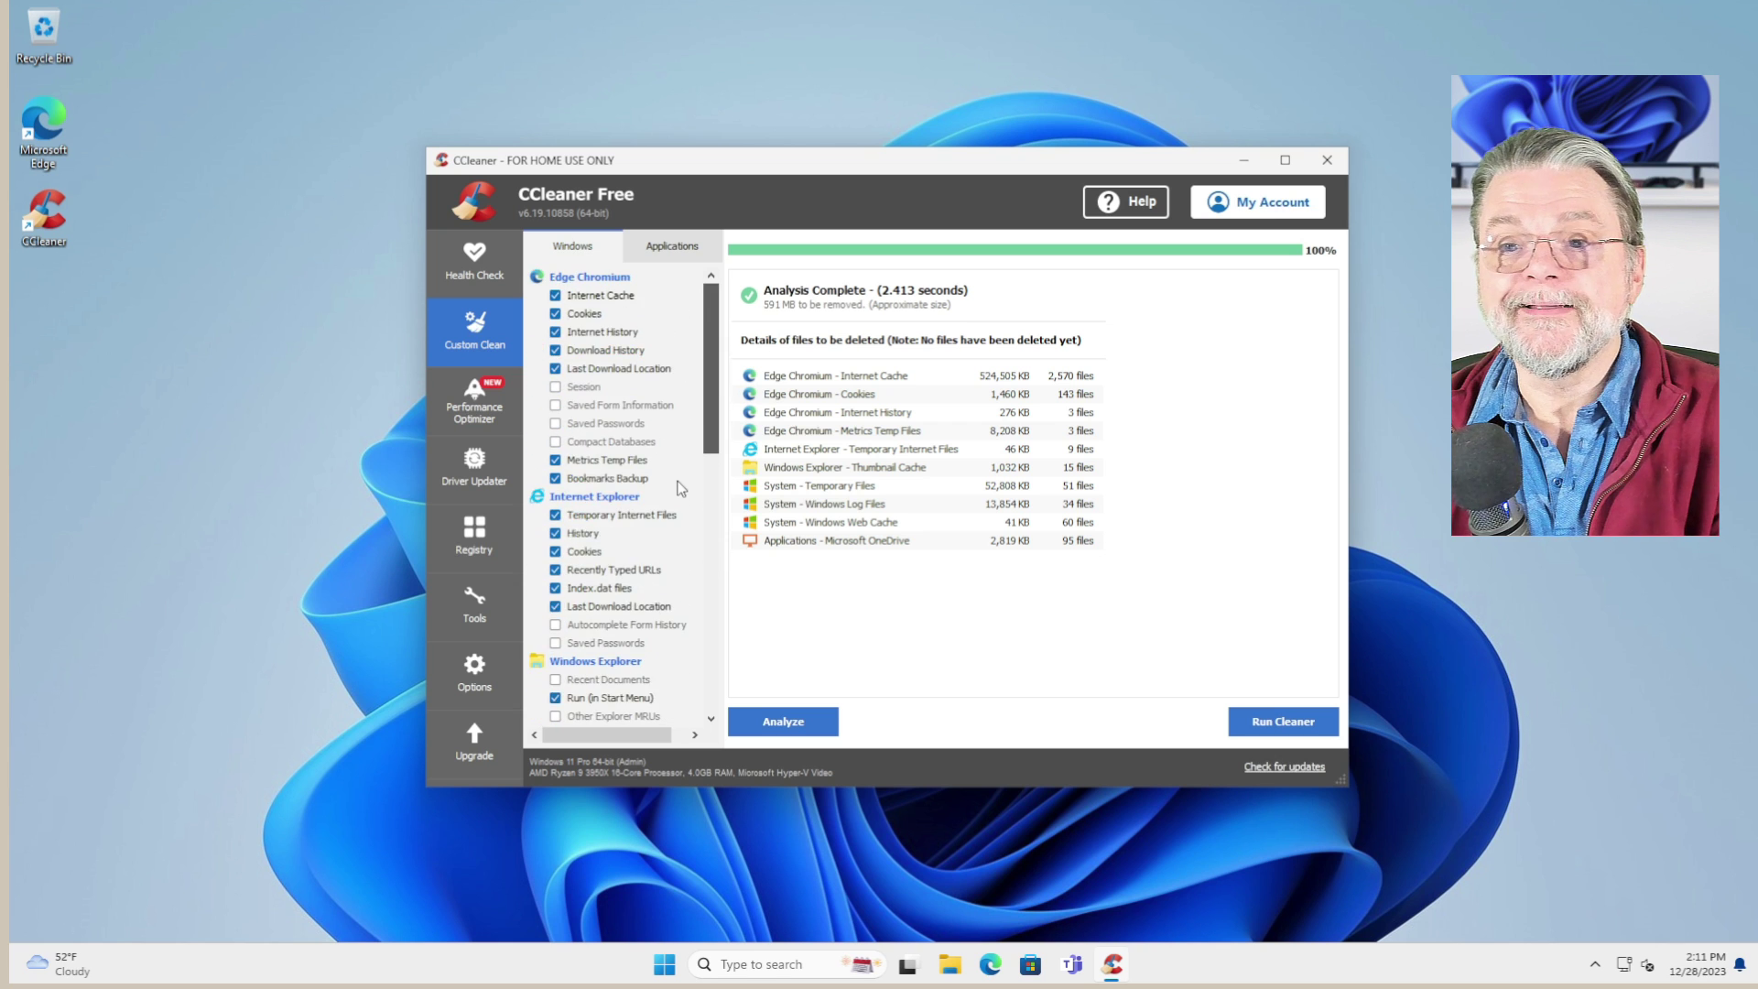
scroll(680, 488, "down", 12)
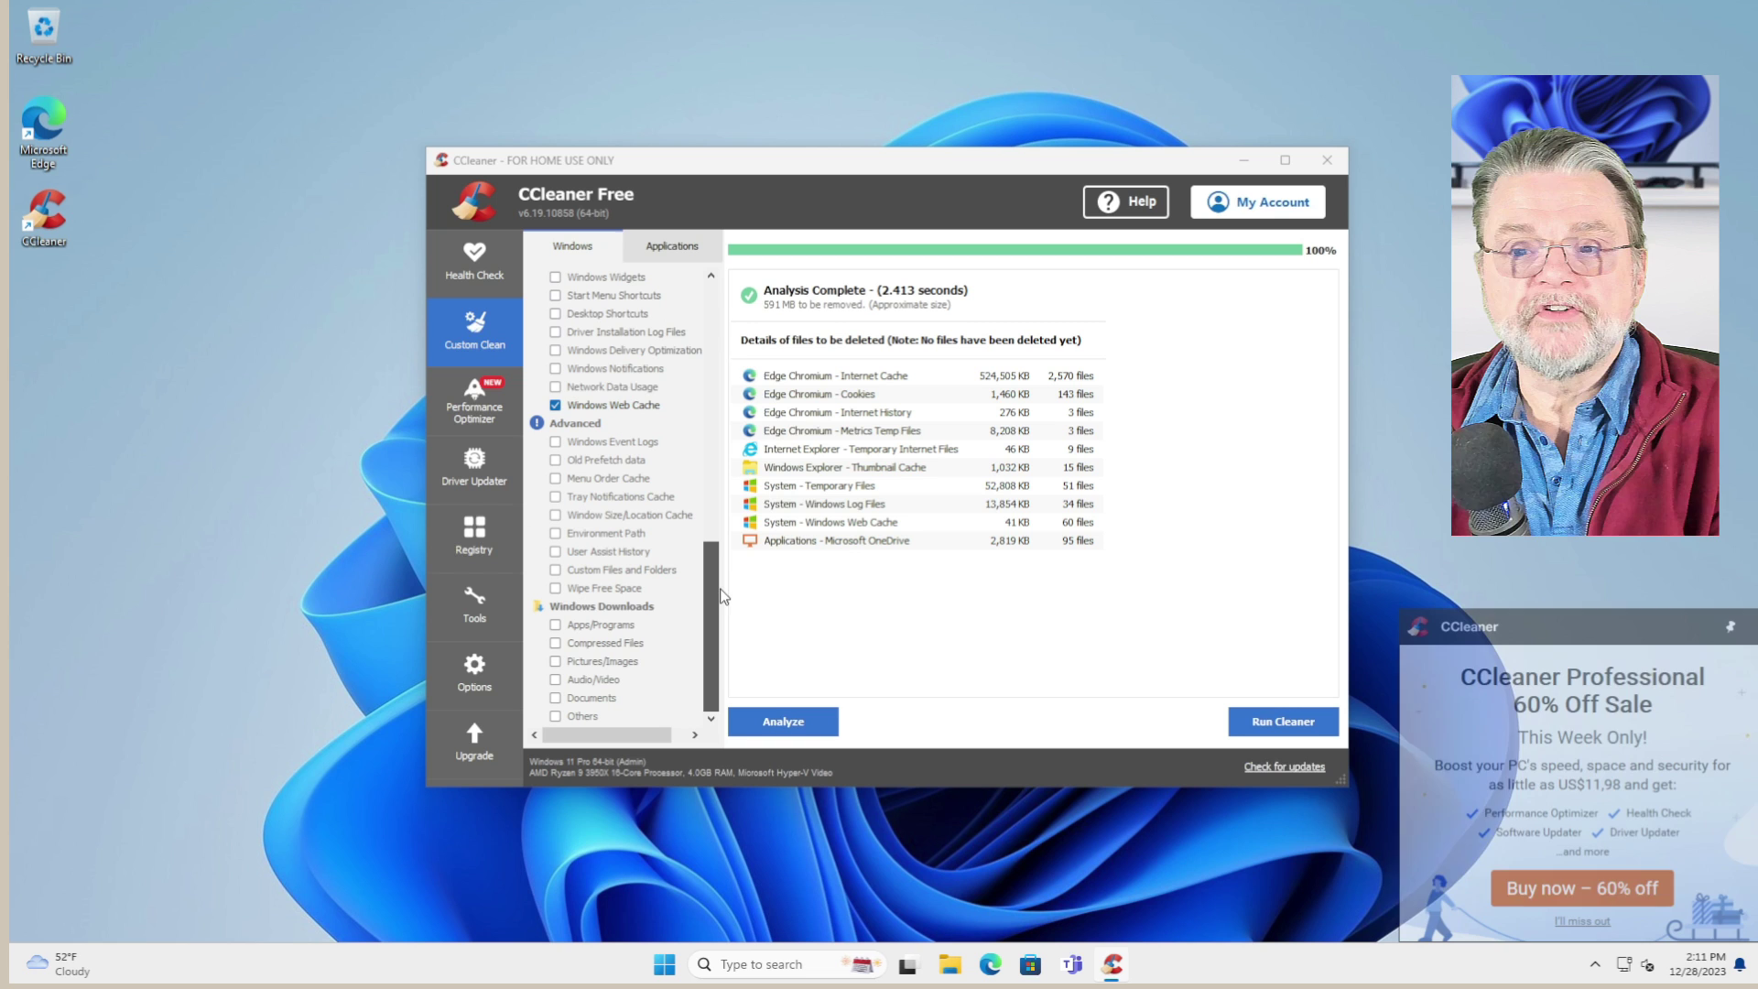
scroll(711, 549, "up", 12)
left_click(671, 247)
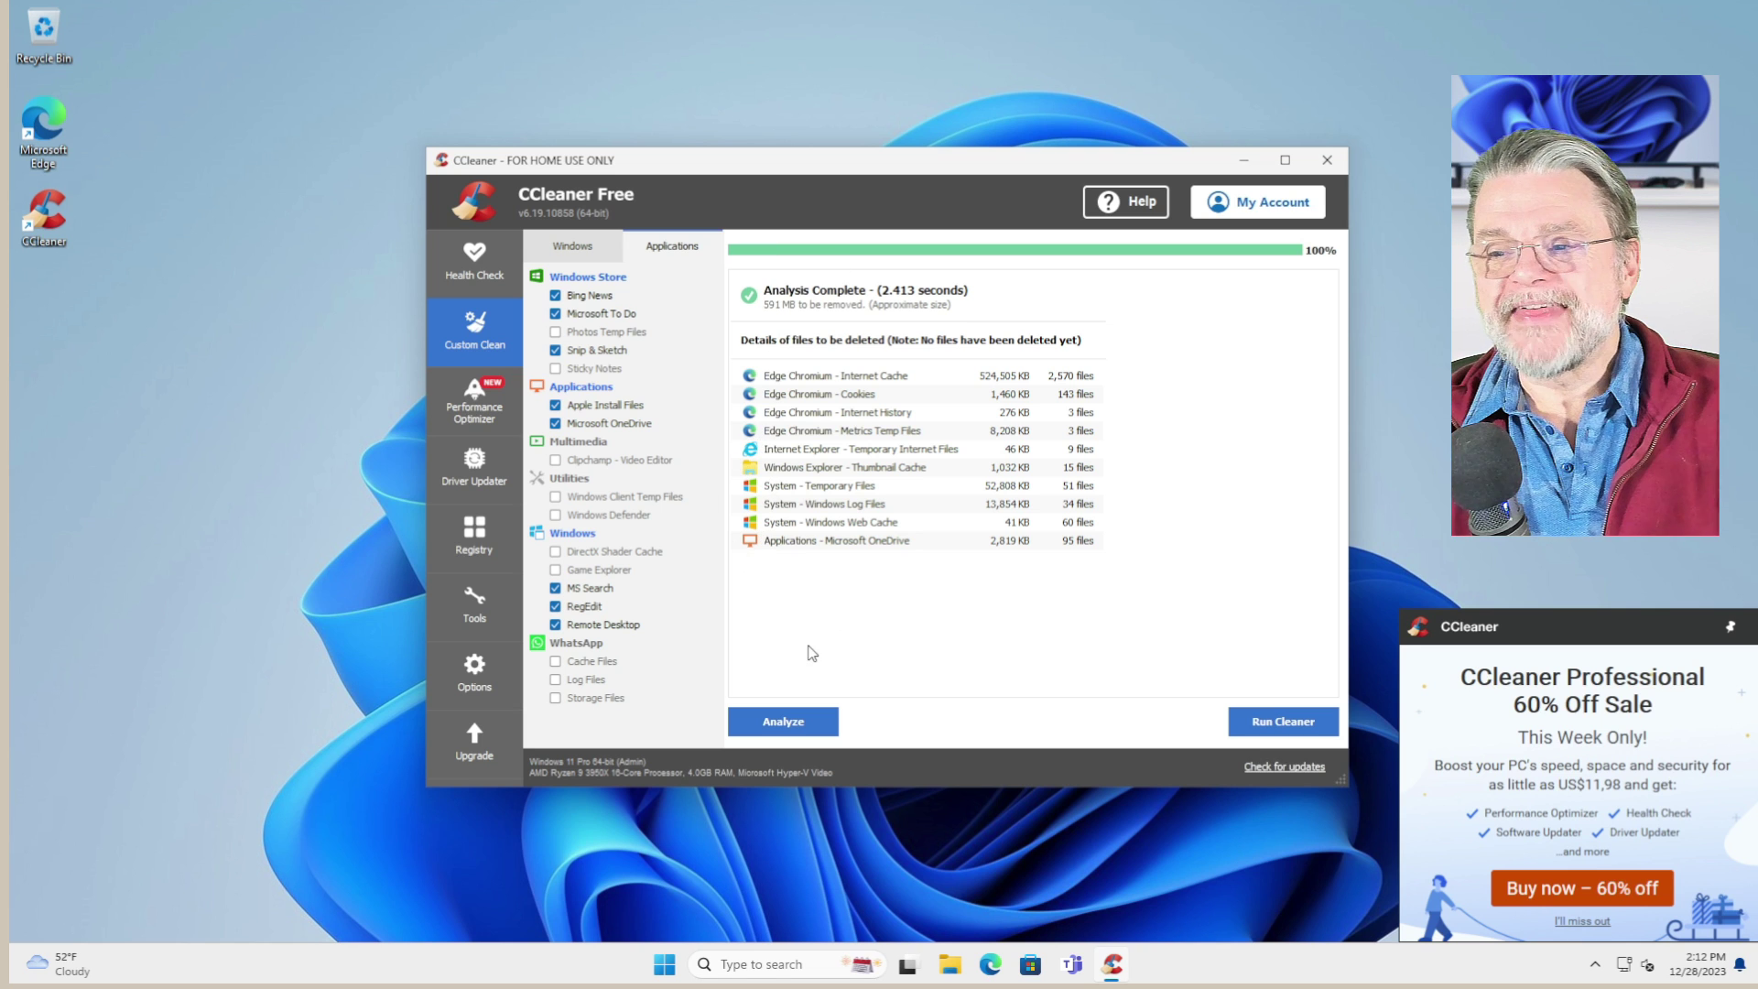
- Run the cleaner to remove 591 MB of junk, then close CCleaner
left_click(1291, 727)
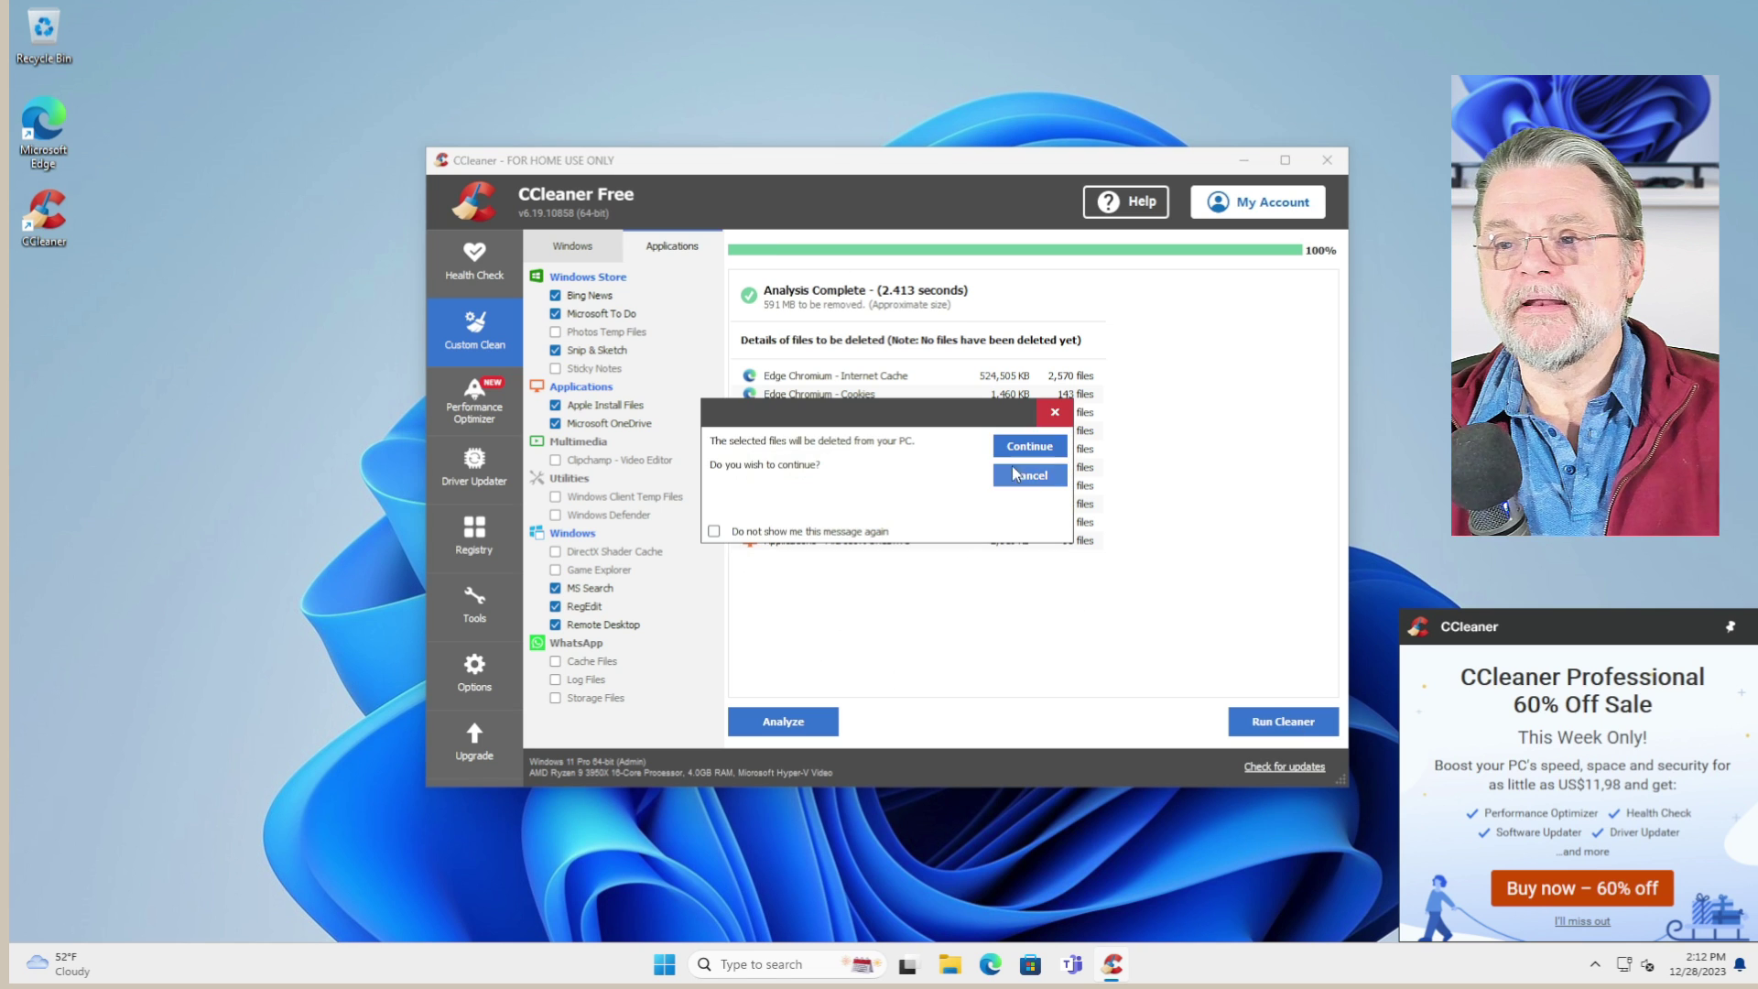
left_click(1028, 446)
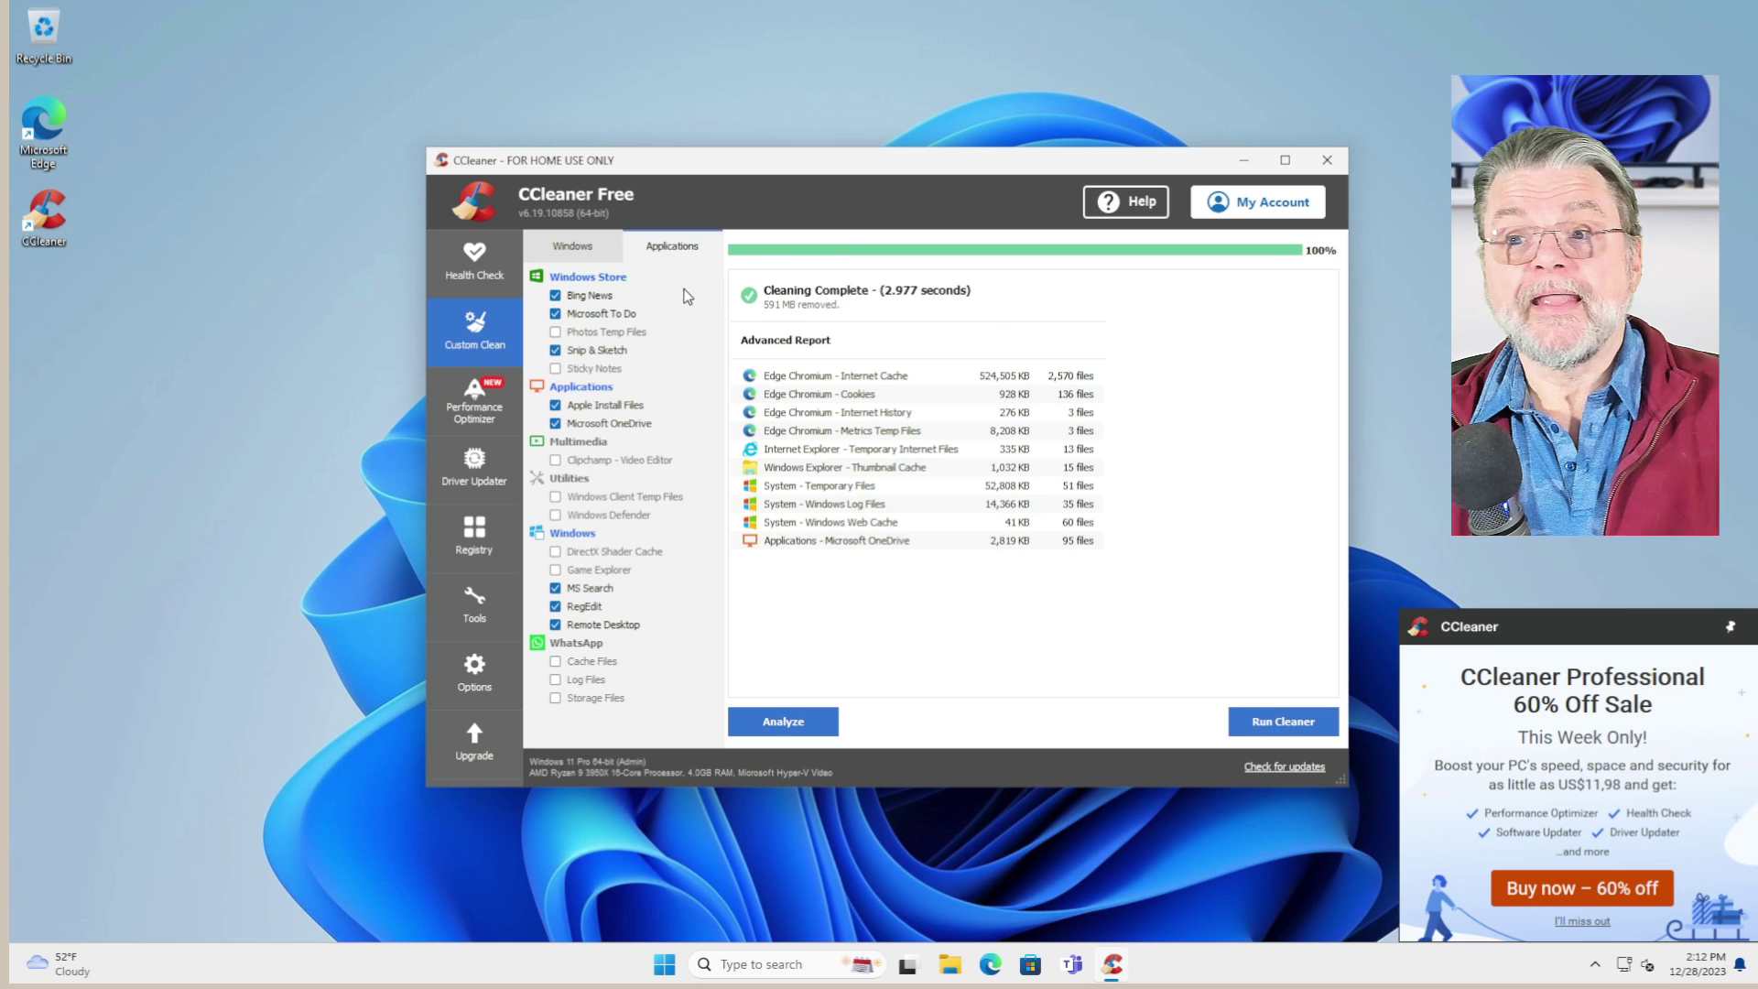
left_click(1322, 161)
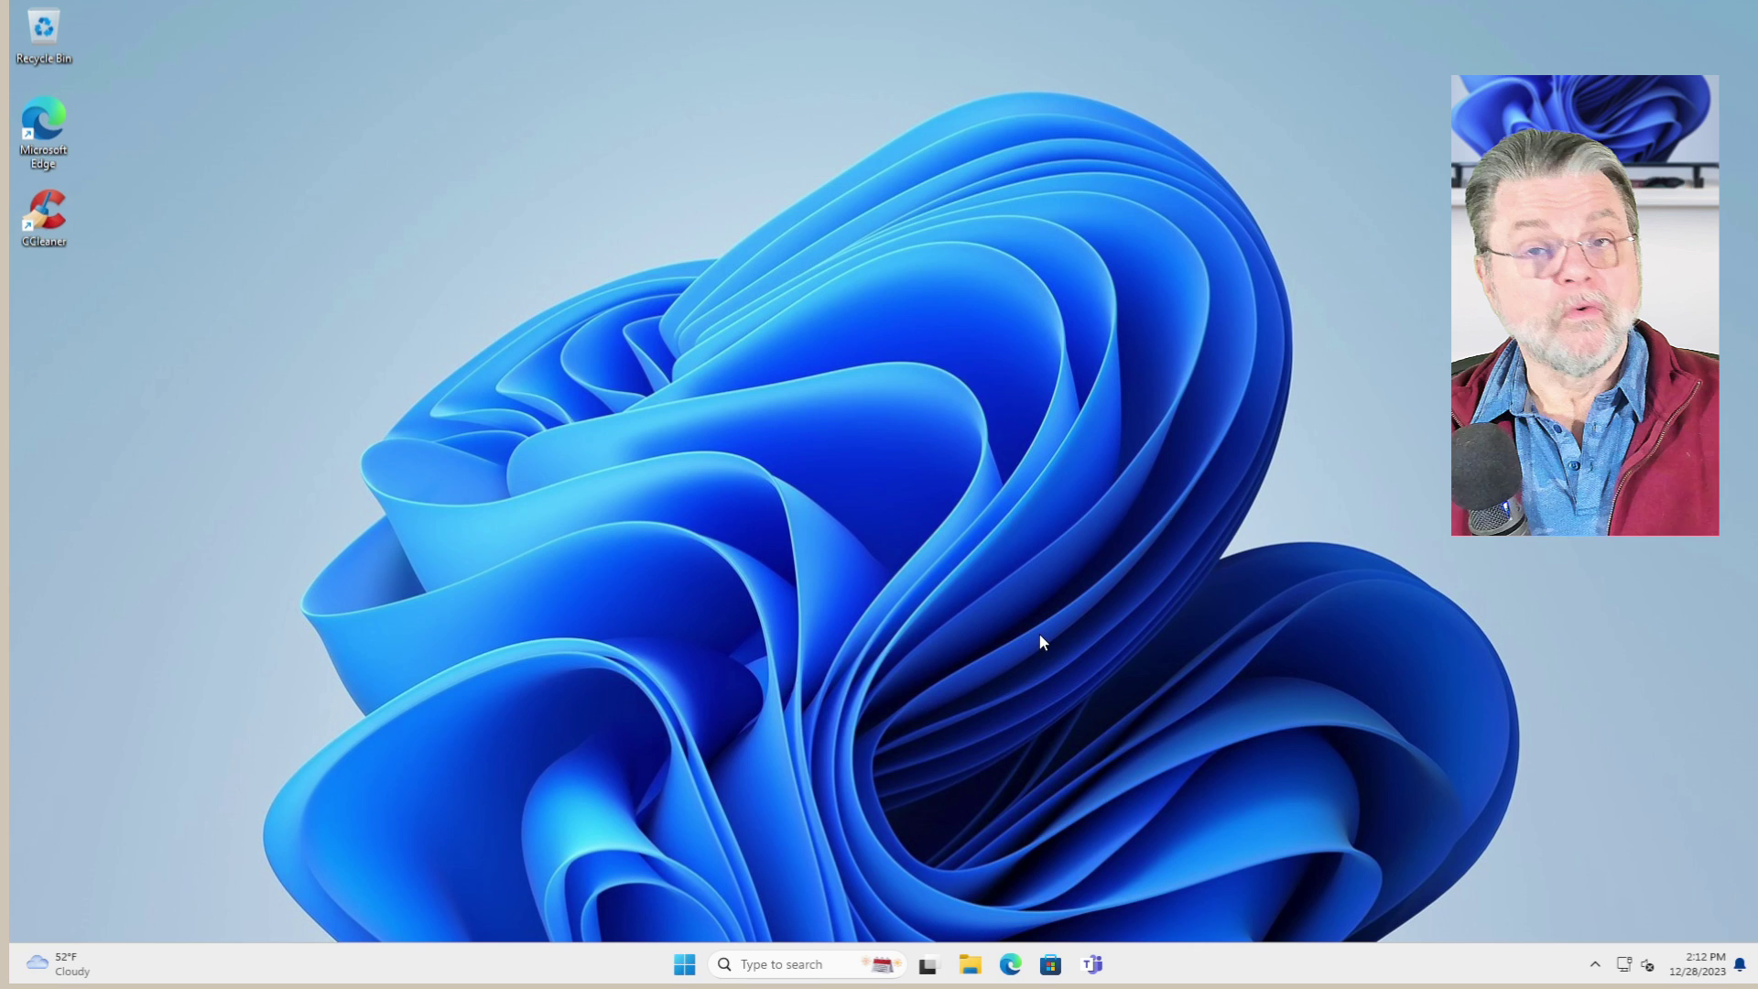